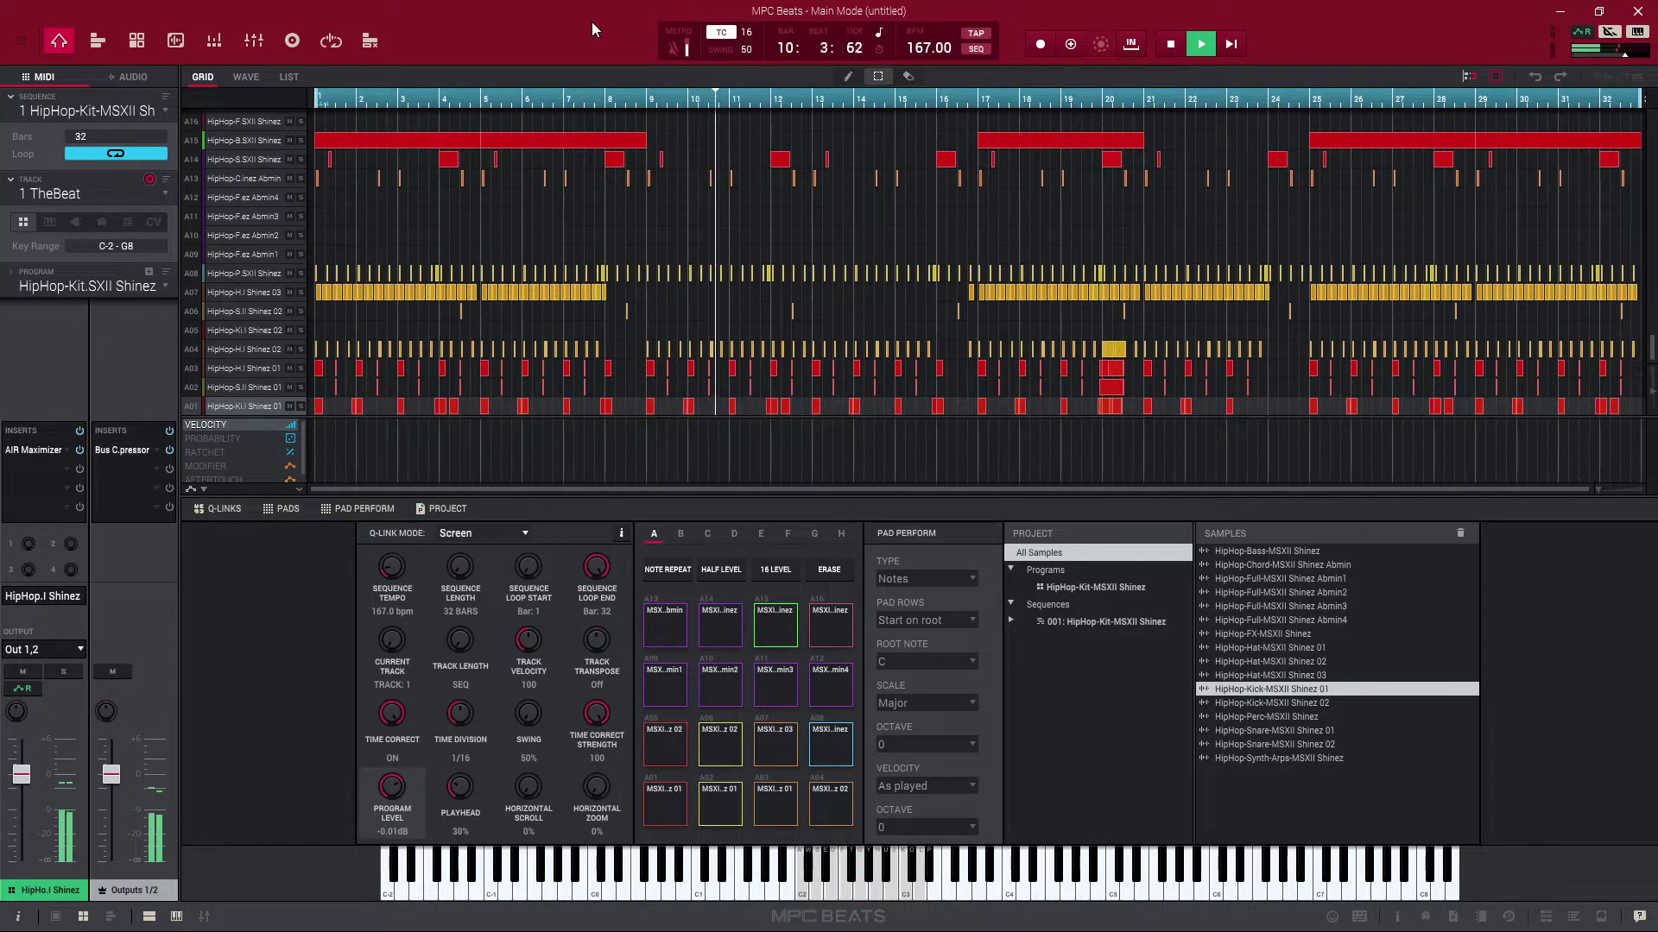
Stop the 167 BPM HipHop kit sequence playing, leaving it at bar 11.
key("space")
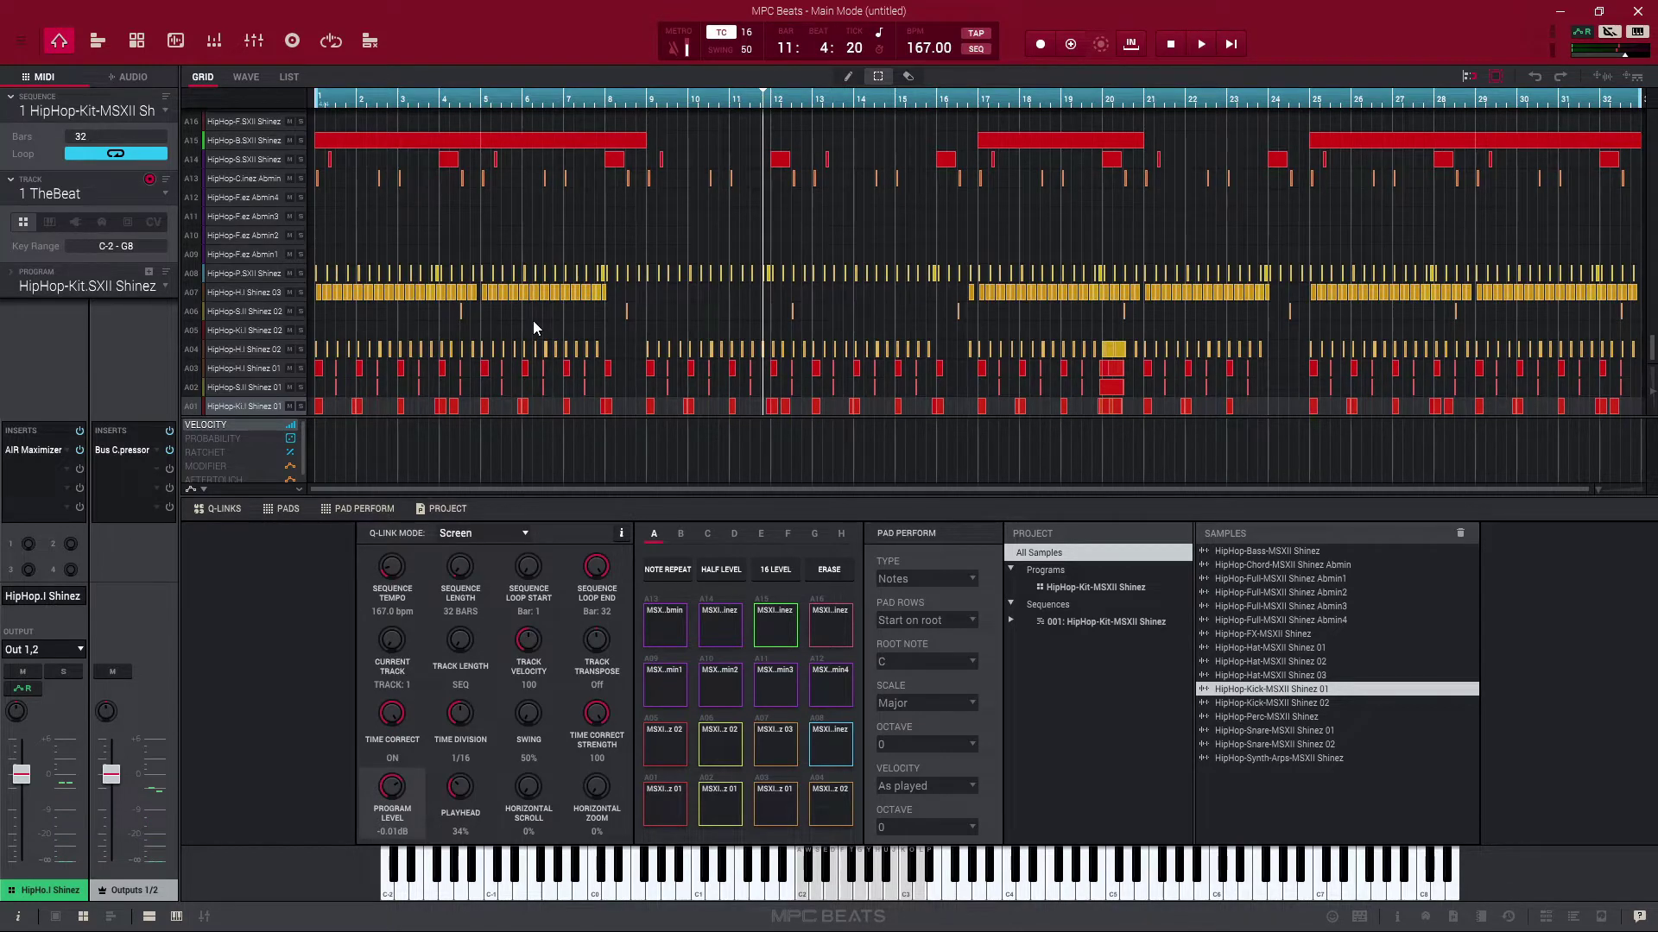
Relaunch the Startup Wizard from the Help menu and choose the NI Maschine controller map.
left_click(20, 40)
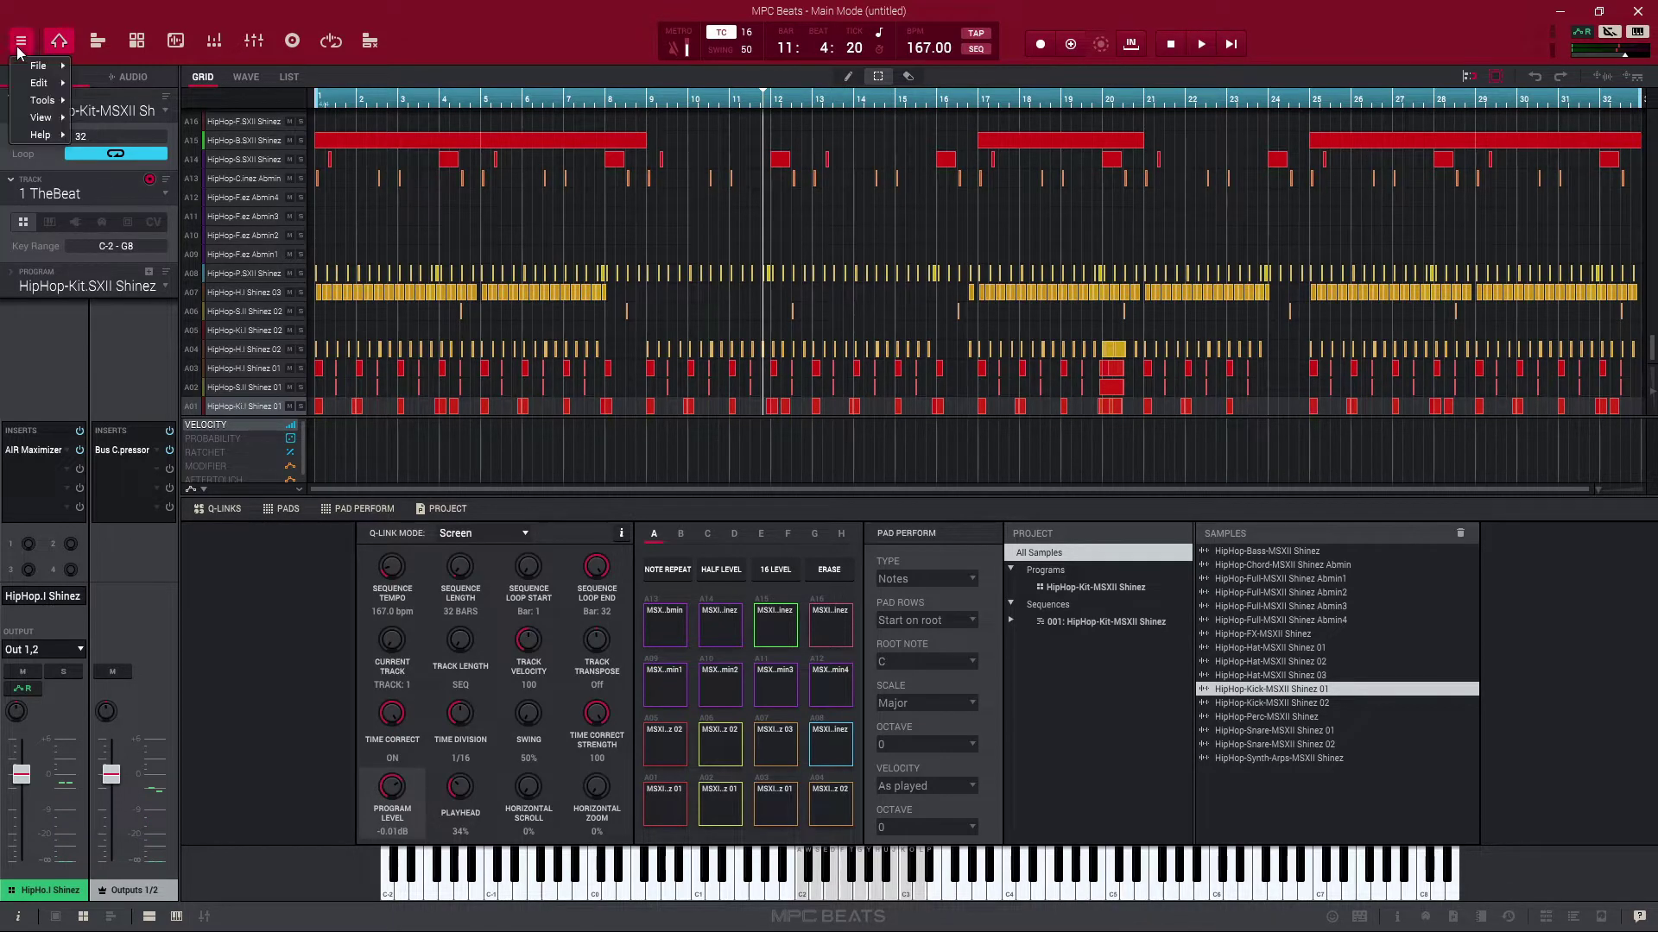
mouse_move(52, 135)
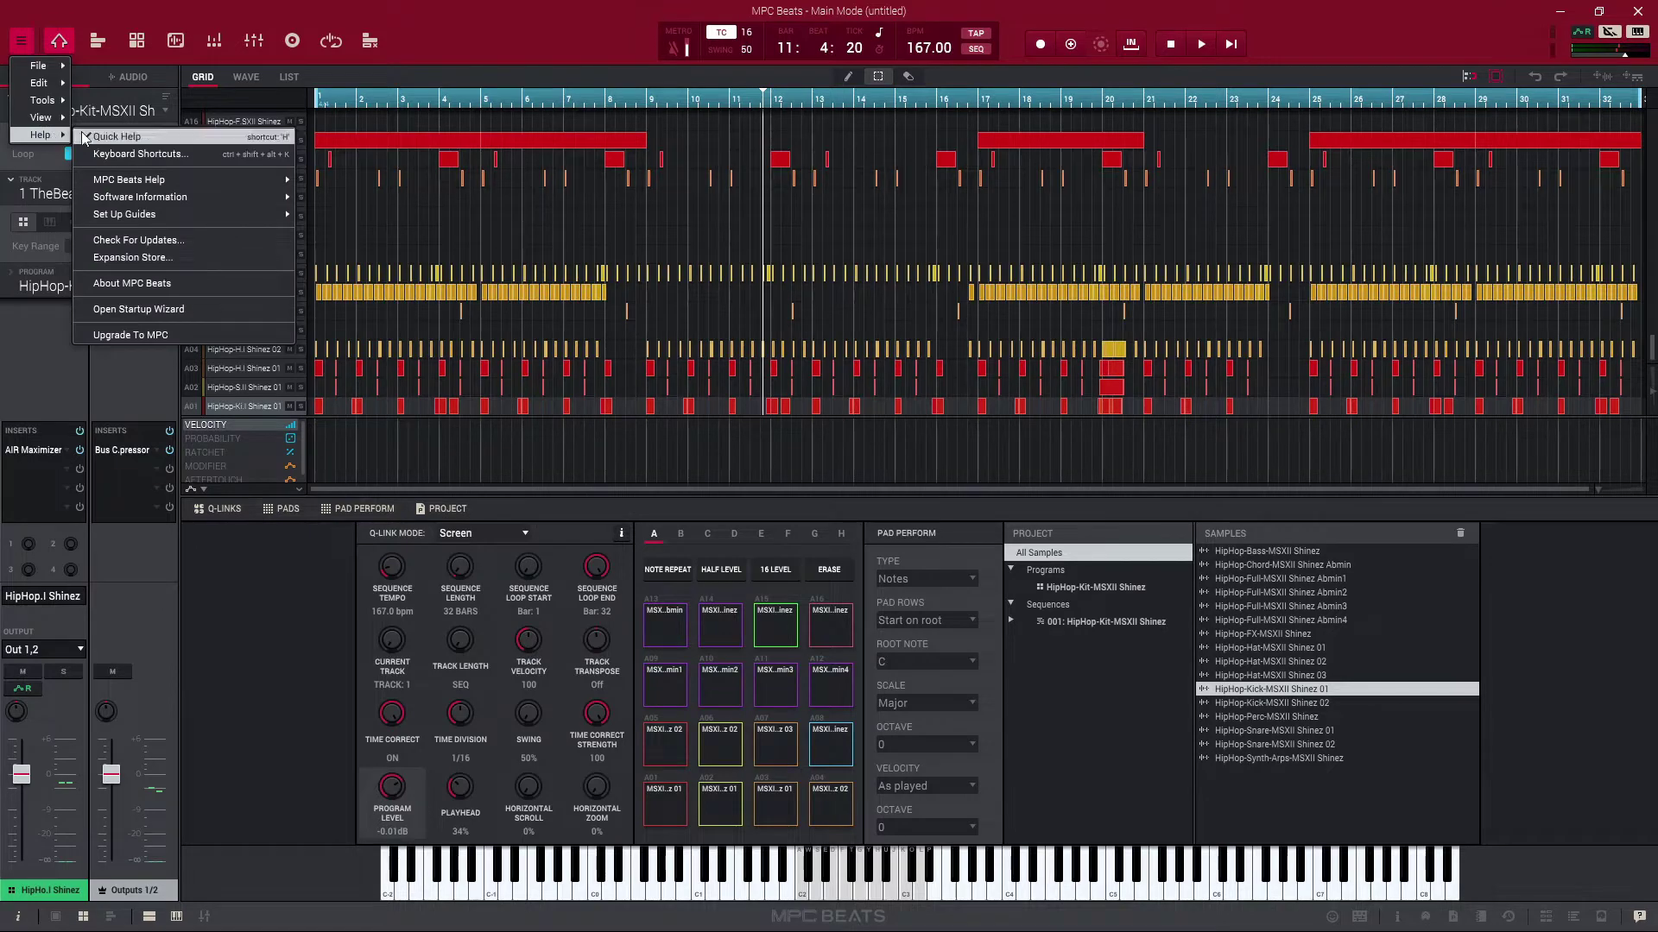
left_click(157, 311)
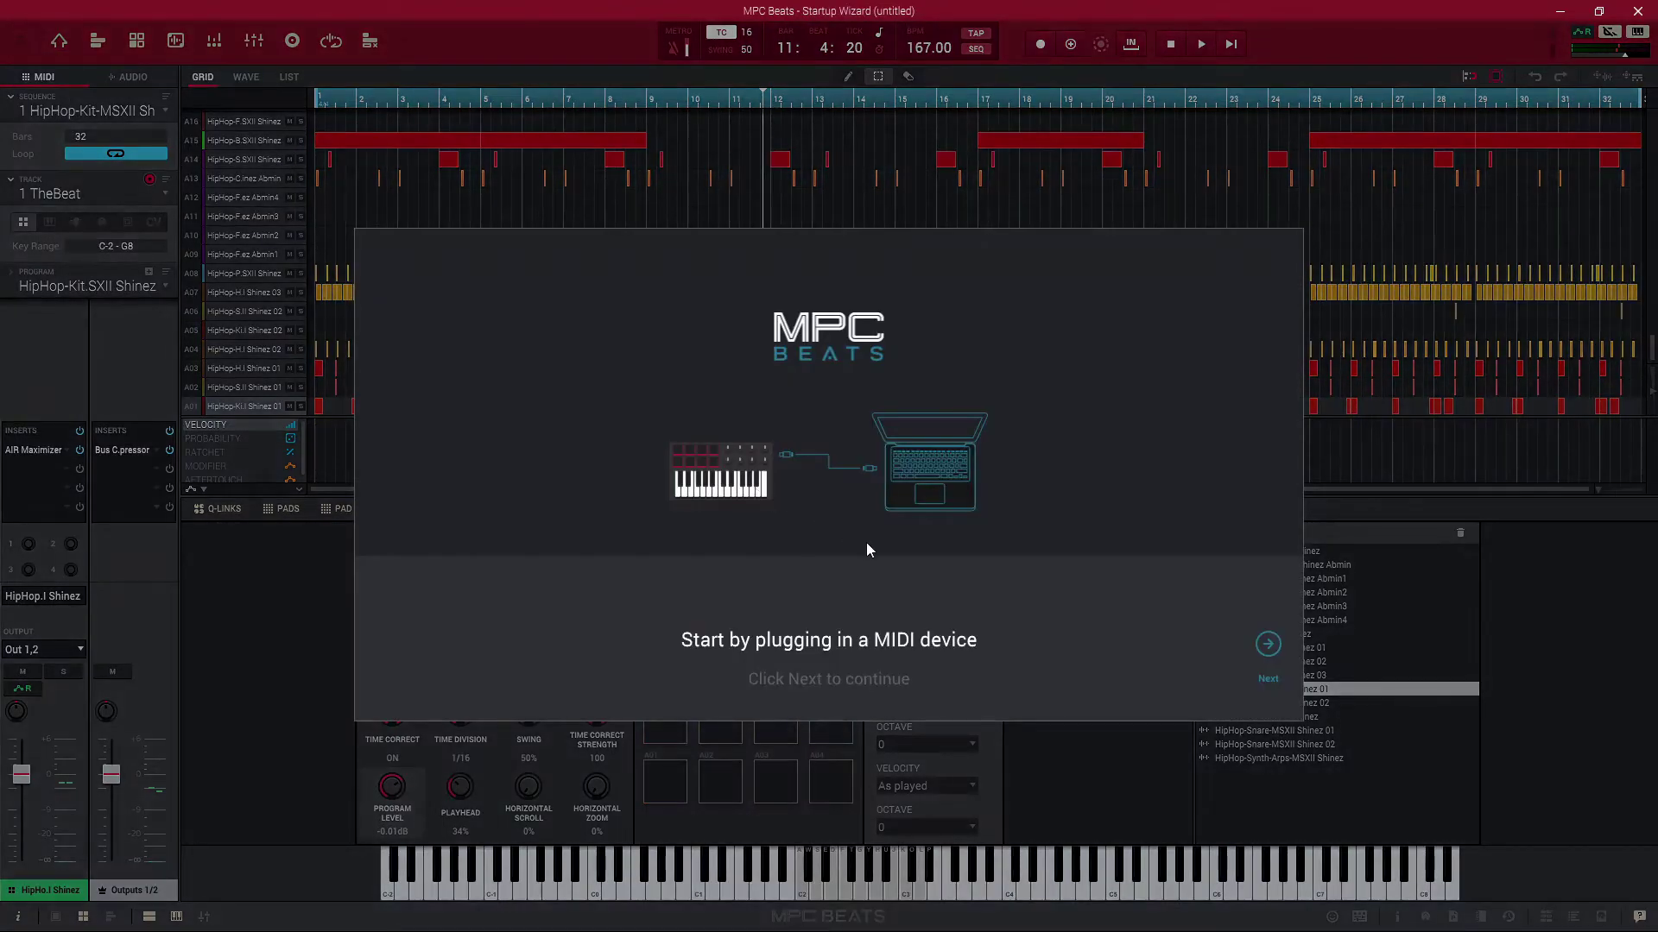
left_click(1270, 656)
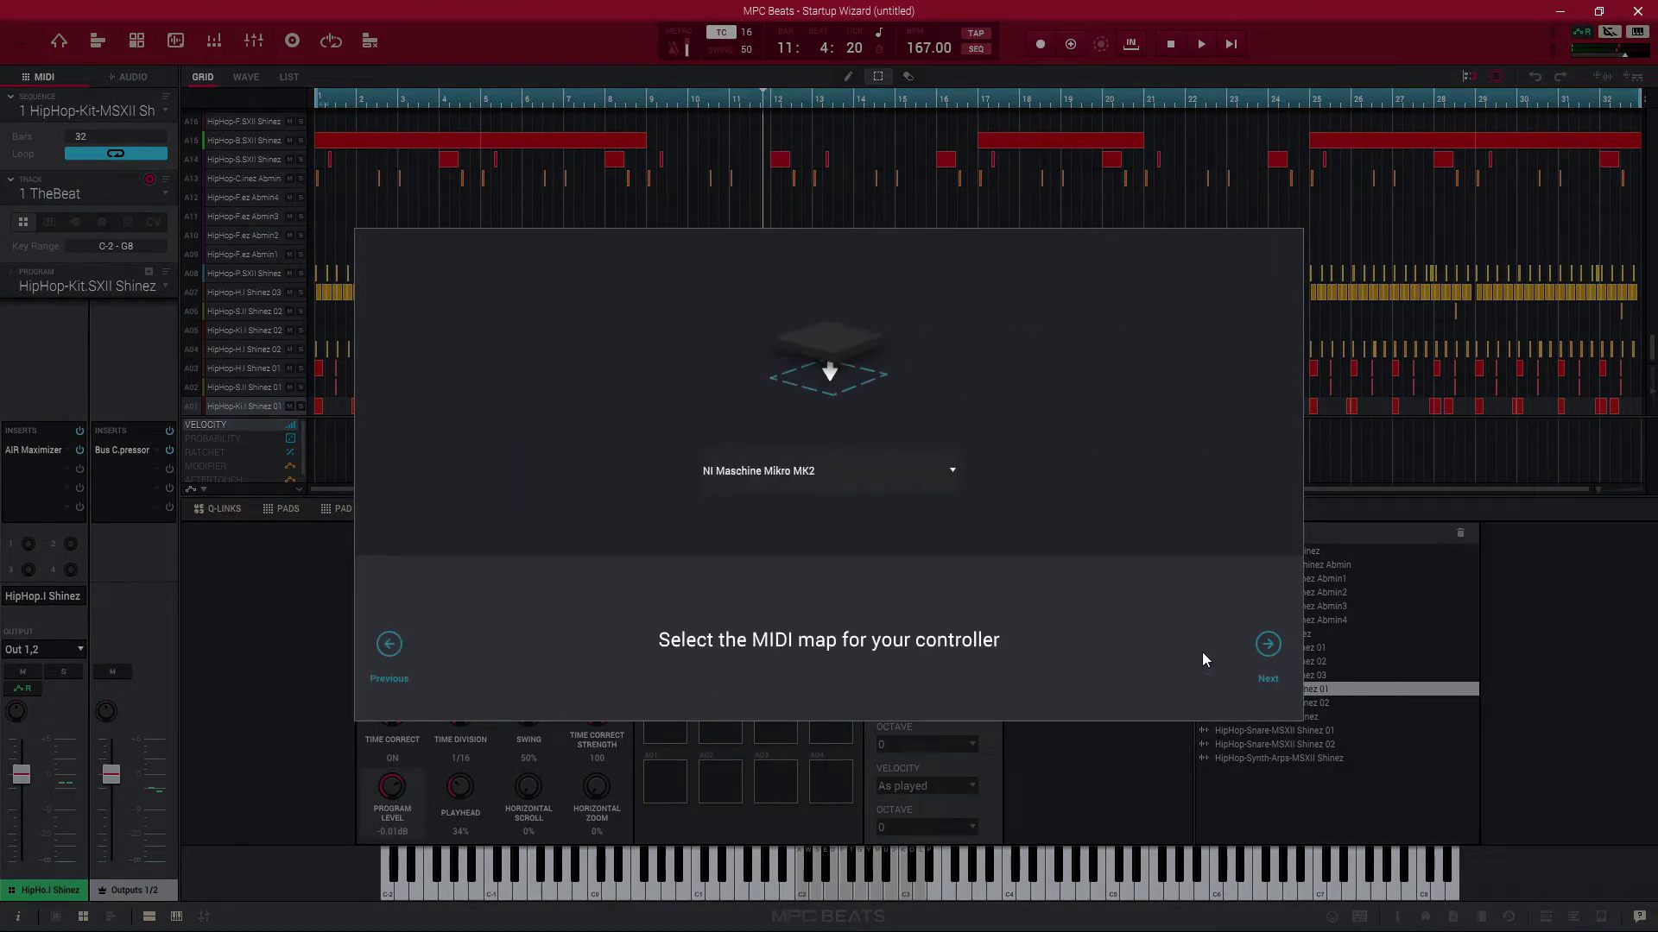
left_click(818, 478)
mouse_move(815, 504)
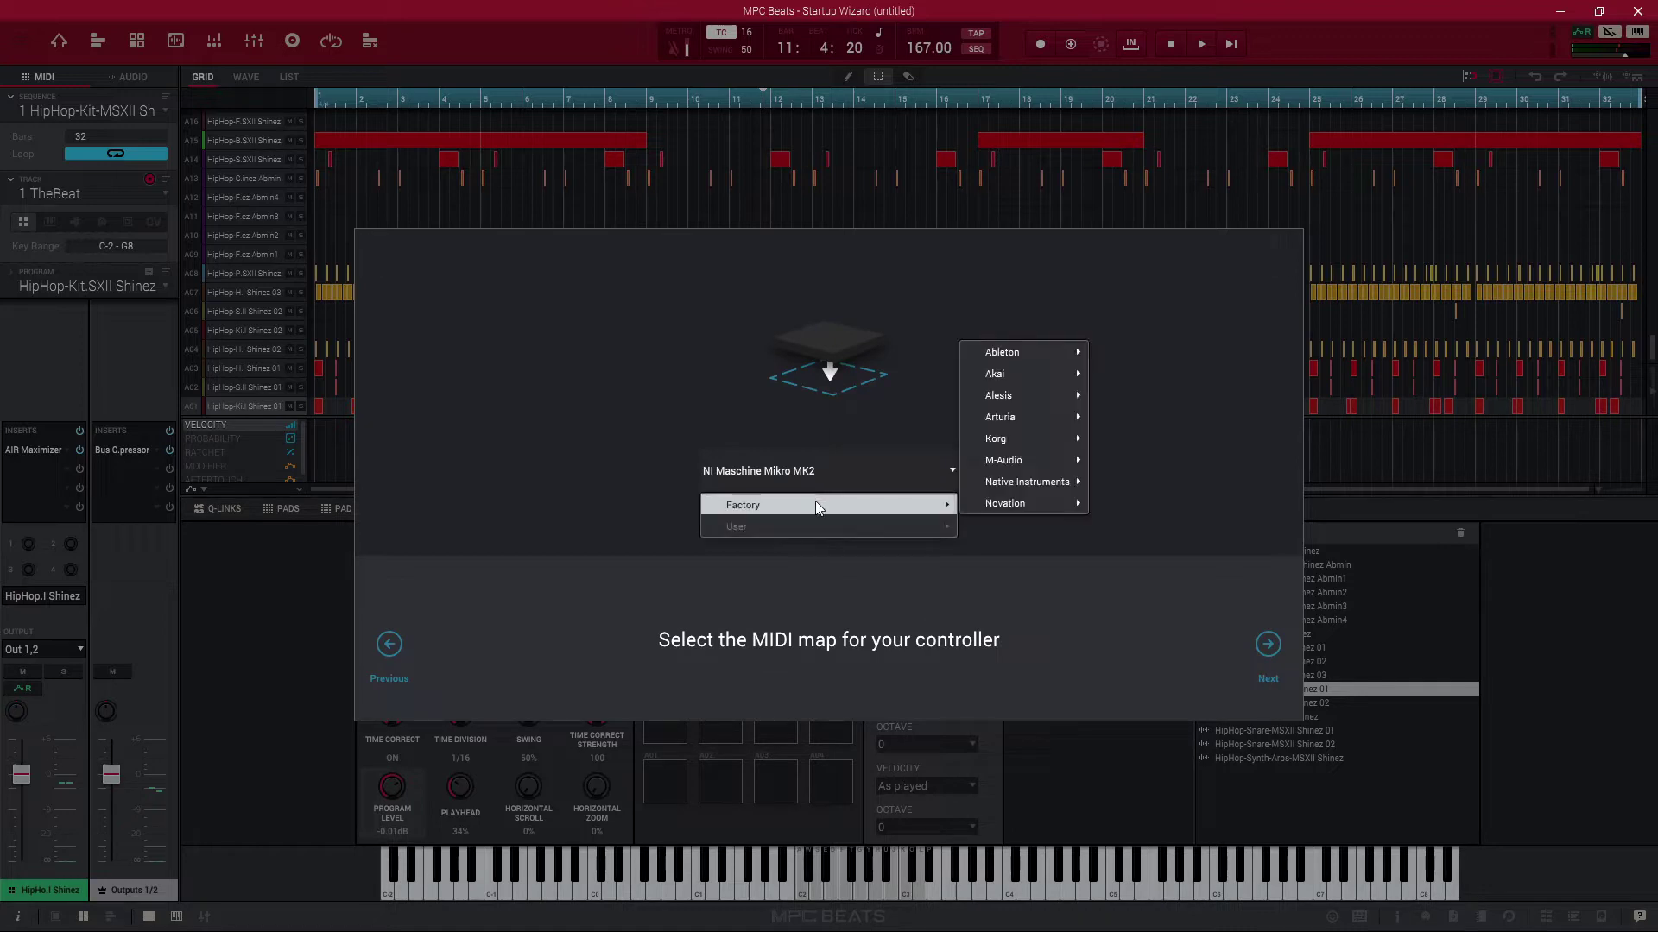
mouse_move(1060, 505)
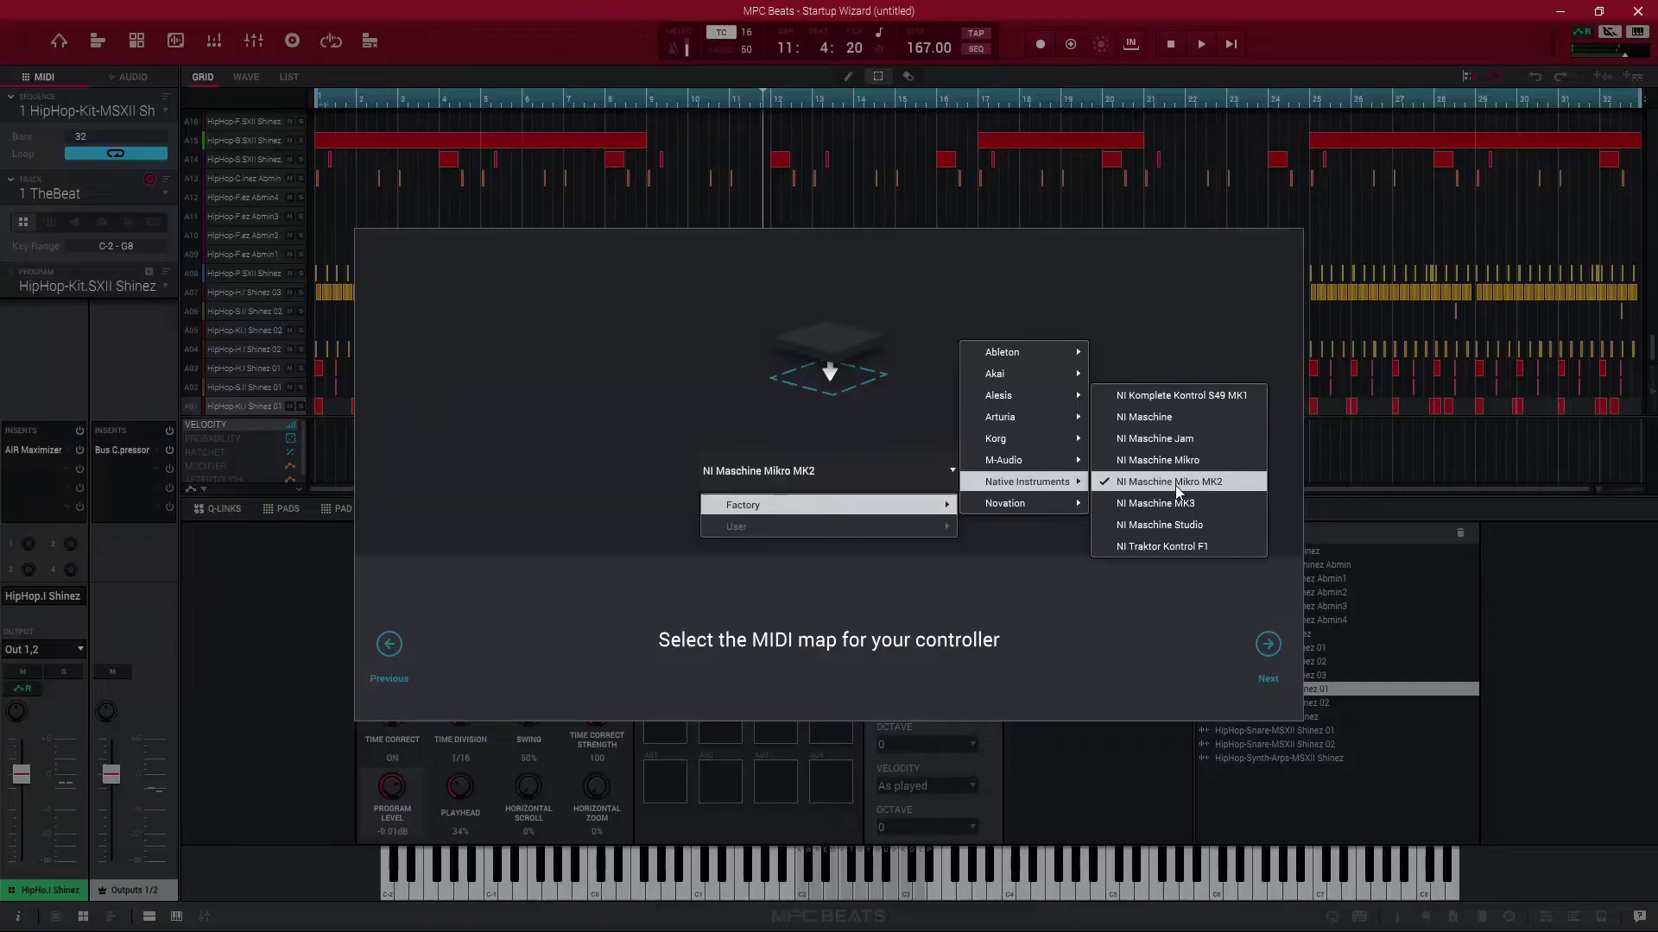
left_click(1174, 419)
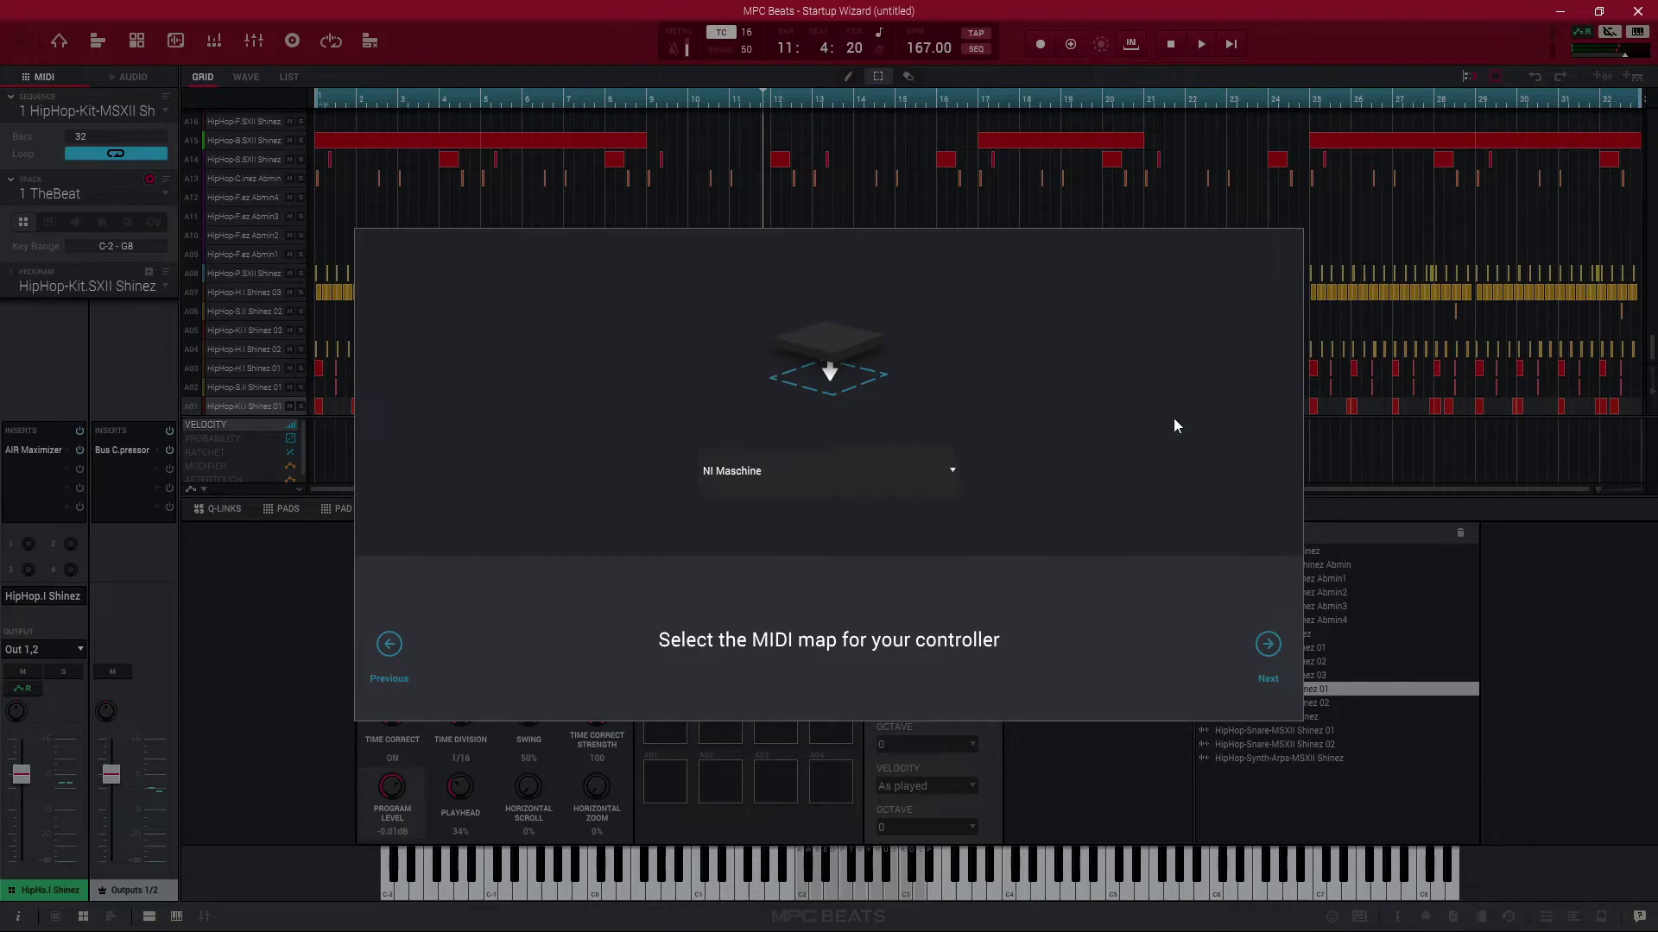
Pick the Advanced workspace, finish the wizard, and play pad A01 twice to test its sound.
left_click(1268, 647)
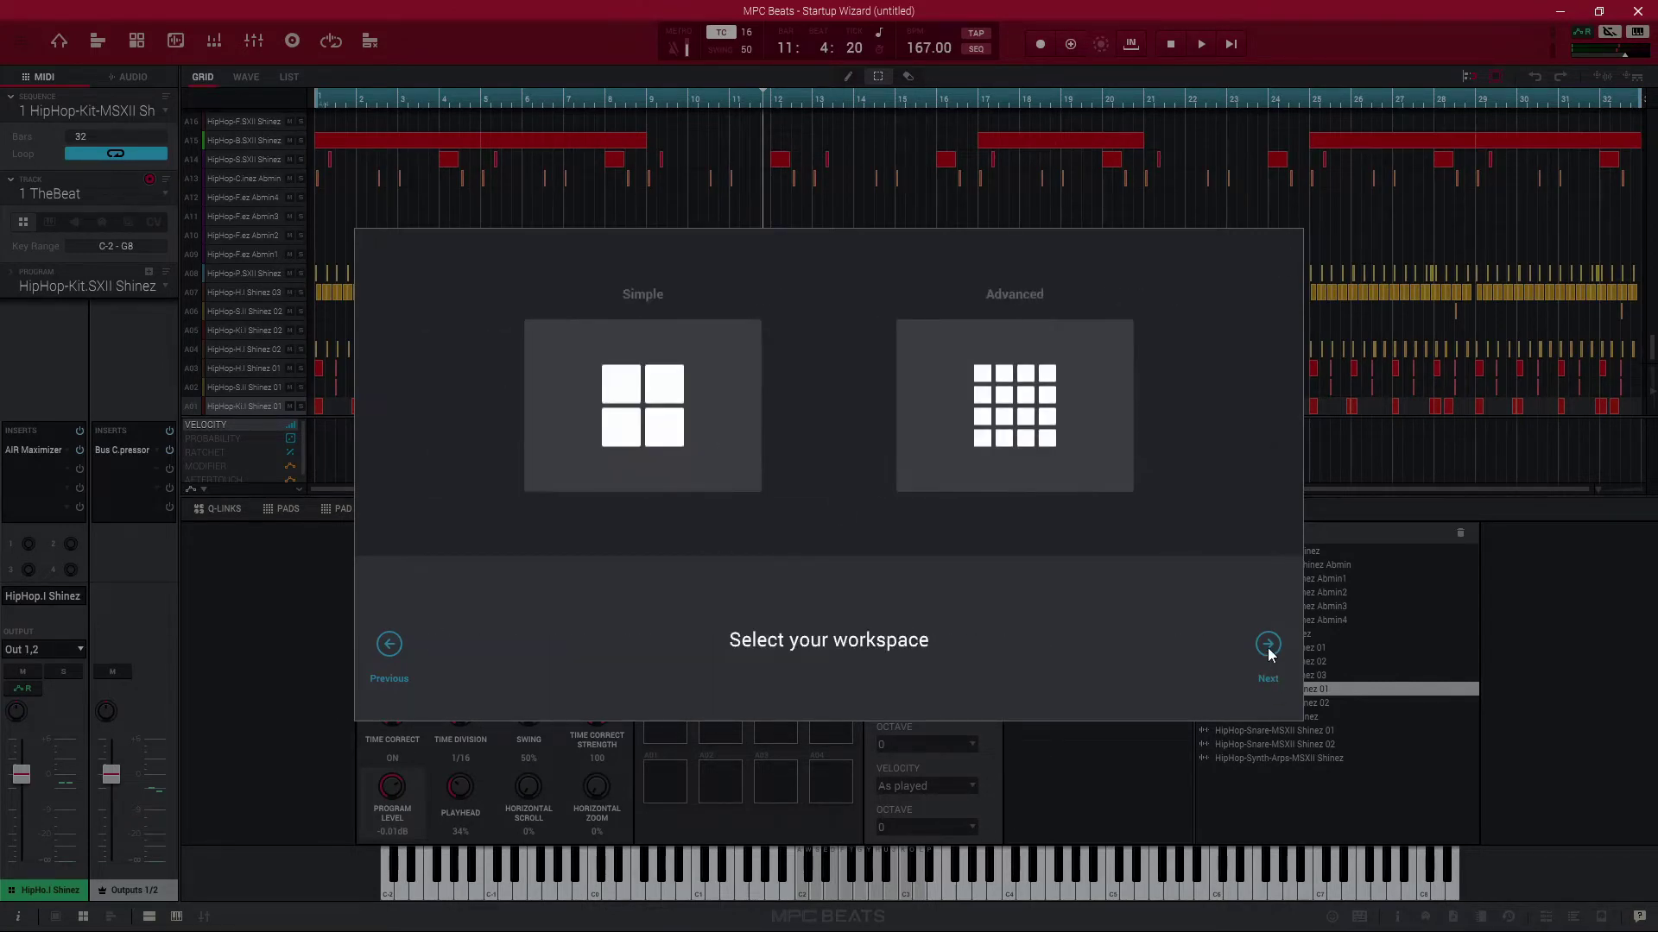
left_click(907, 437)
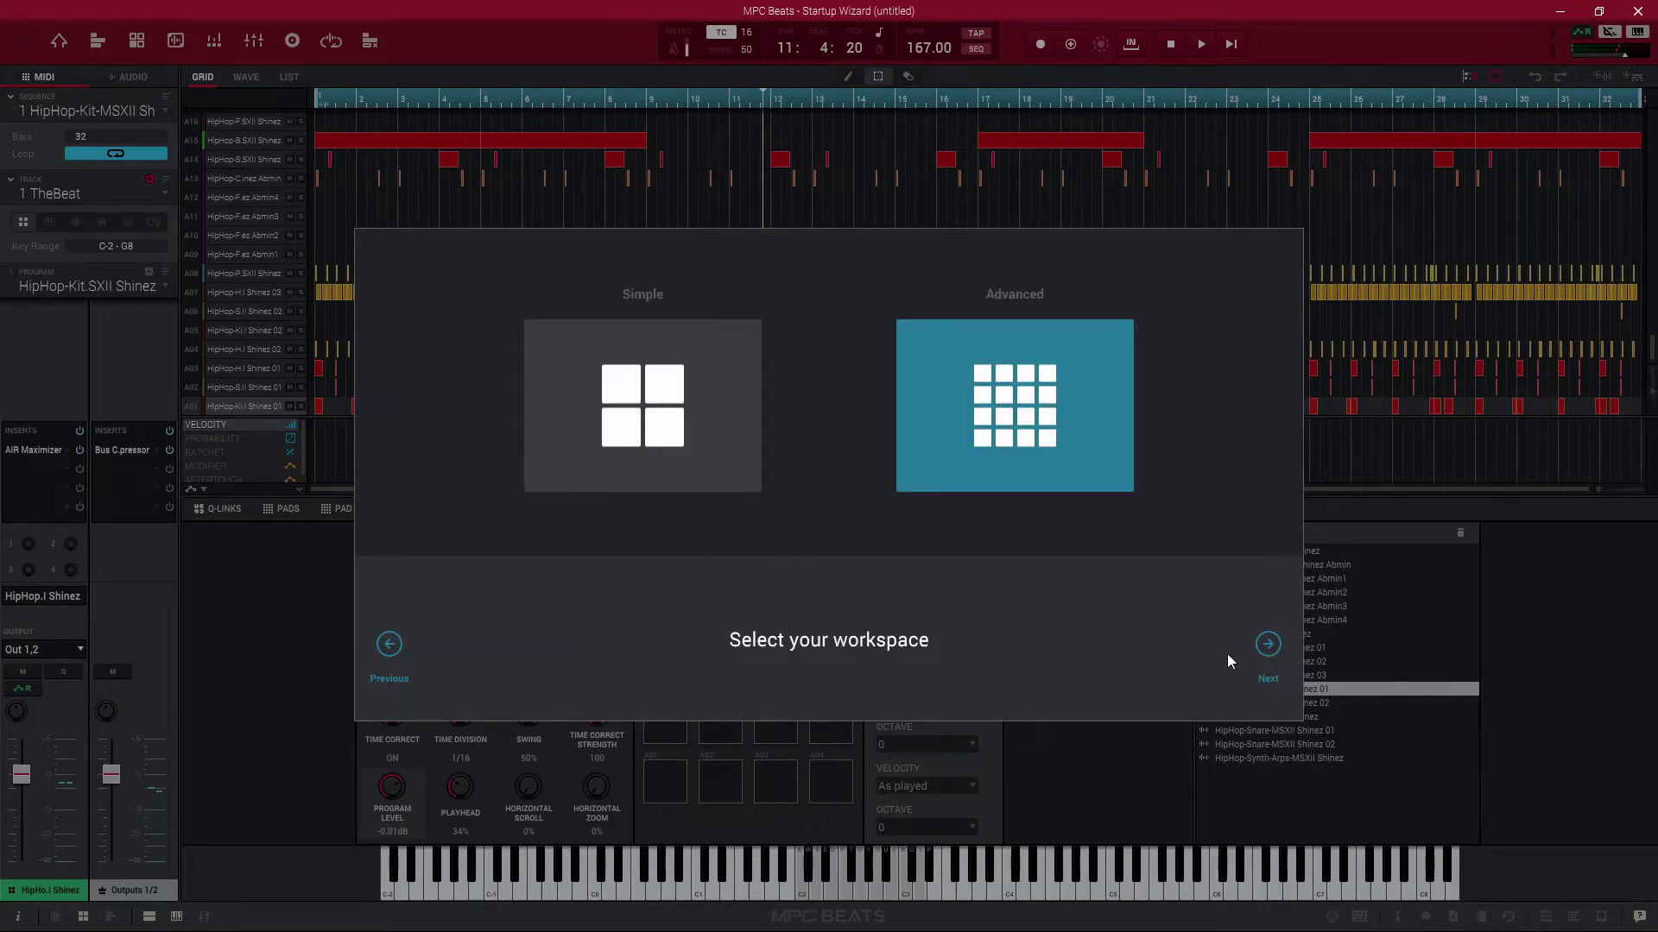
left_click(1269, 645)
left_click(808, 649)
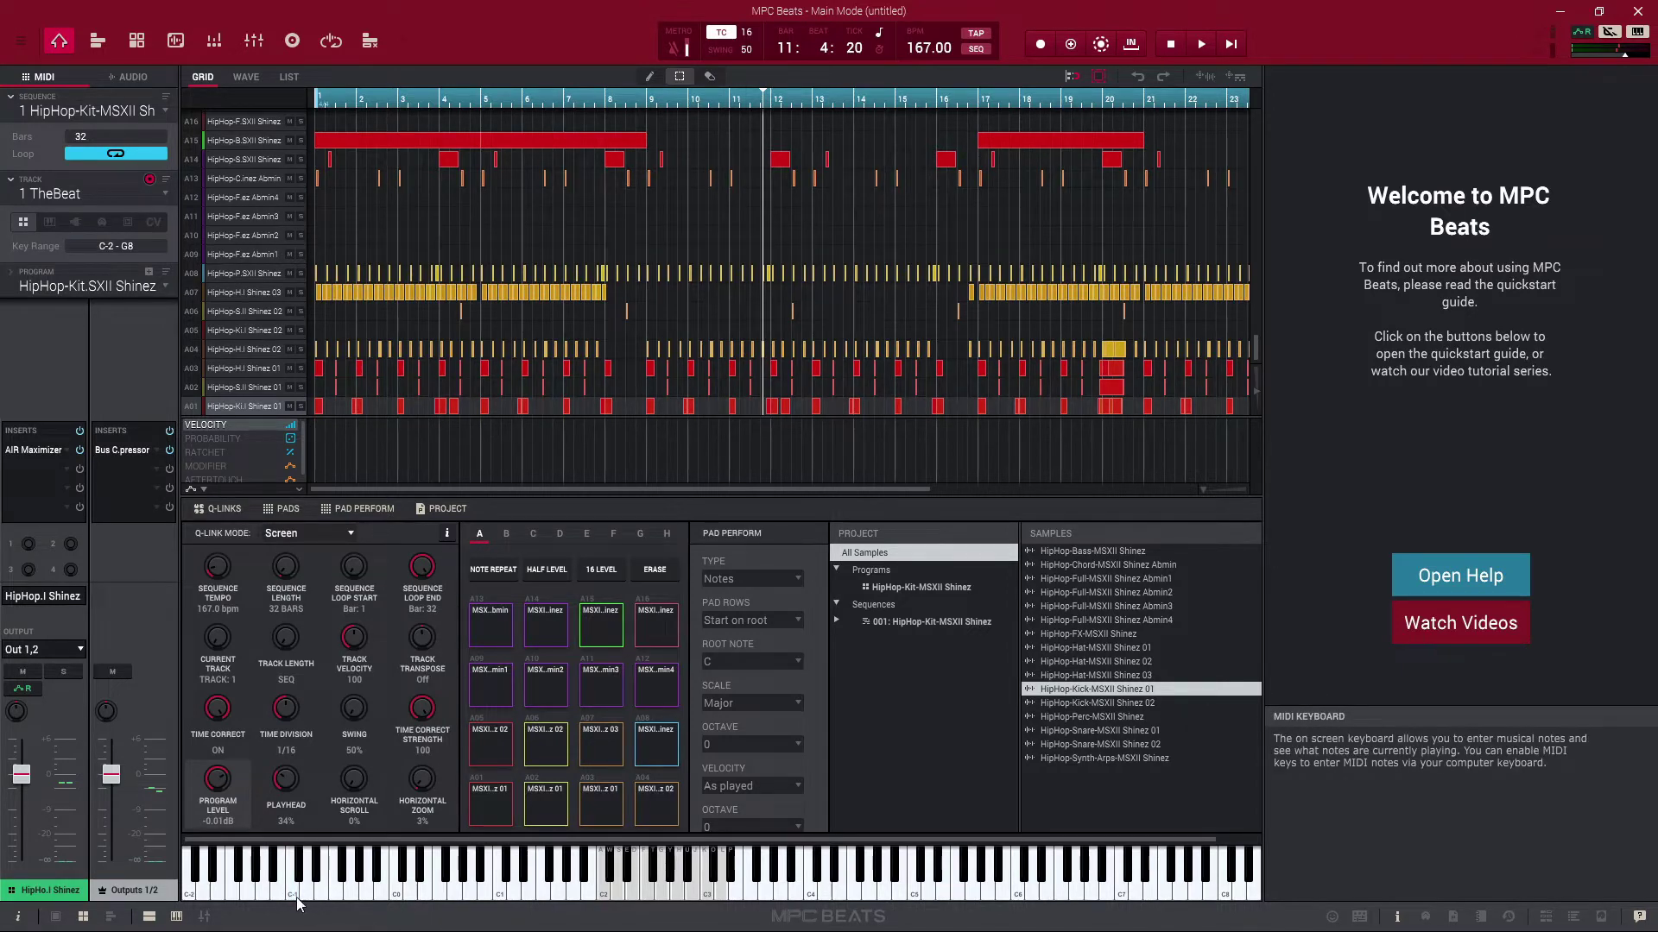
left_click(485, 799)
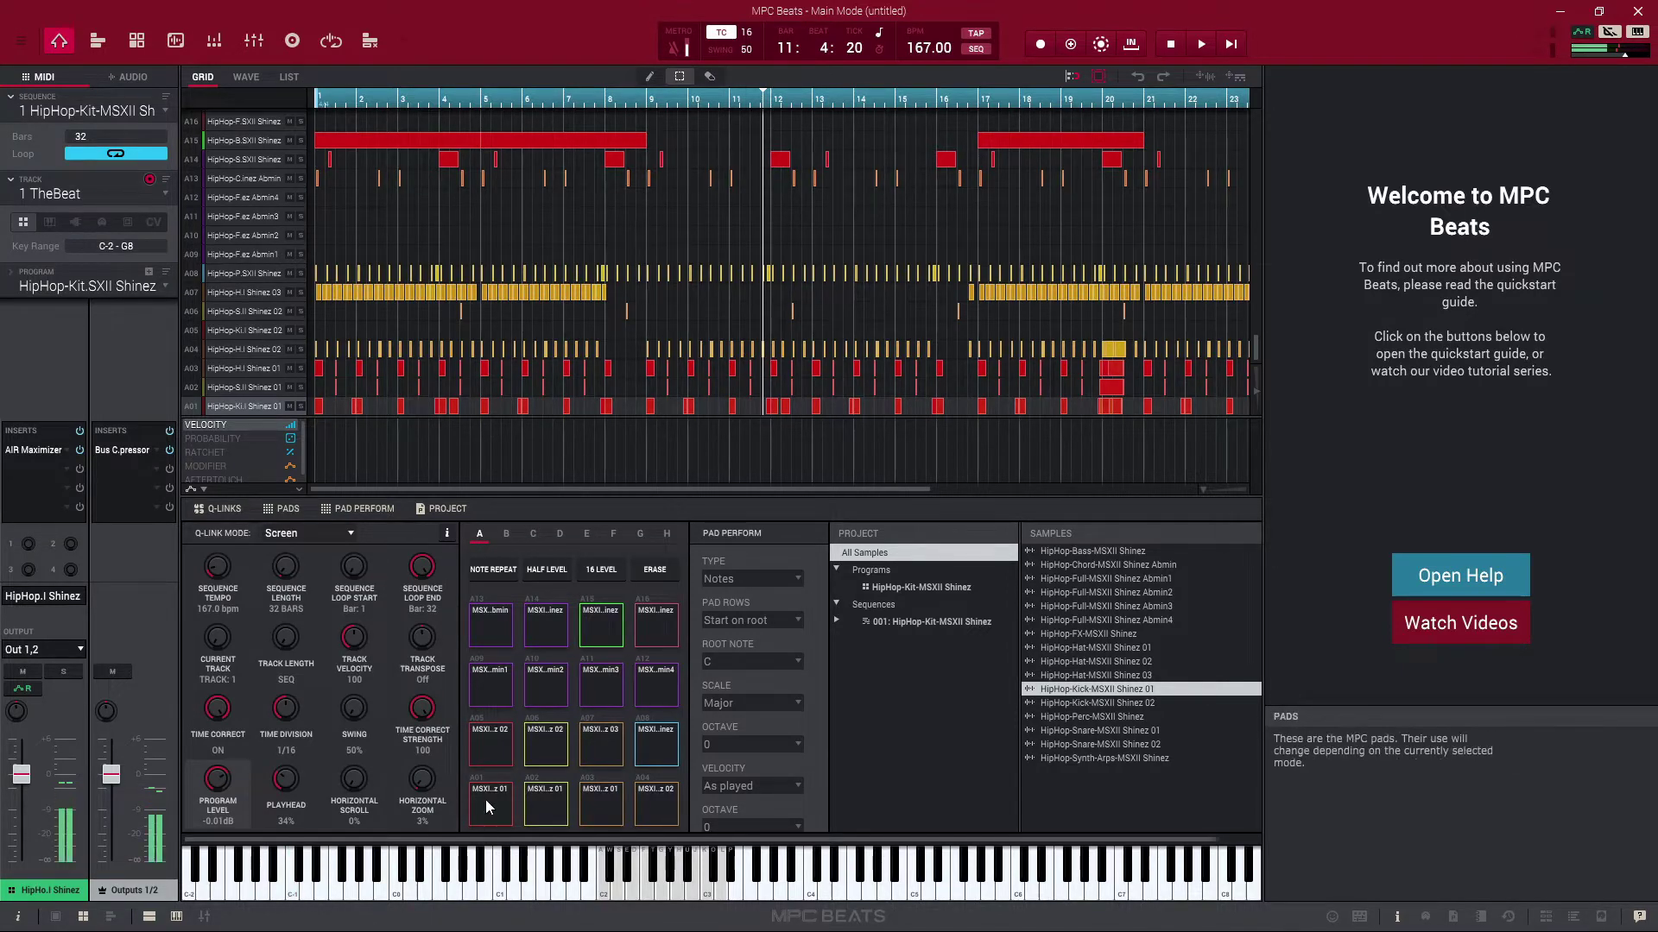
left_click(490, 804)
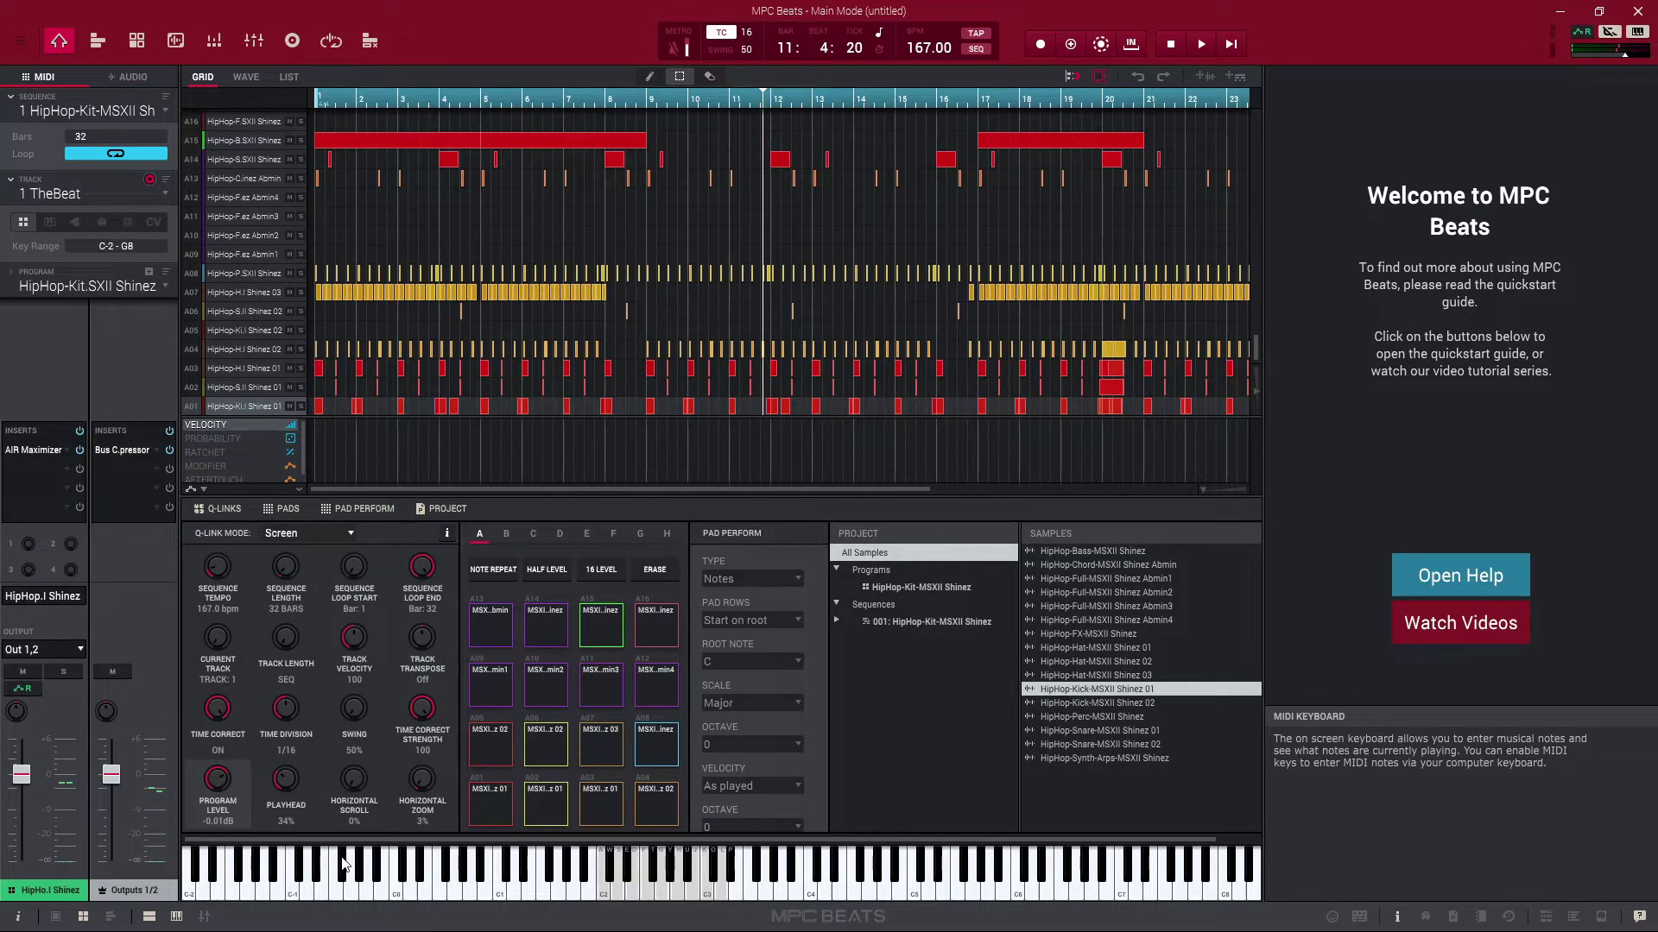
Open Preferences and scroll through the Focusrite USB ASIO output and input channel lists.
left_click(21, 40)
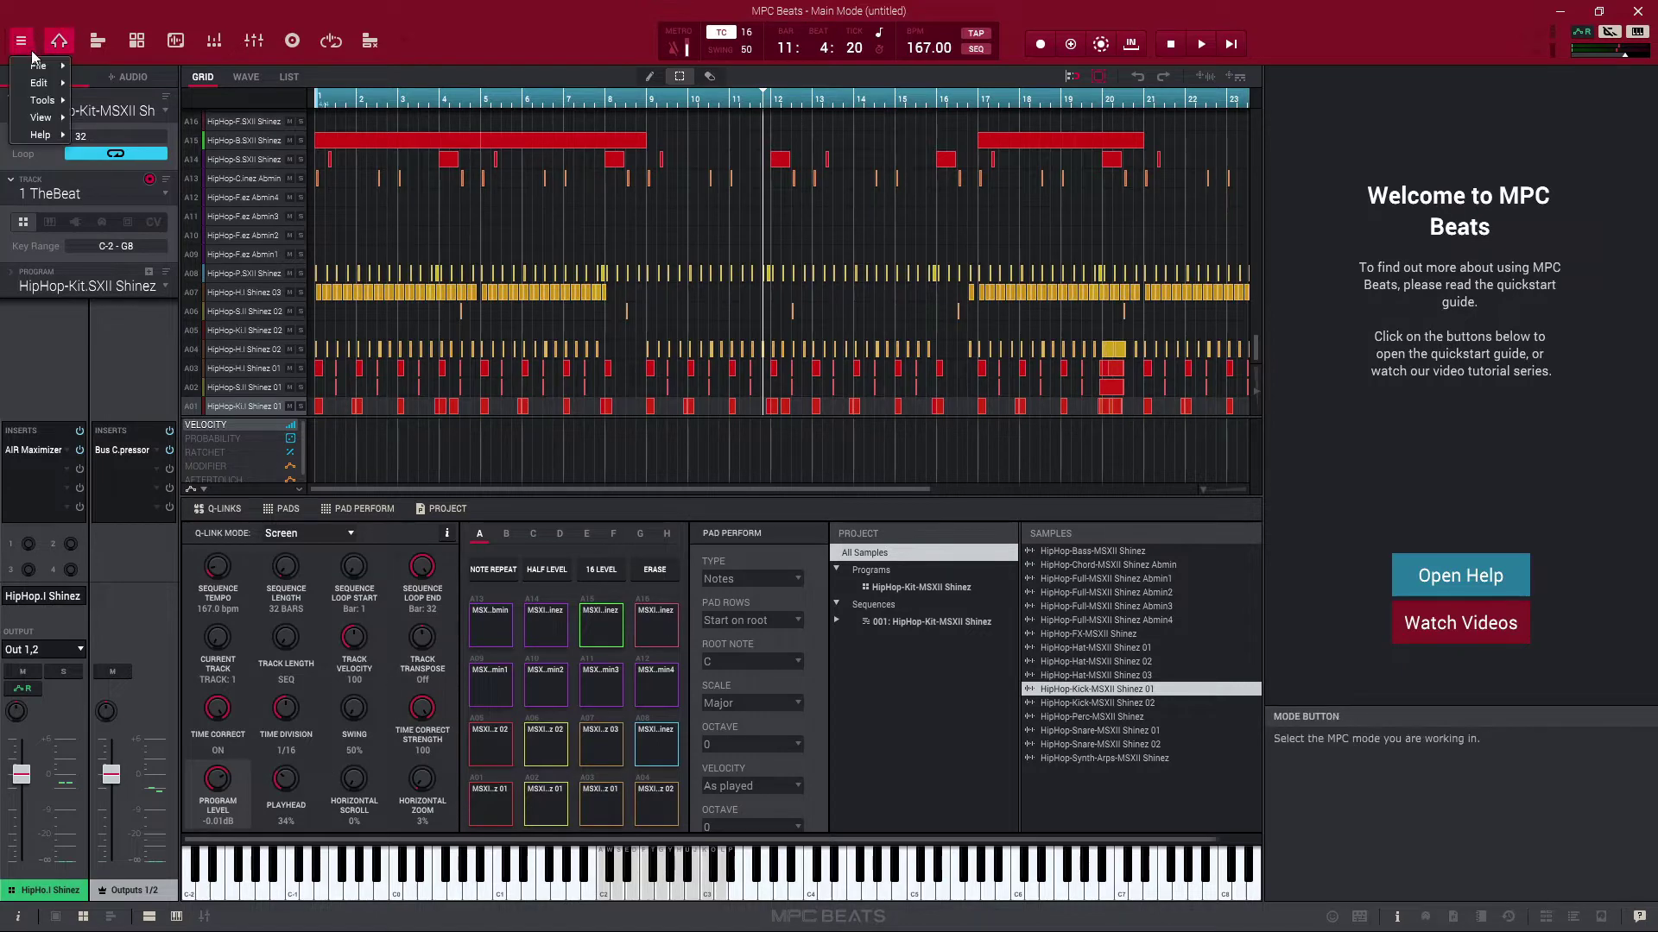
mouse_move(39, 83)
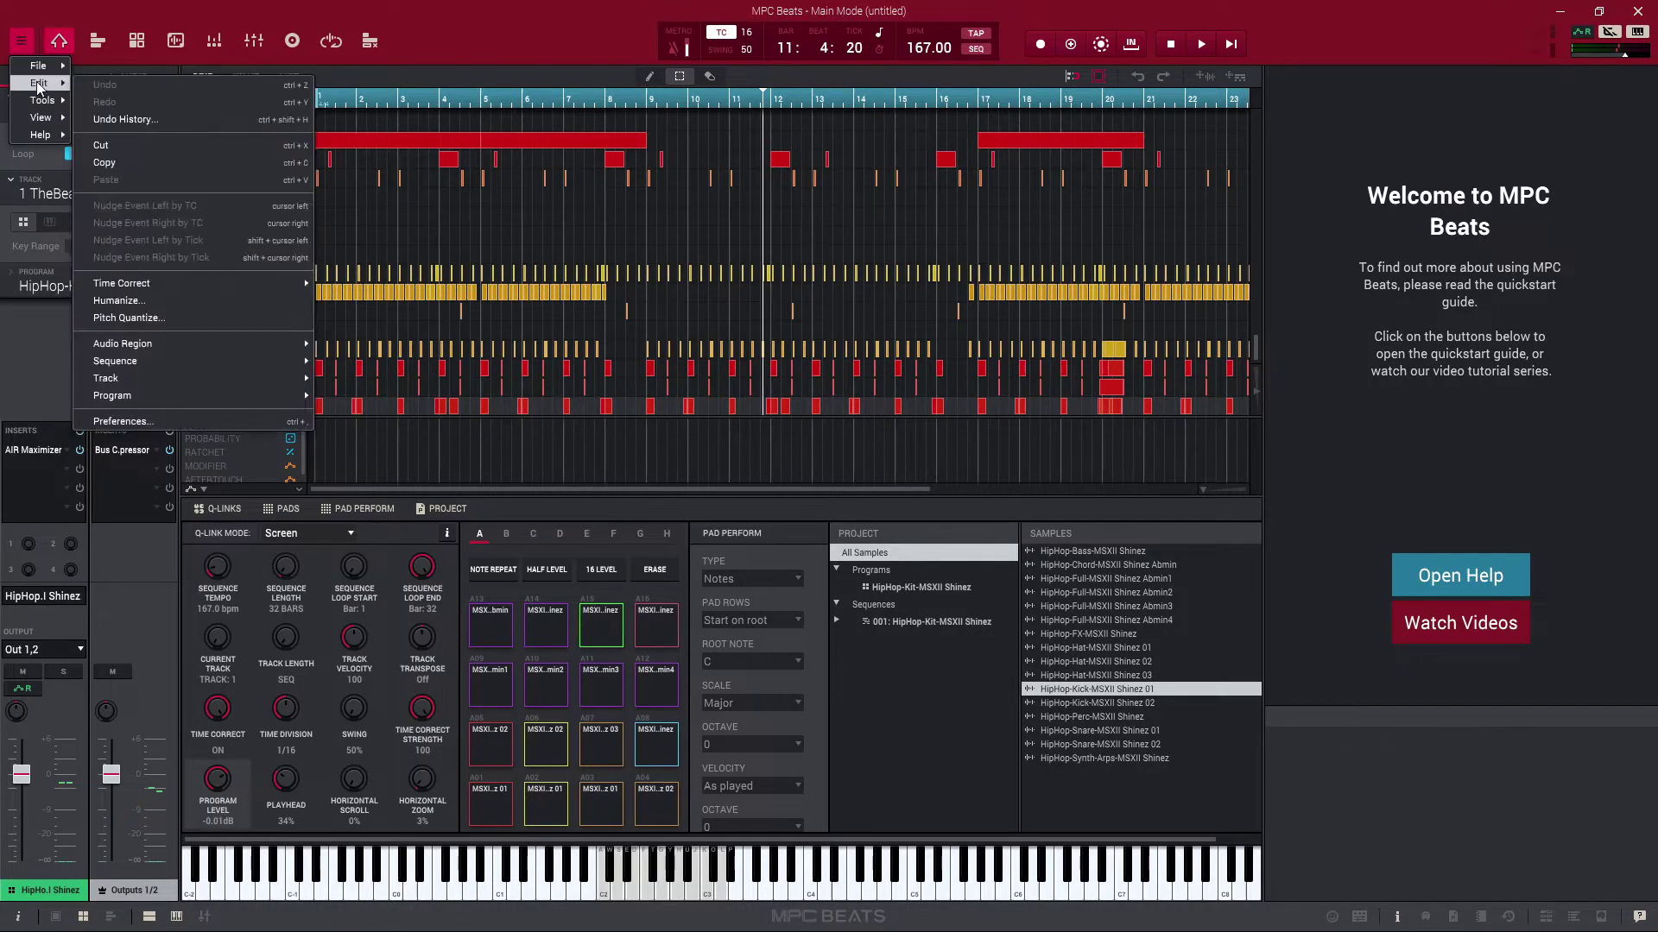
left_click(162, 420)
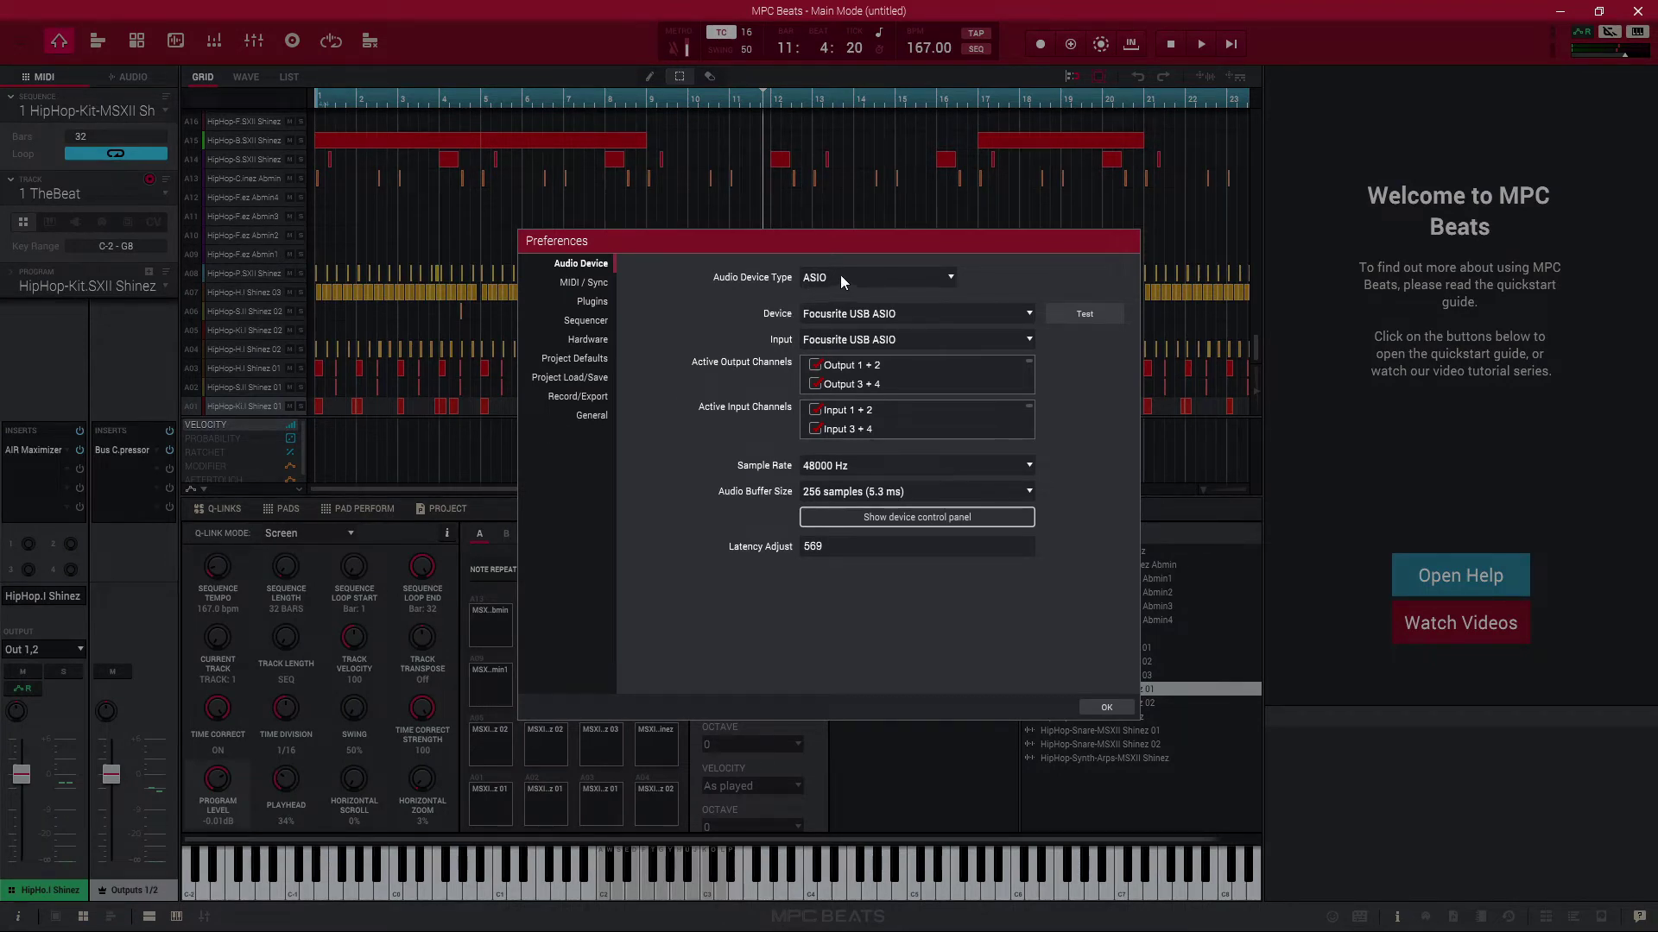
scroll(883, 384, "down", 2)
scroll(825, 382, "up", 2)
scroll(829, 426, "down", 2)
scroll(830, 419, "up", 4)
Review the Record/Export page, go back to Audio Device, then close Preferences with OK.
left_click(589, 399)
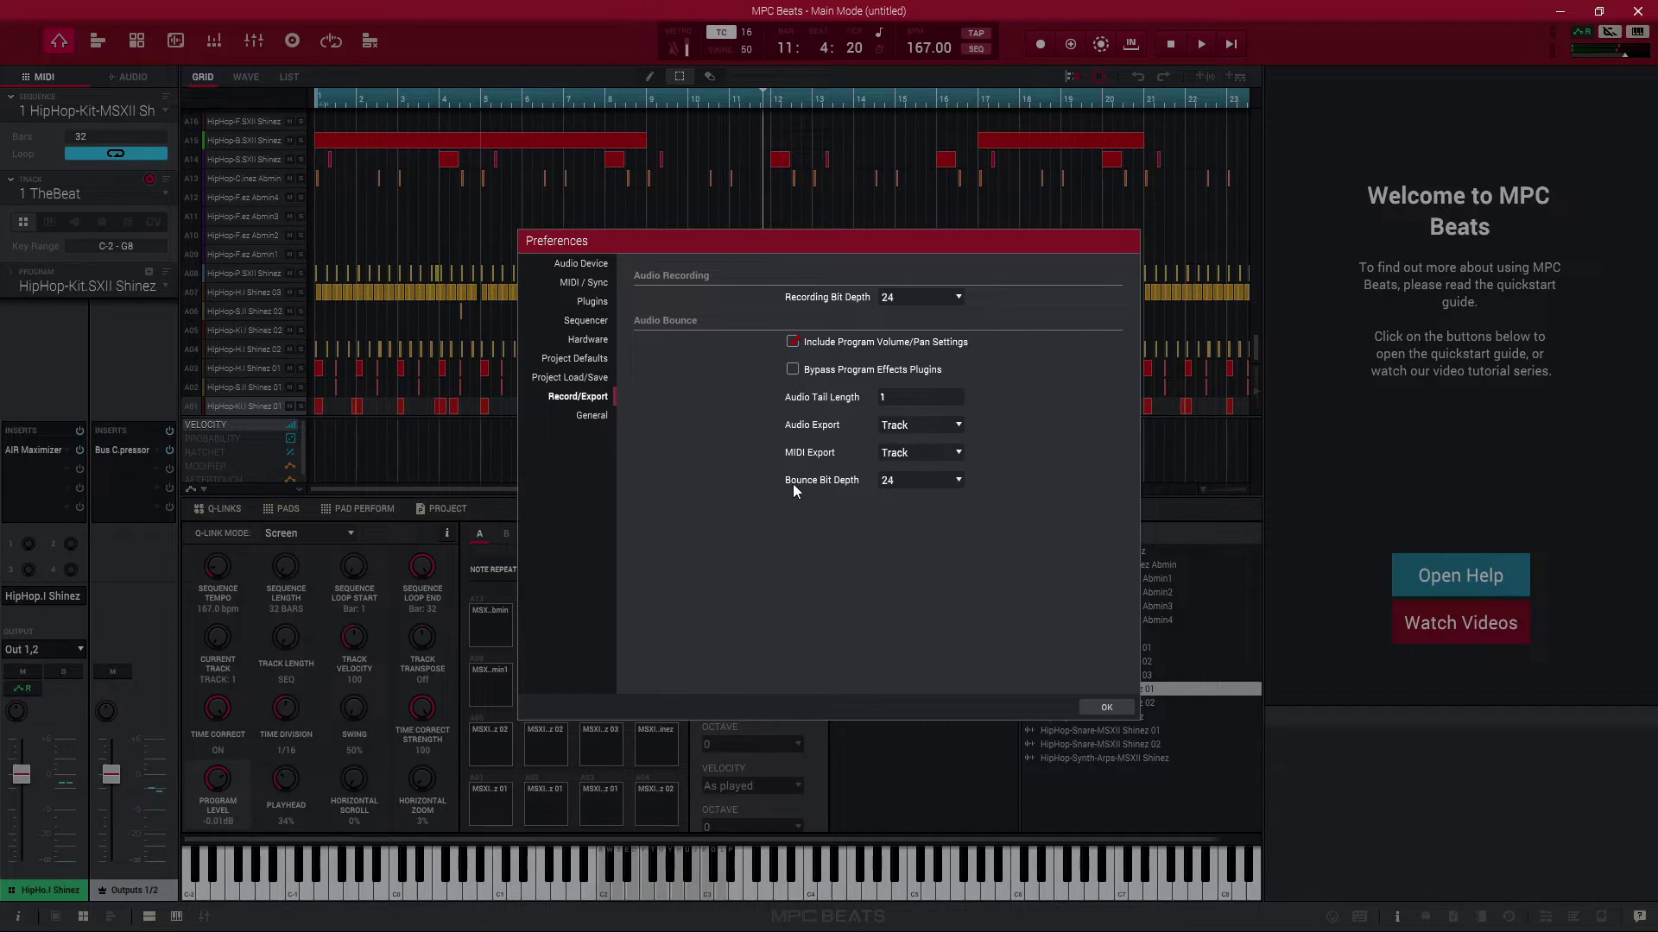
left_click(587, 266)
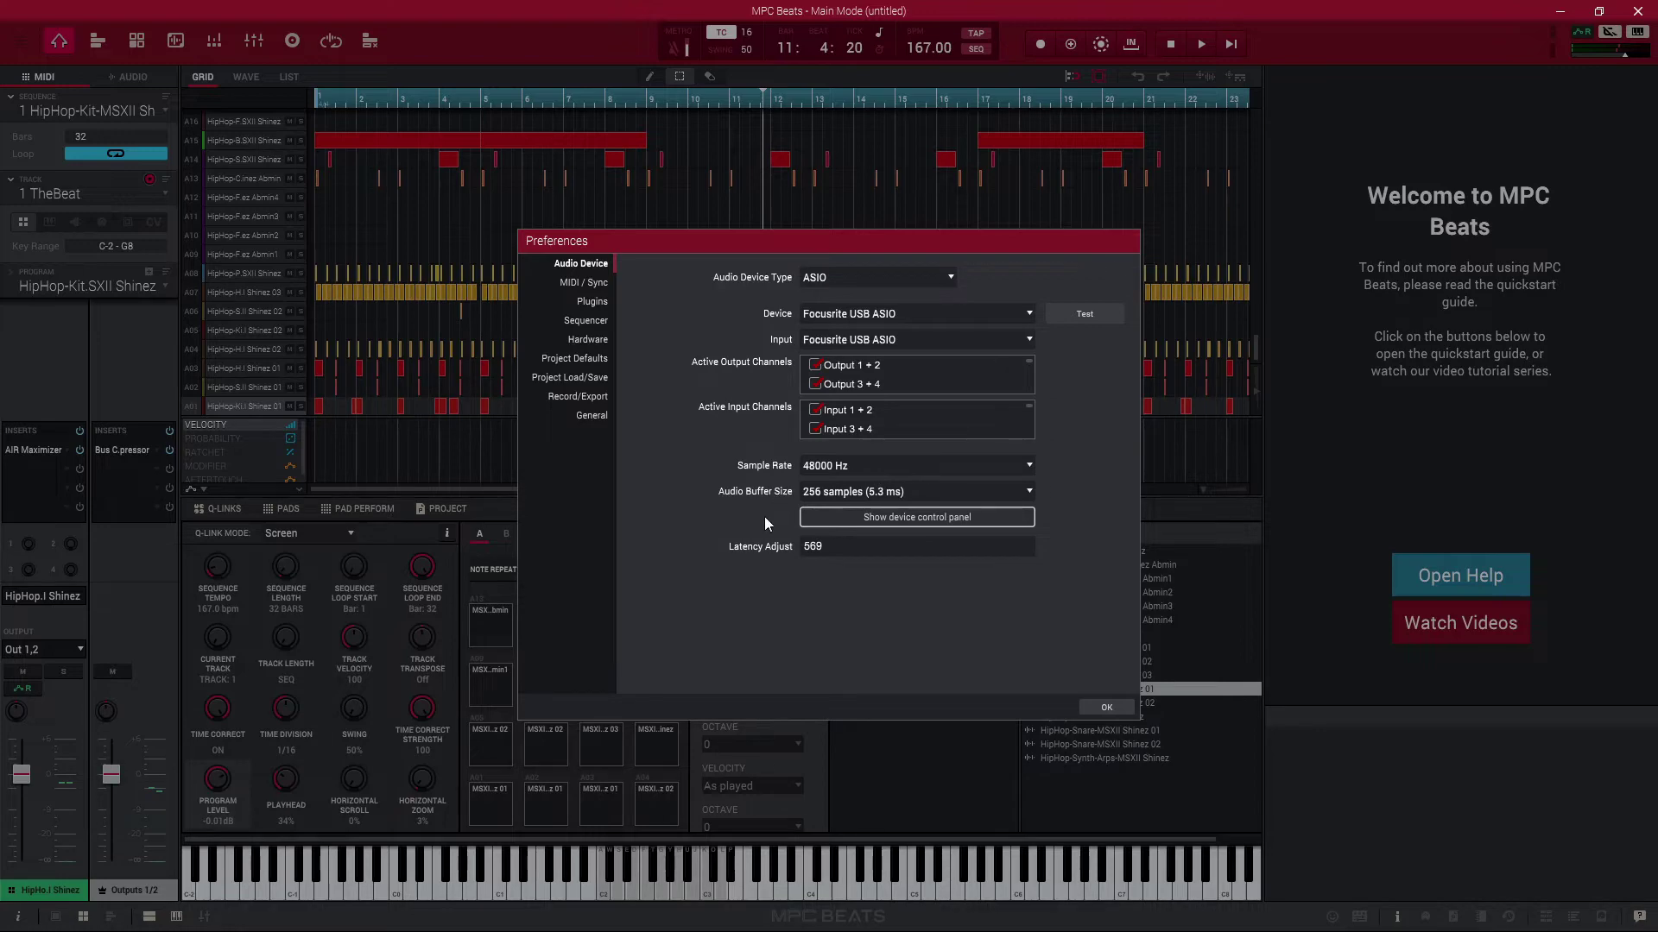
left_click(1107, 708)
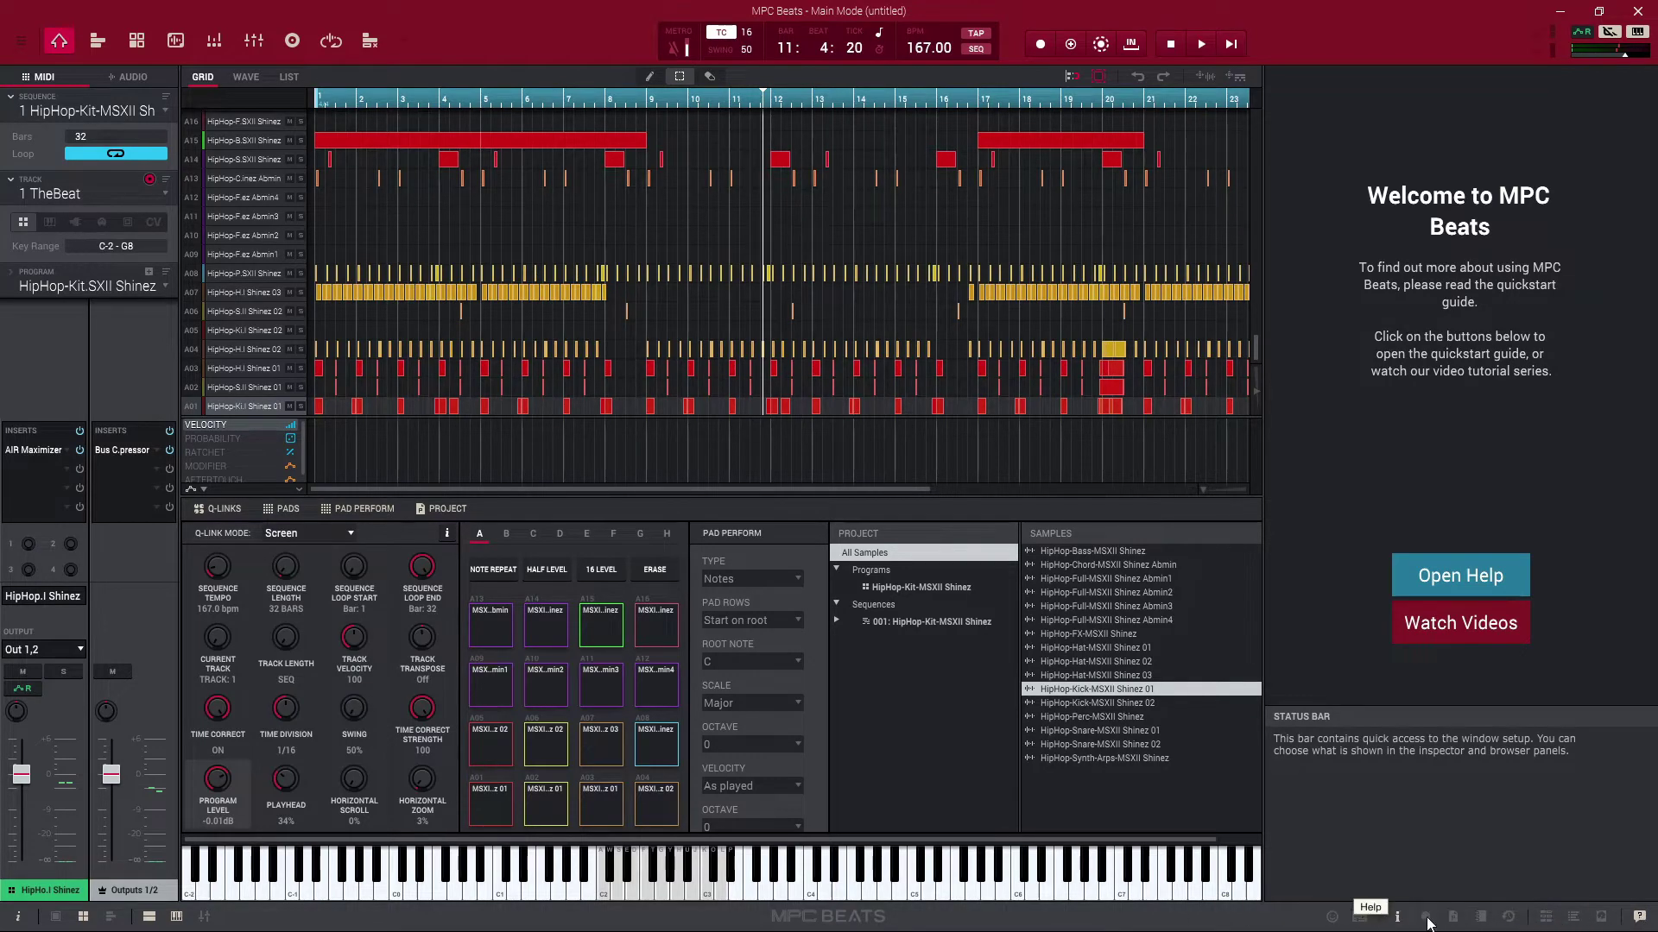
Show the MIDI Learn panel with NI Maschine pad note numbers, toggling LEARN on and off.
left_click(1356, 918)
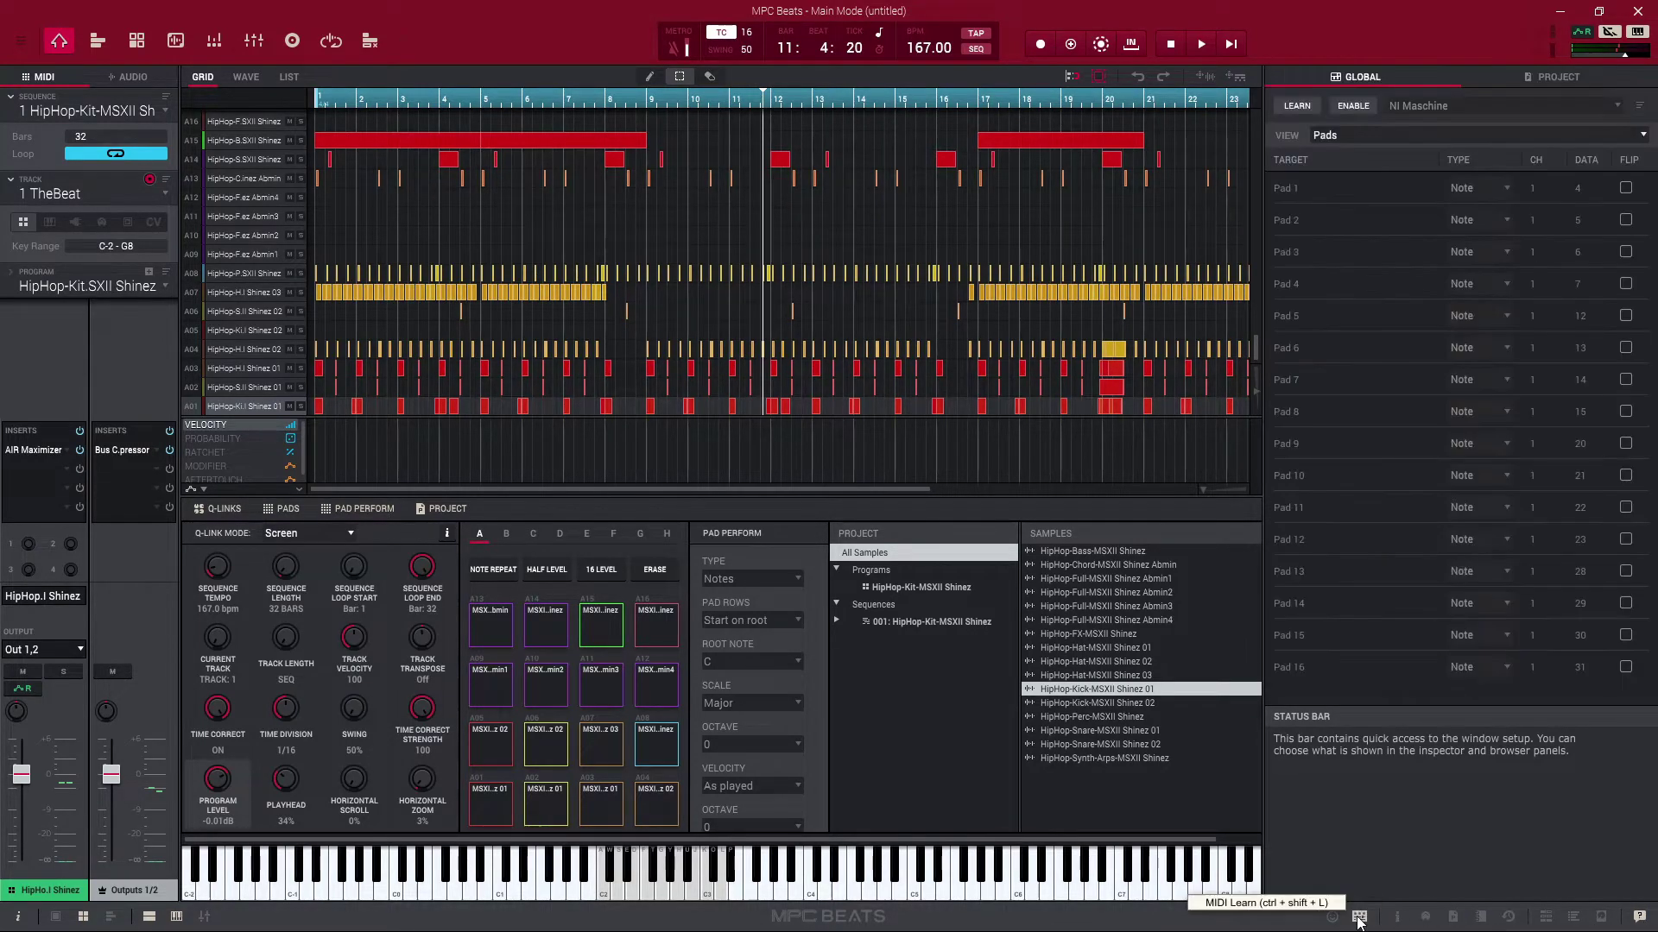
left_click(1301, 105)
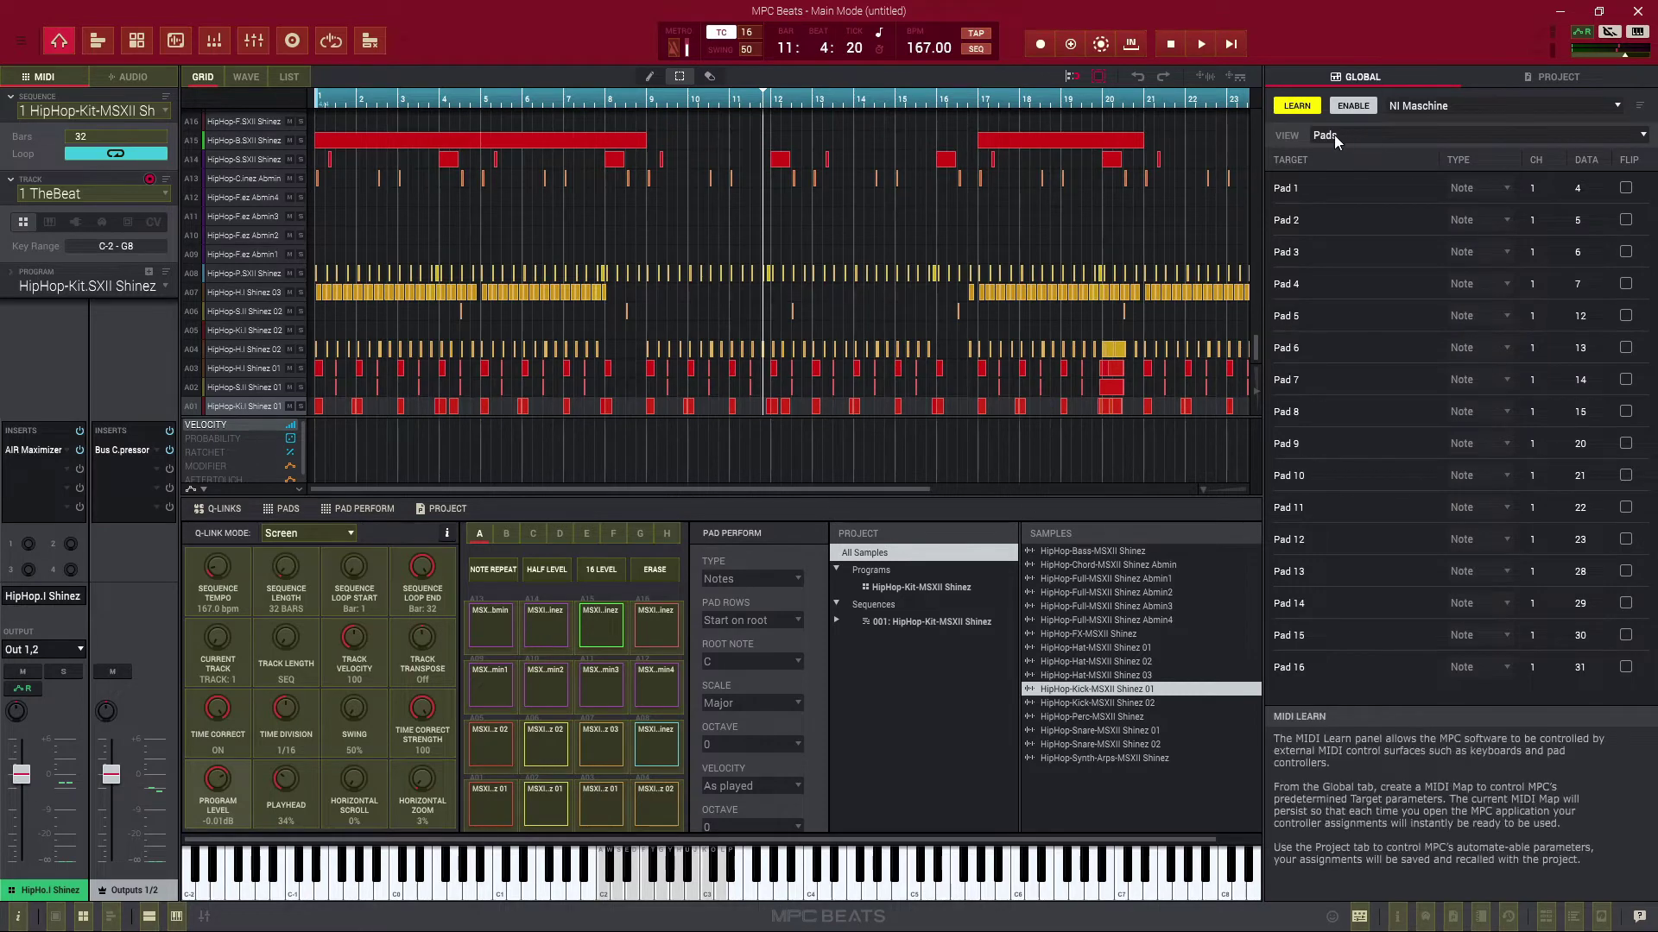
left_click(1301, 105)
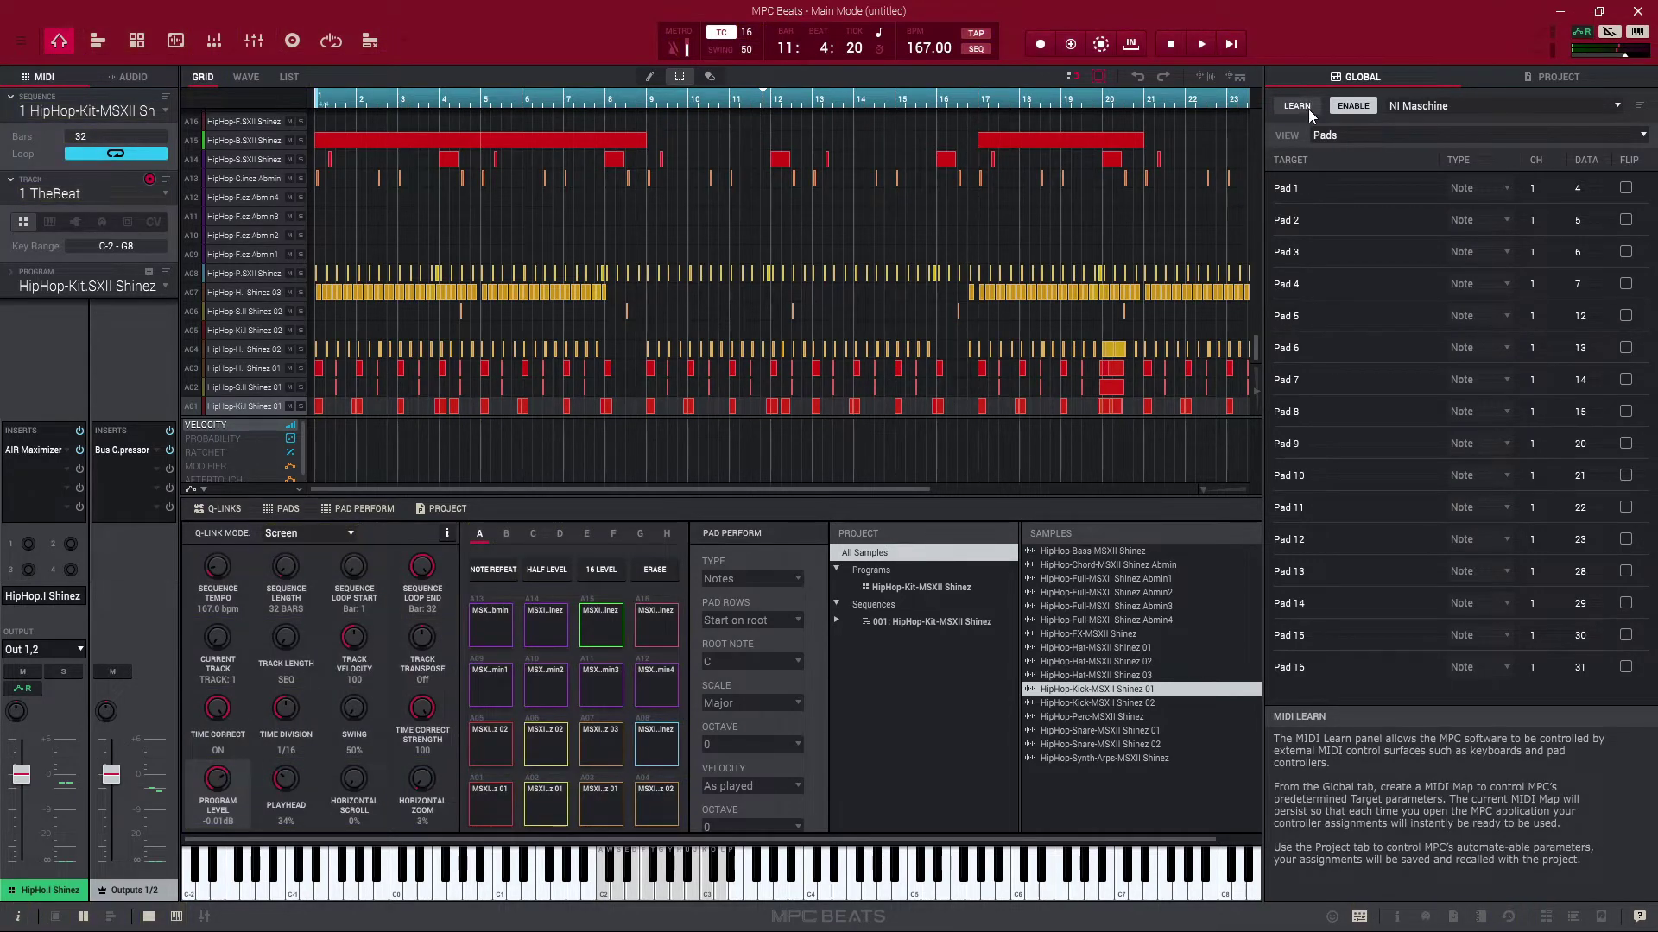
Open the MIDI input monitor to log the controller's note-on, aftertouch and note-off events.
left_click(1426, 919)
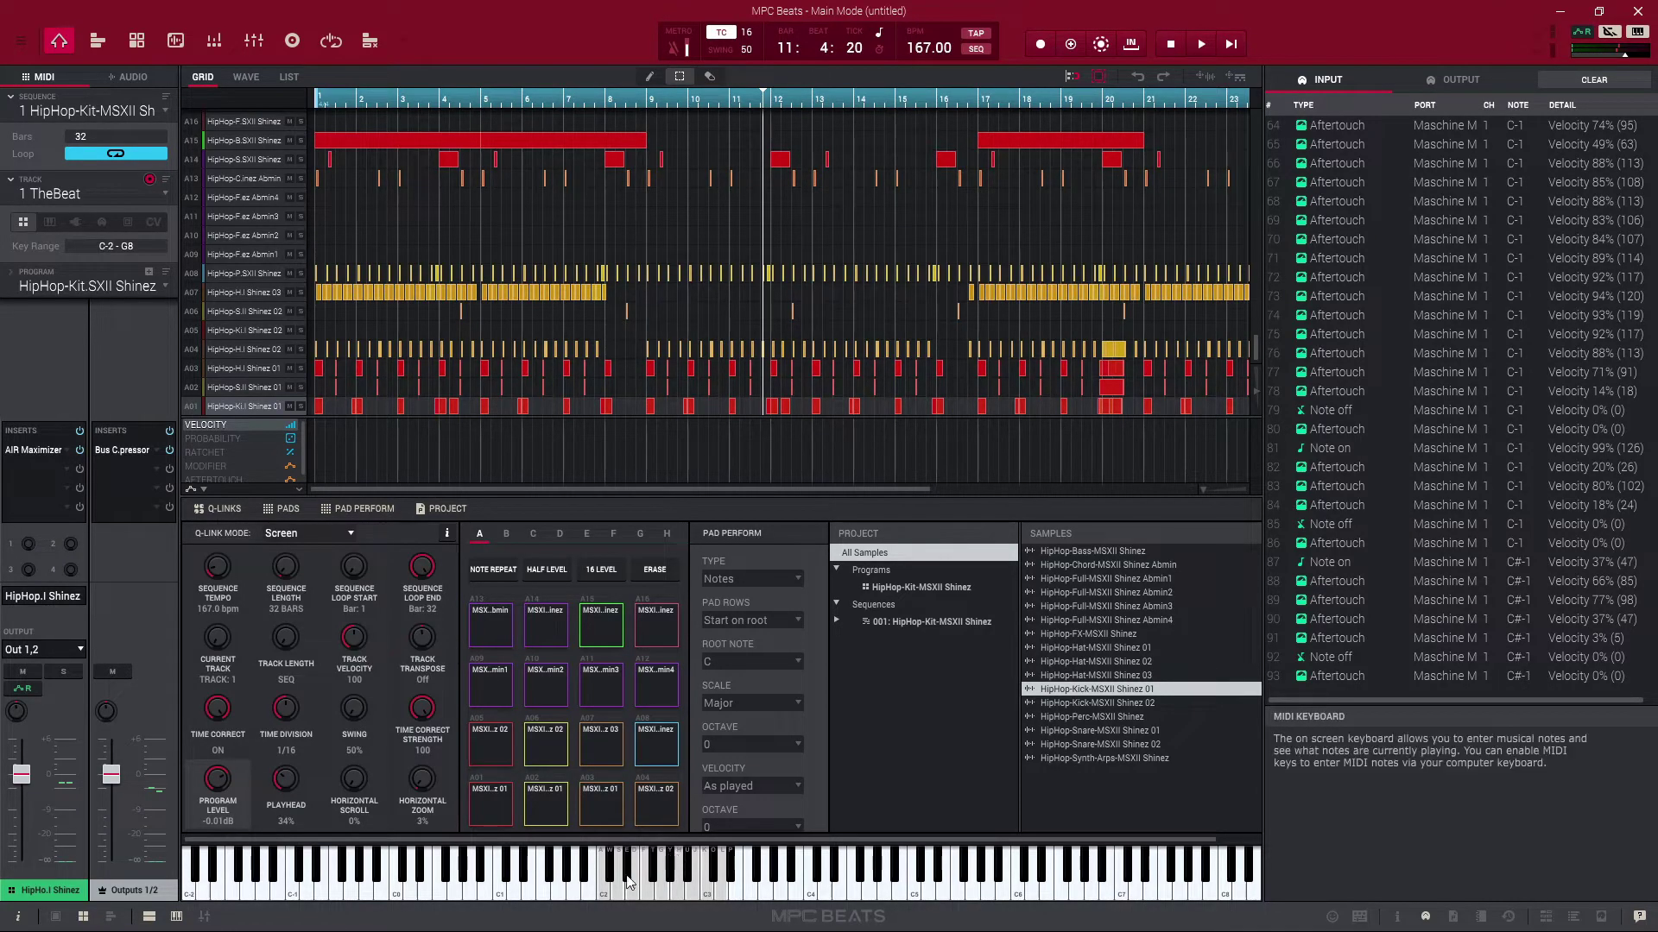
Preview the snare on the on-screen keyboard and switch to empty pad bank H.
left_click(499, 901)
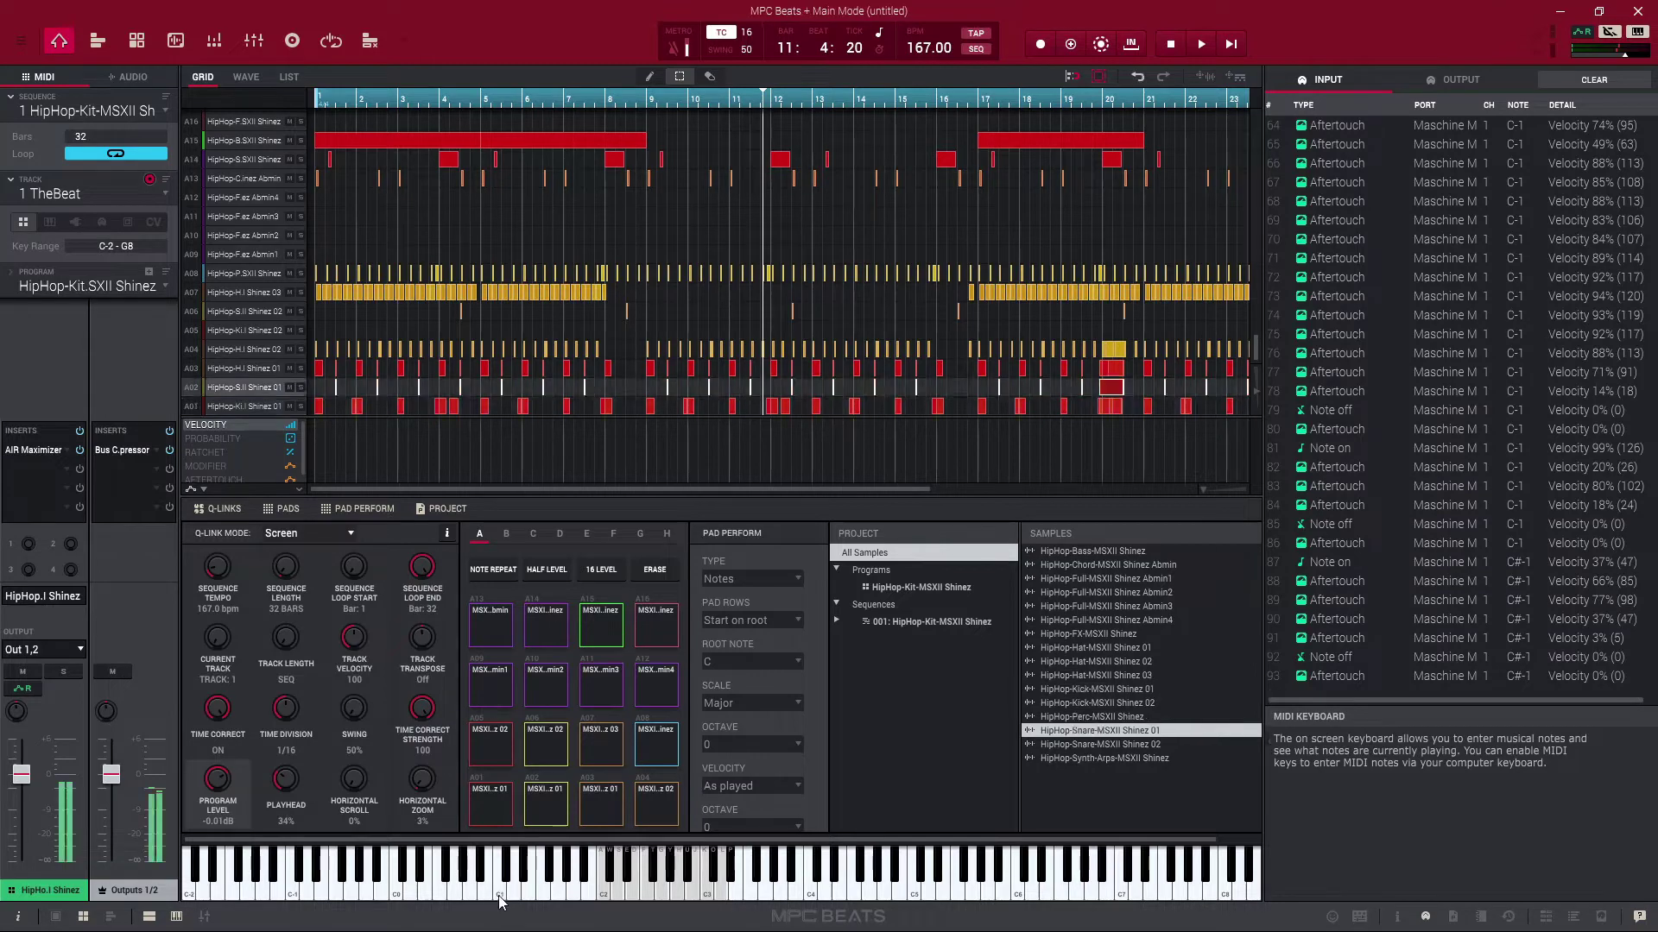
left_click(294, 898)
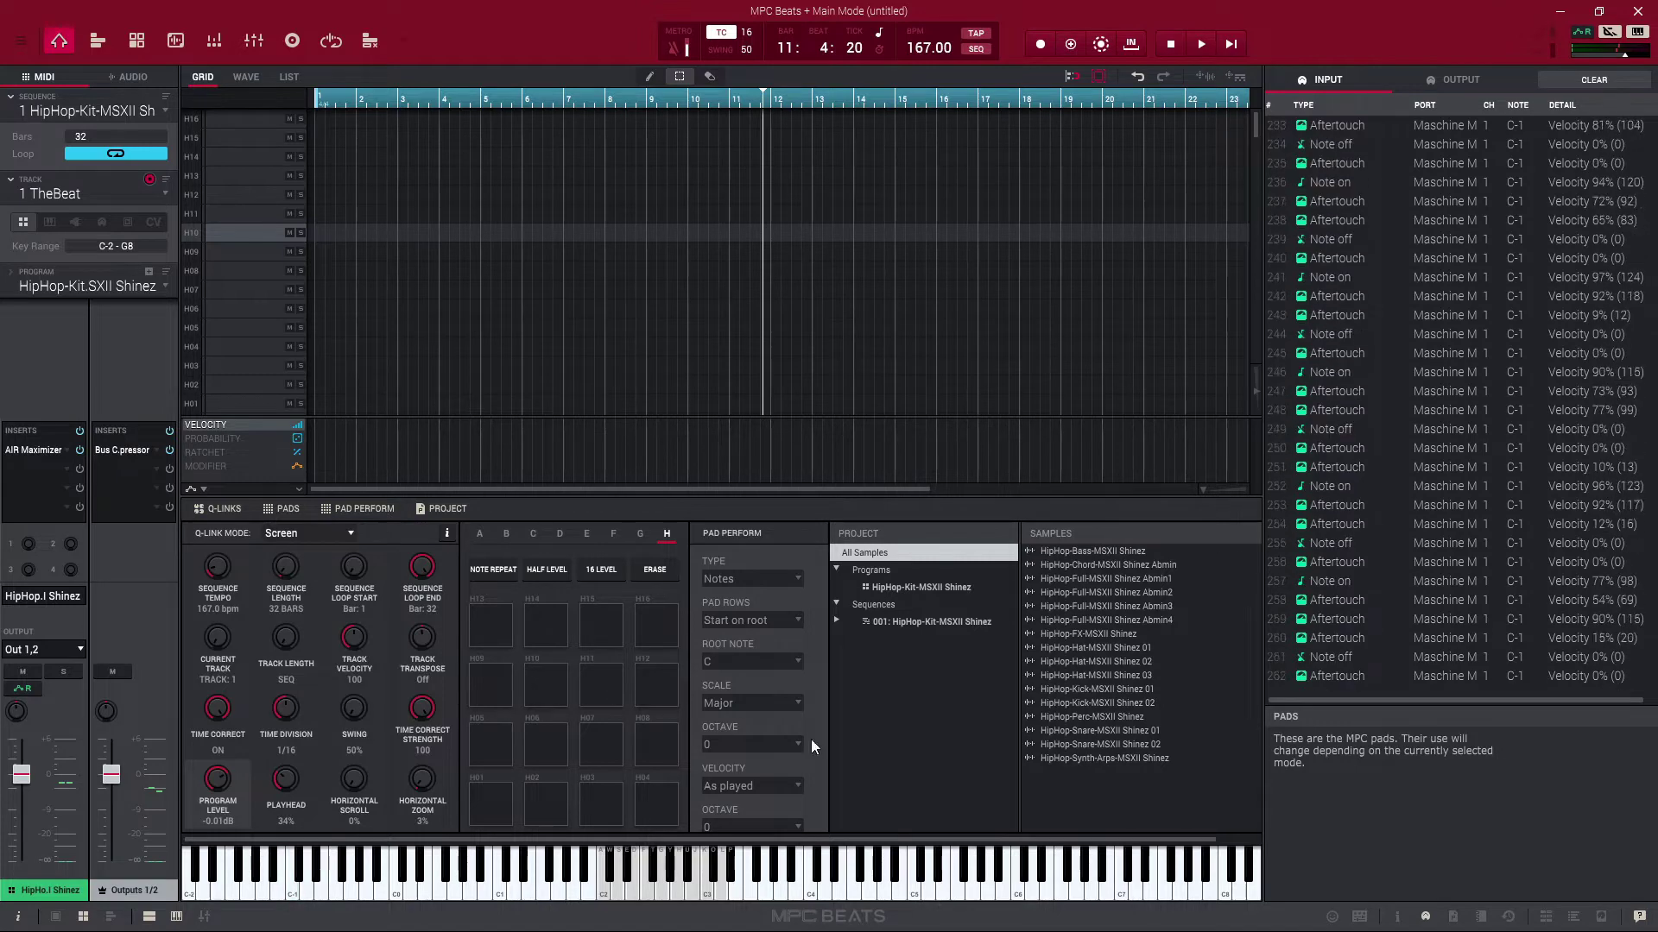
Scroll through the Media Browser's sample library, then list the three installed expansion packs.
left_click(1545, 919)
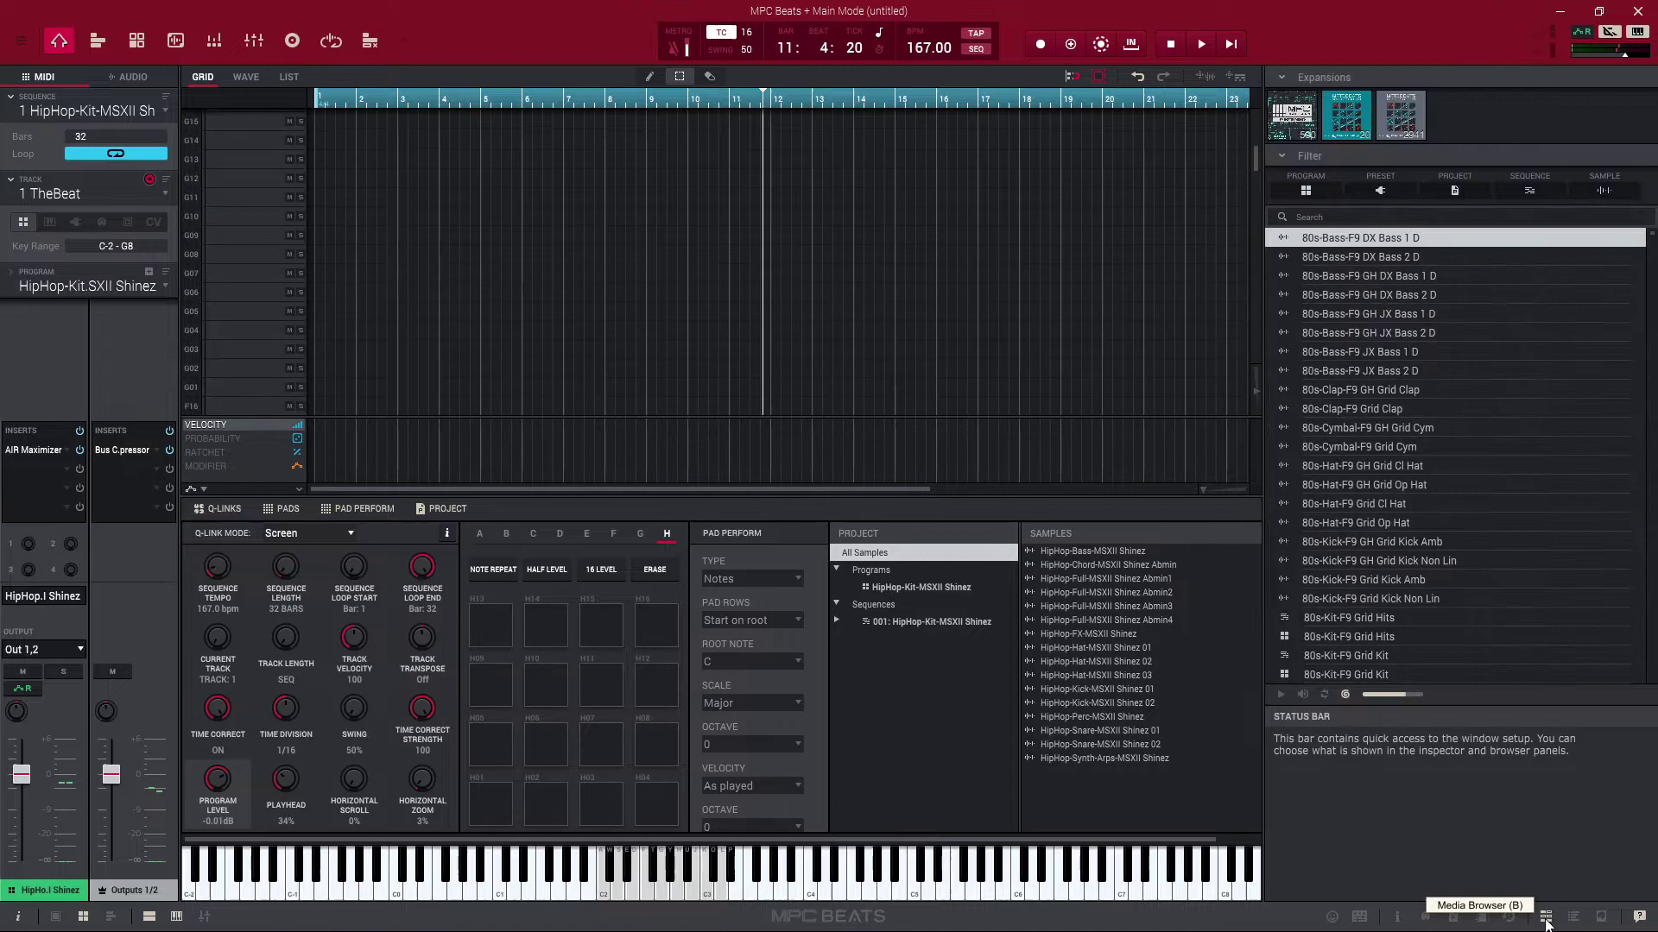
scroll(1409, 401, "down", 15)
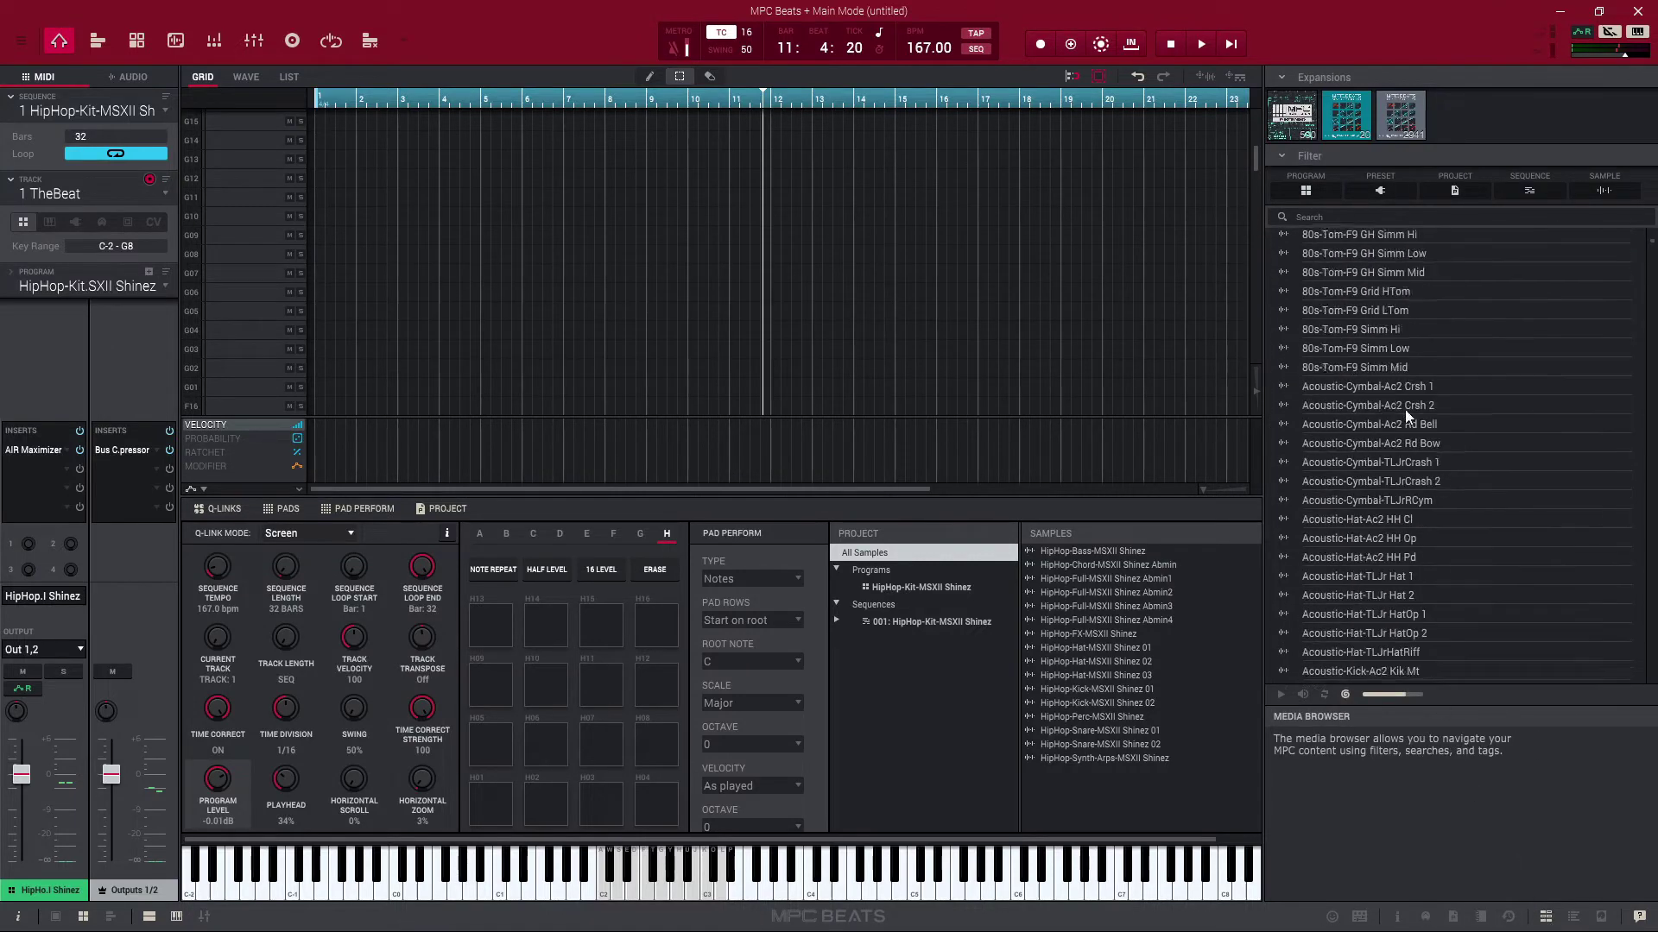
scroll(1401, 423, "up", 10)
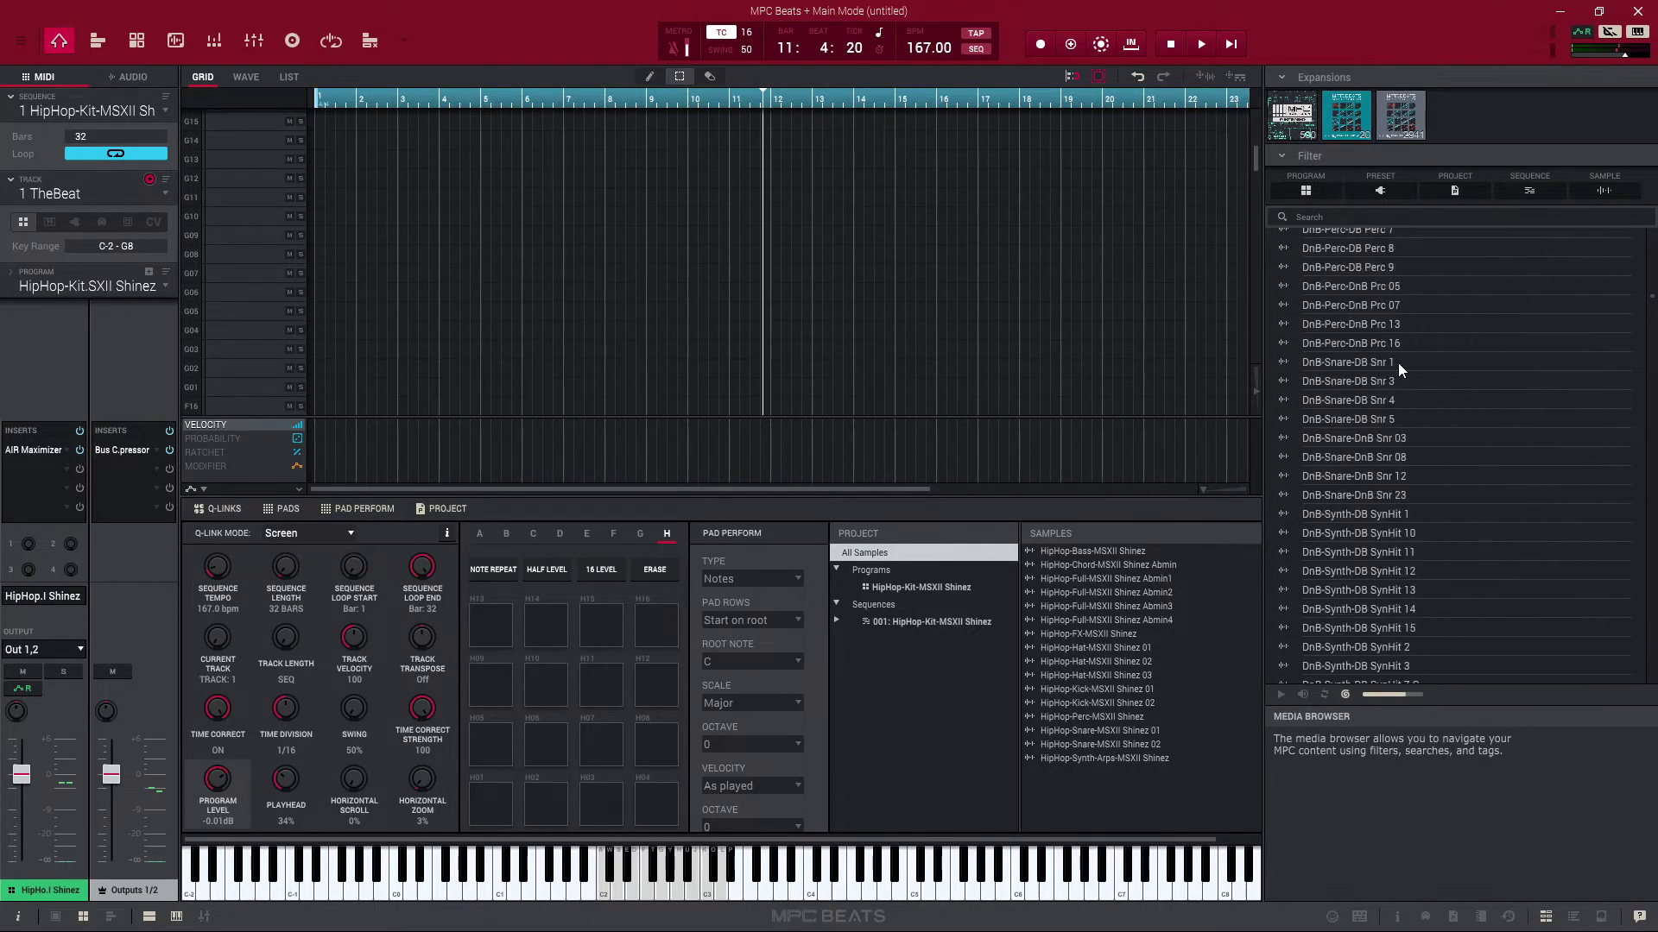
left_click(1573, 916)
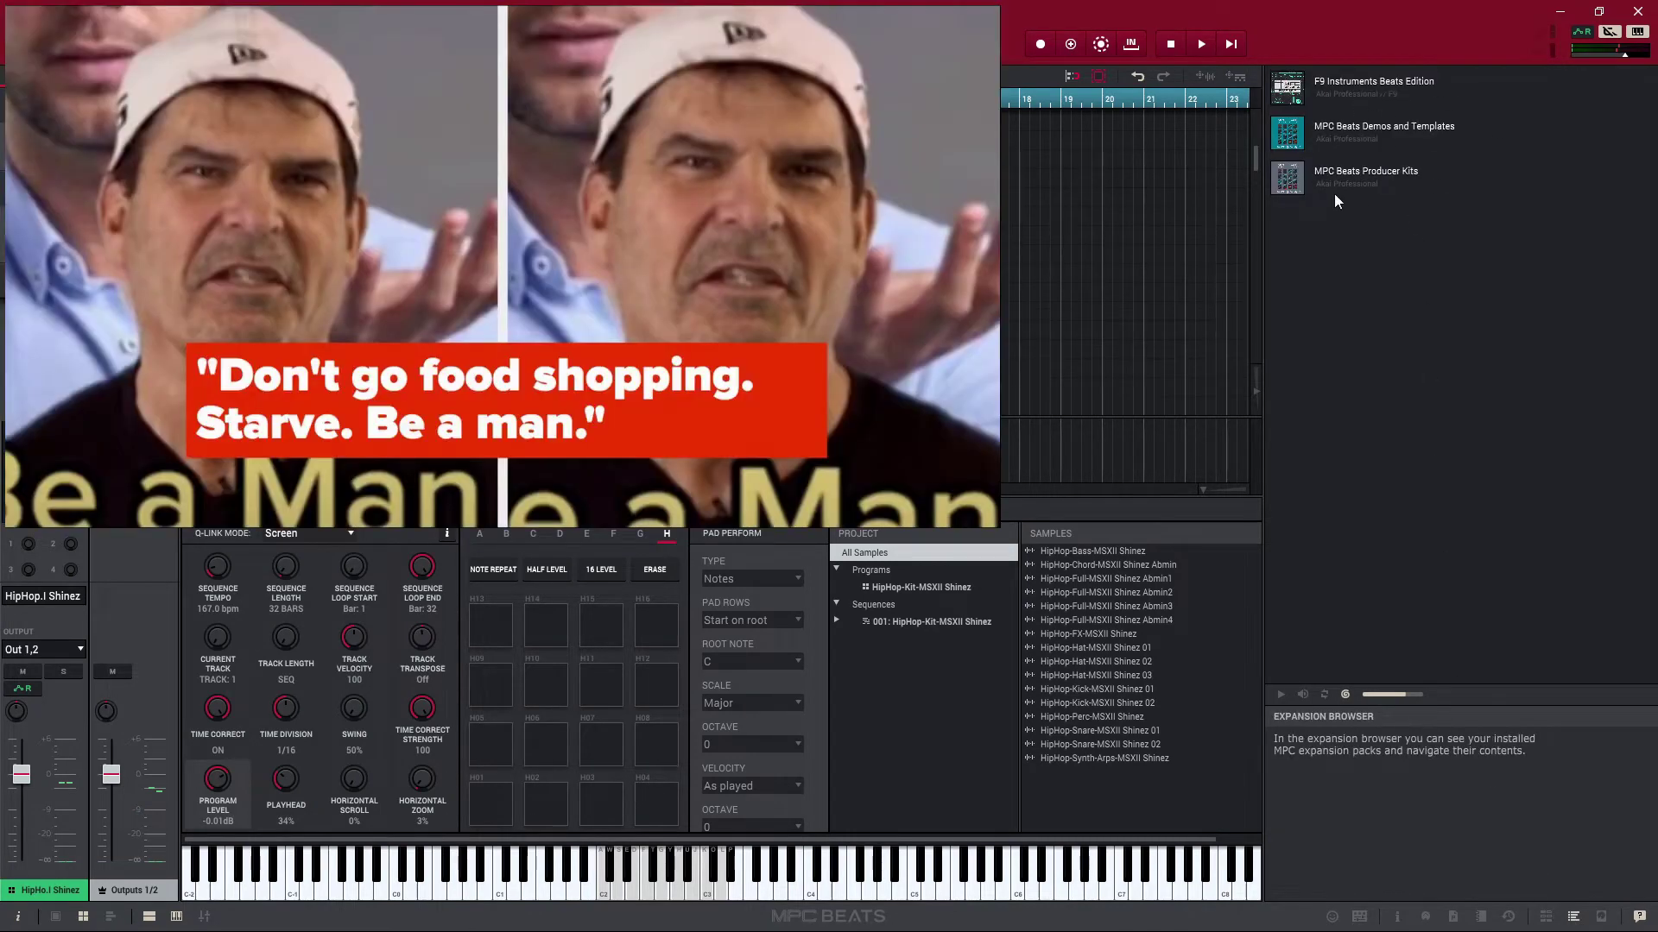
Browse the [Data] drive into ATL Kicks and load DP Beats Kick into the project.
left_click(1603, 917)
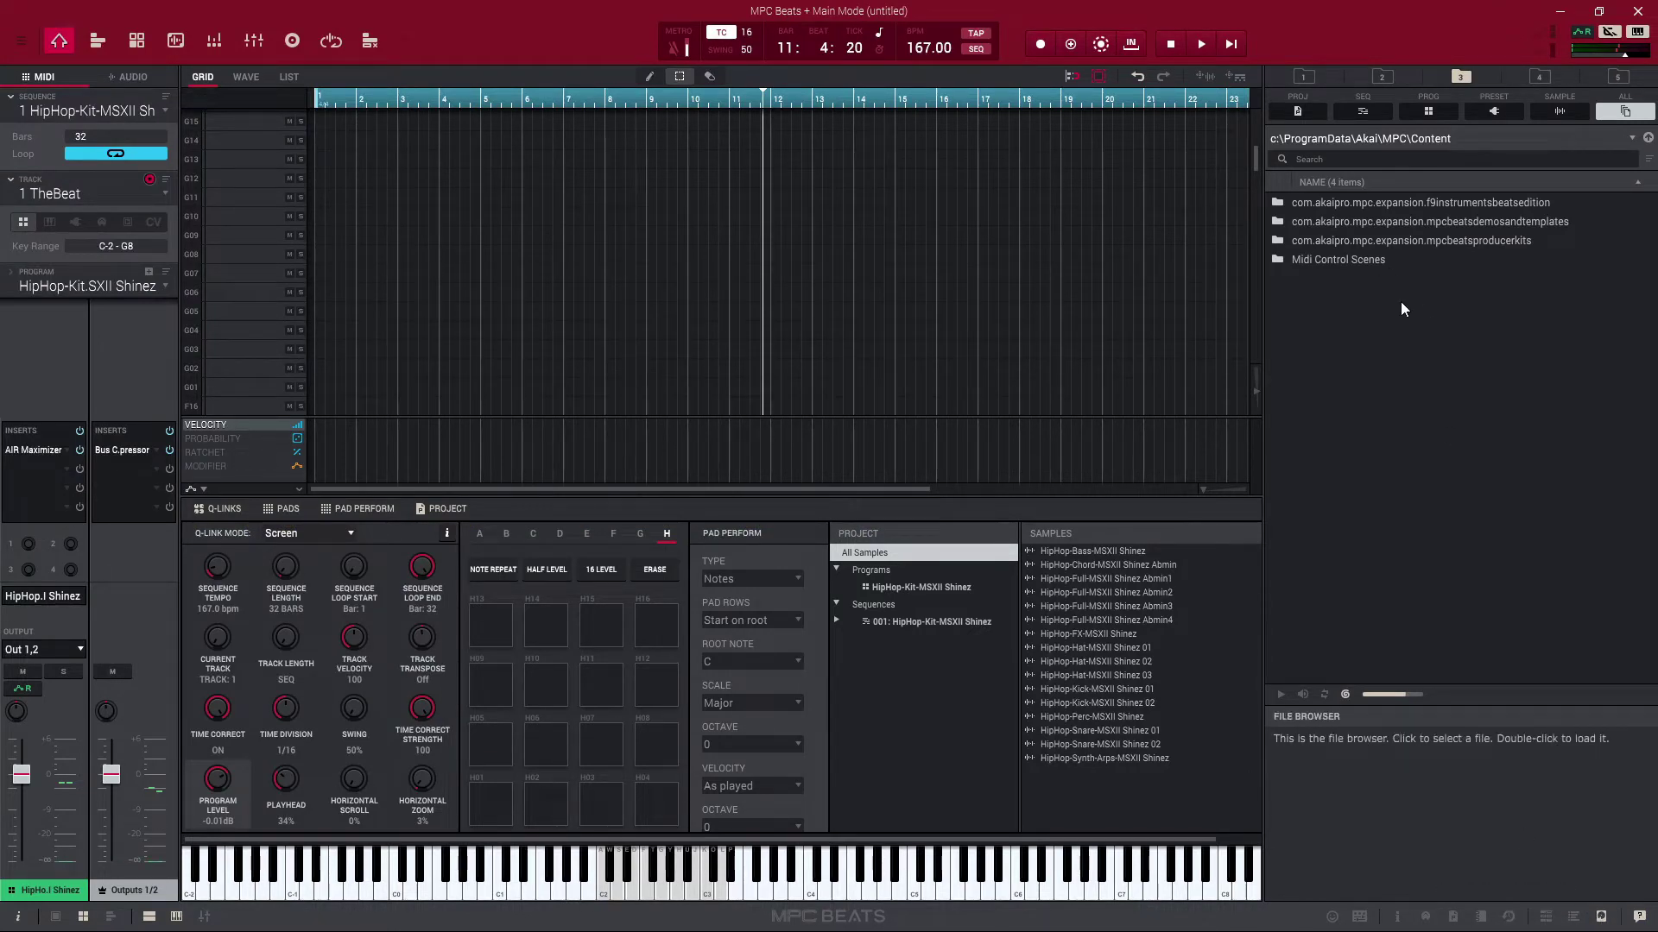
left_click(1544, 77)
left_click(1616, 78)
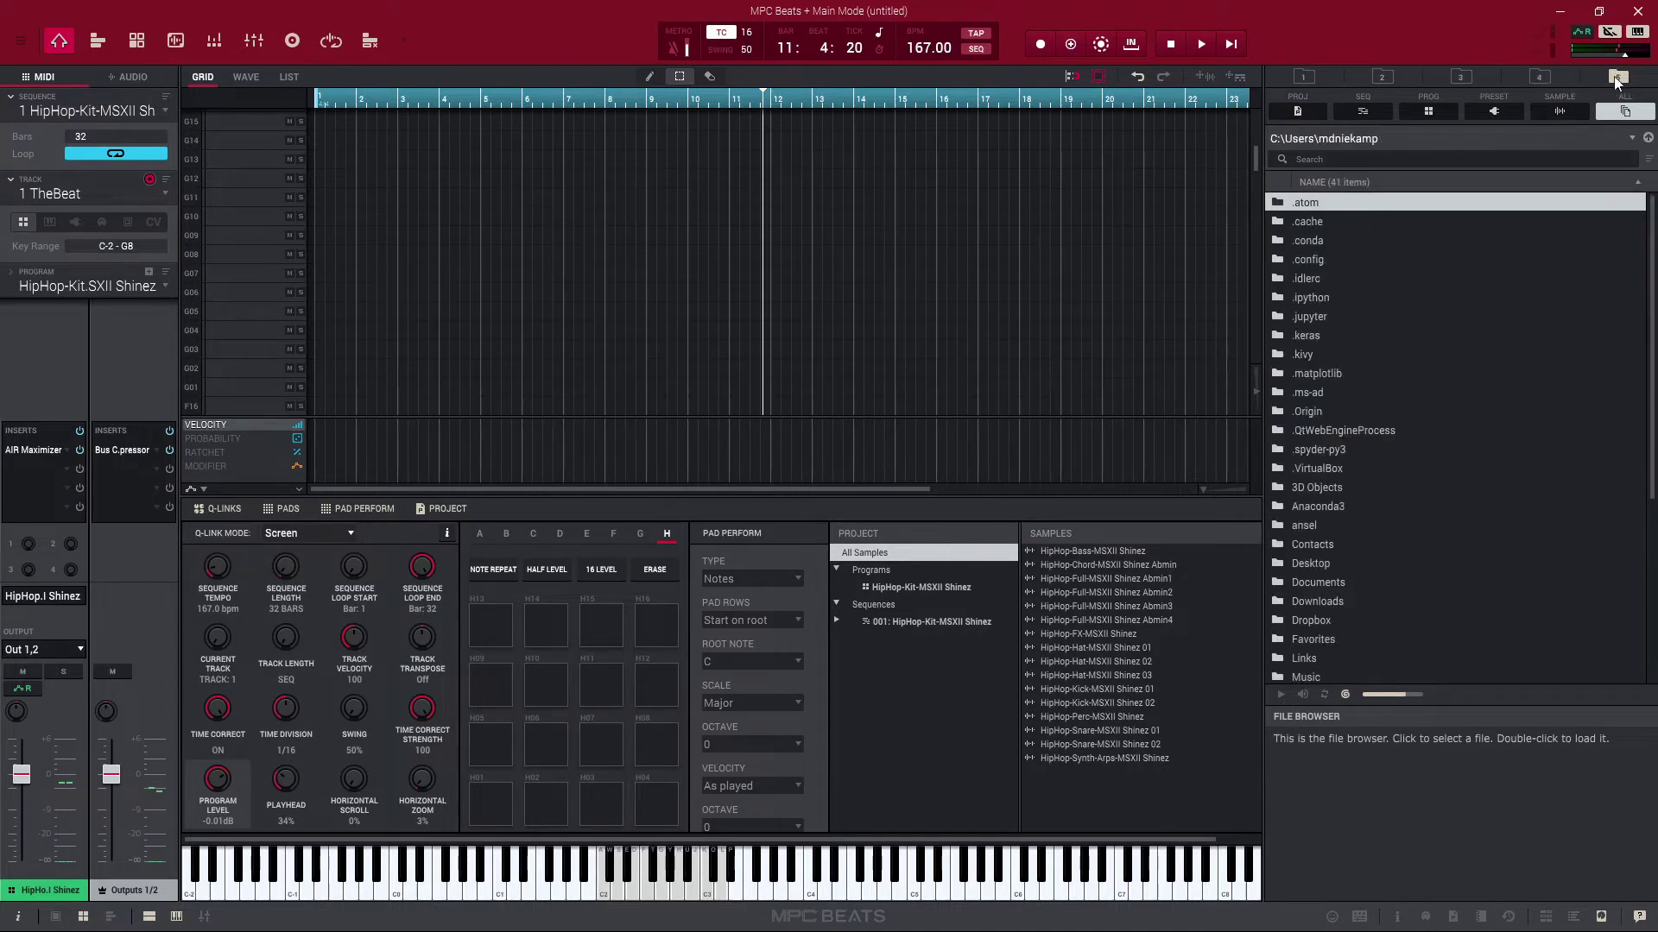
left_click(1381, 79)
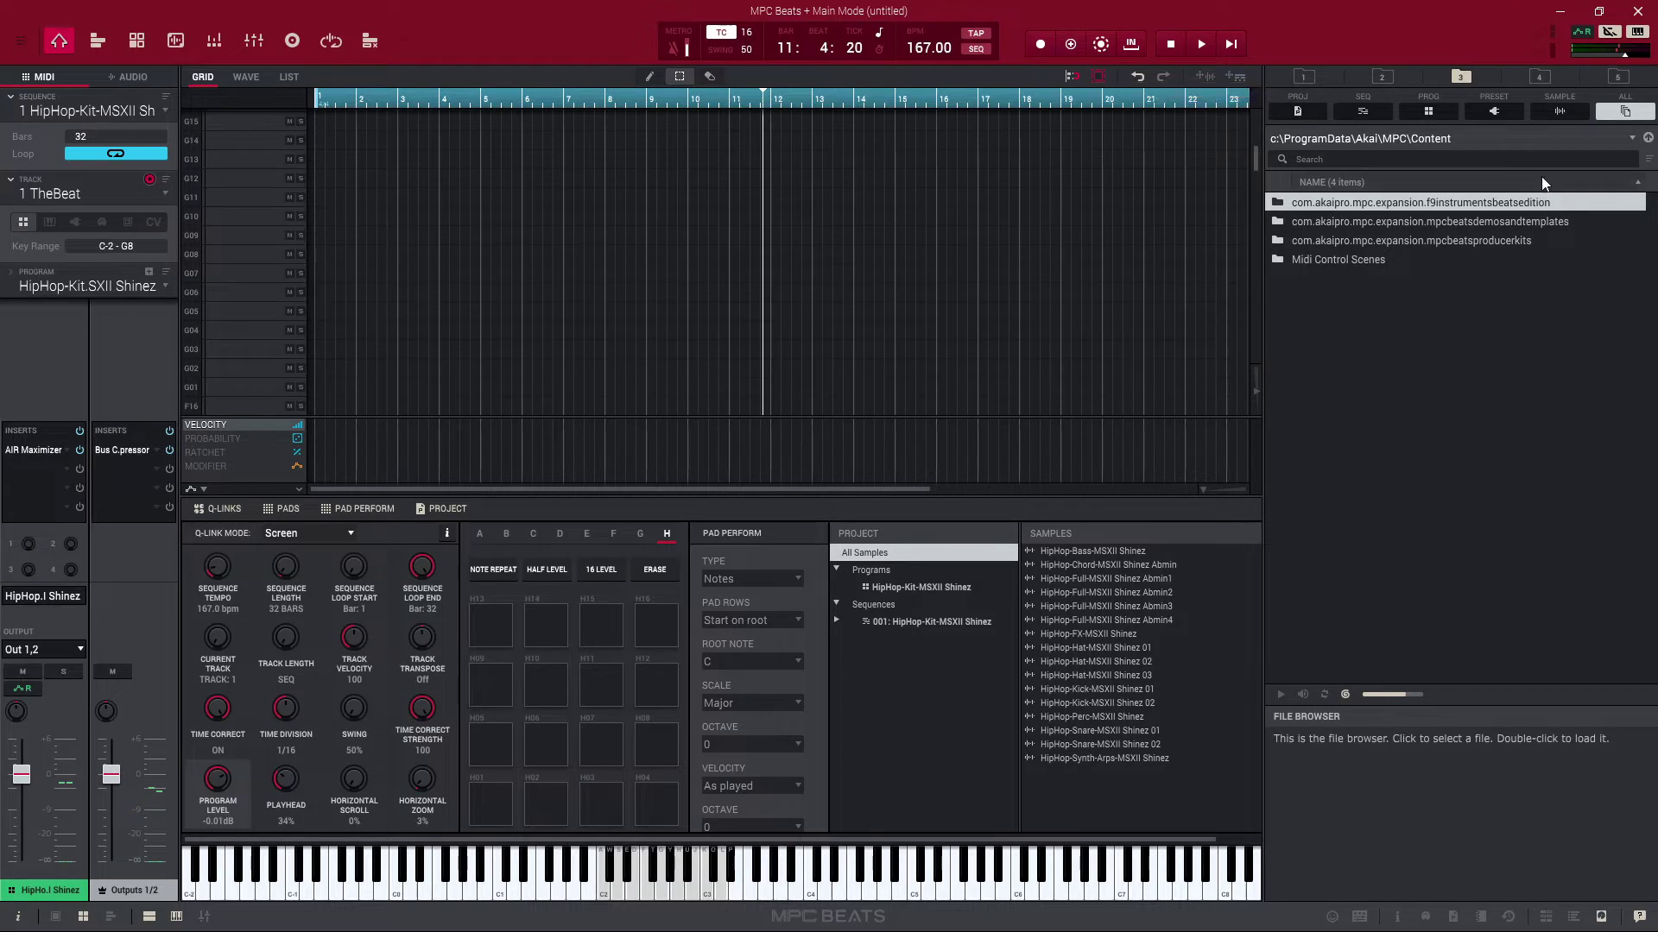
left_click(1608, 141)
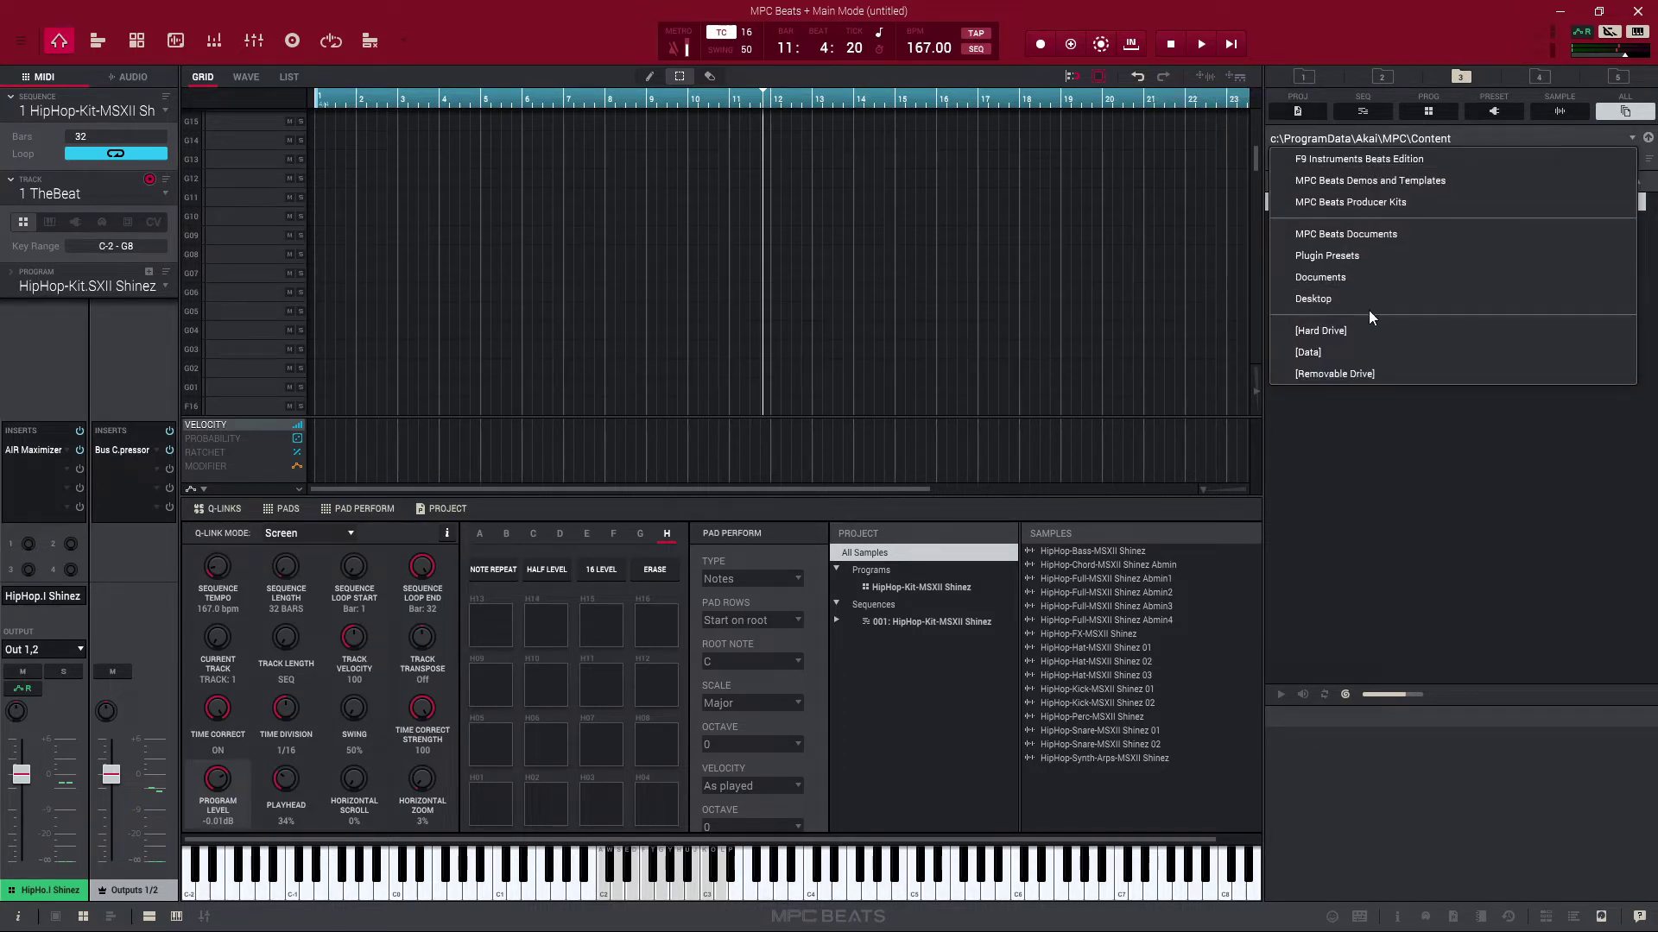
left_click(1349, 353)
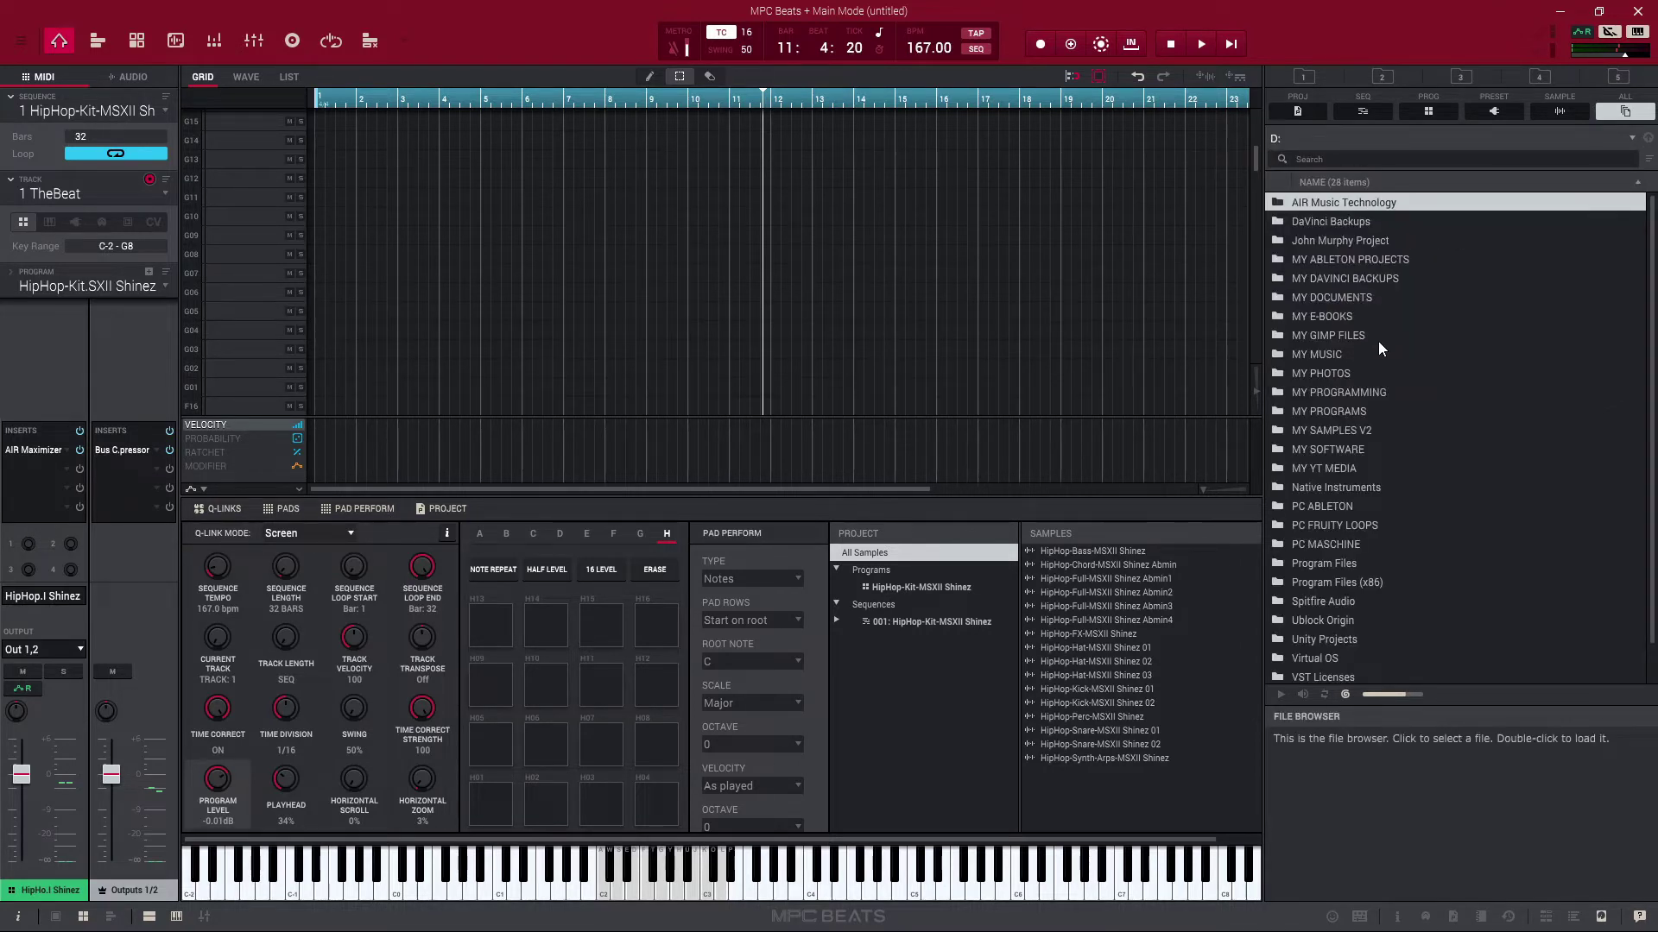
double_click(1332, 205)
double_click(1331, 205)
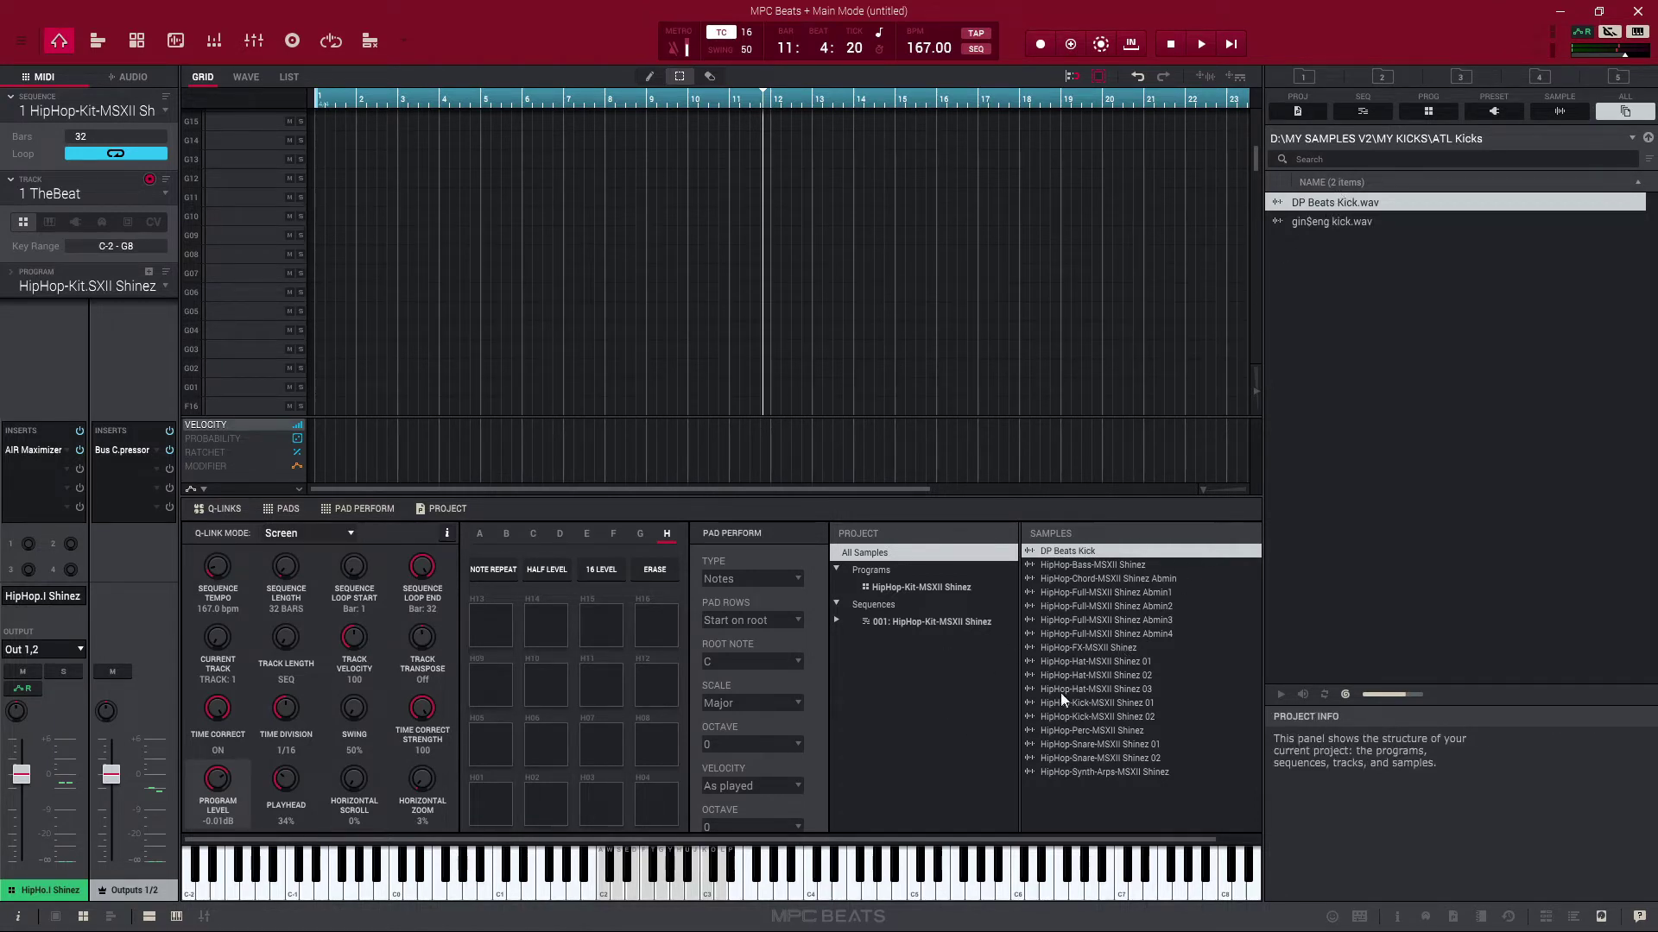
Drag DP Beats Kick from the project's sample list onto pad H10 and play it.
left_click(873, 570)
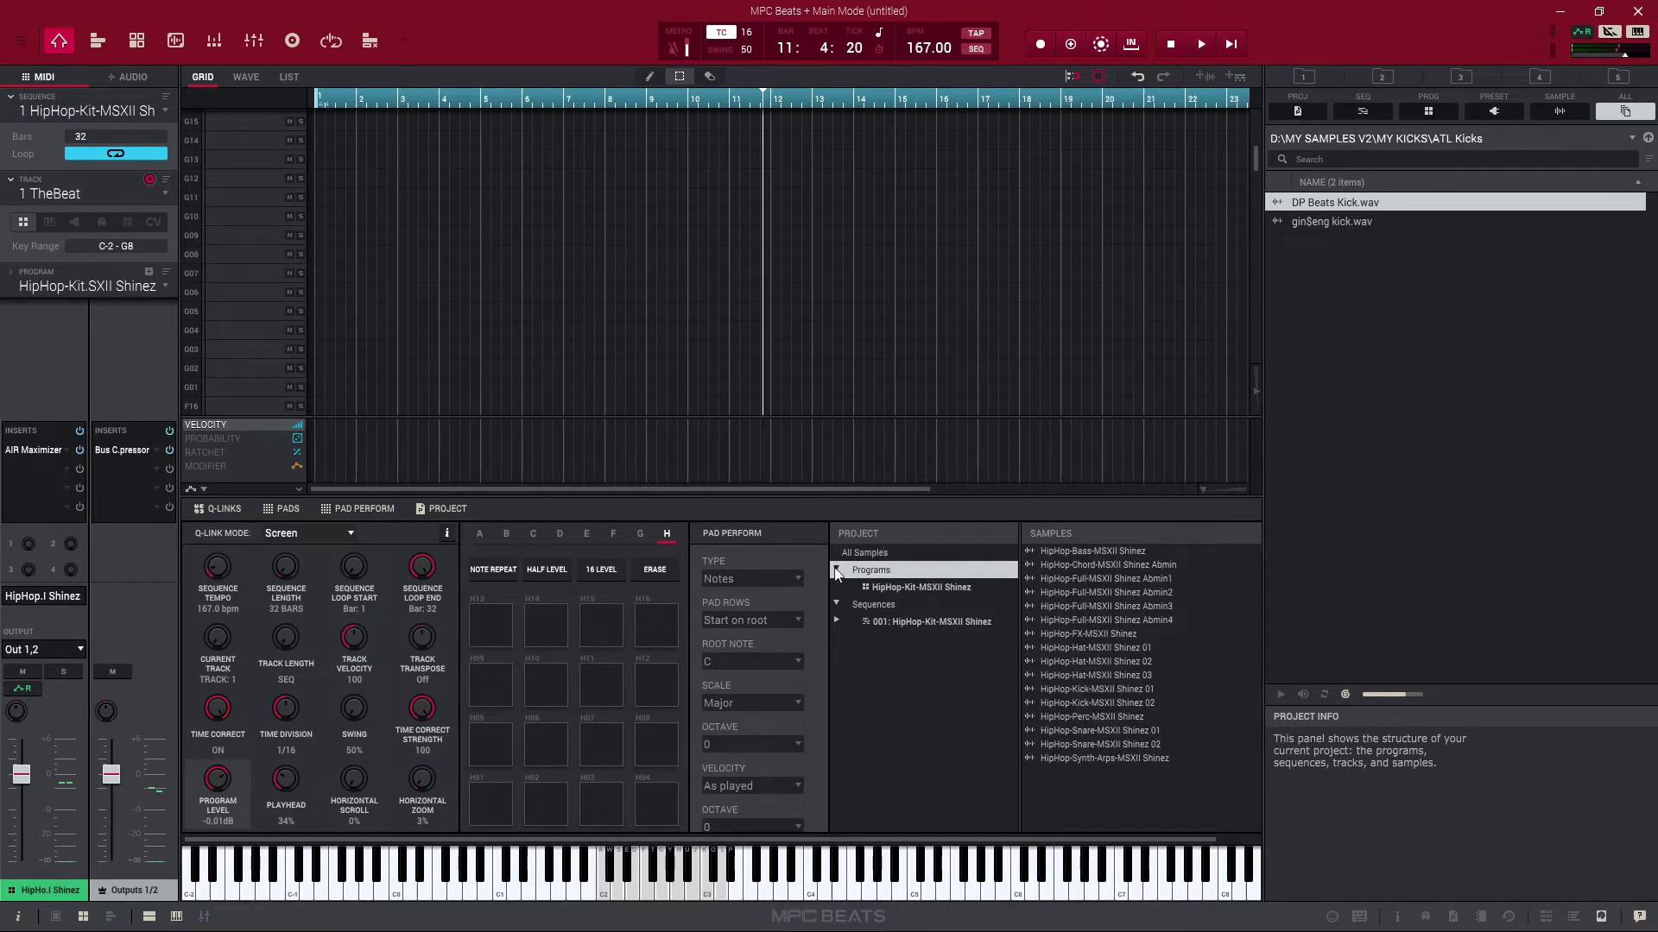
left_click(869, 608)
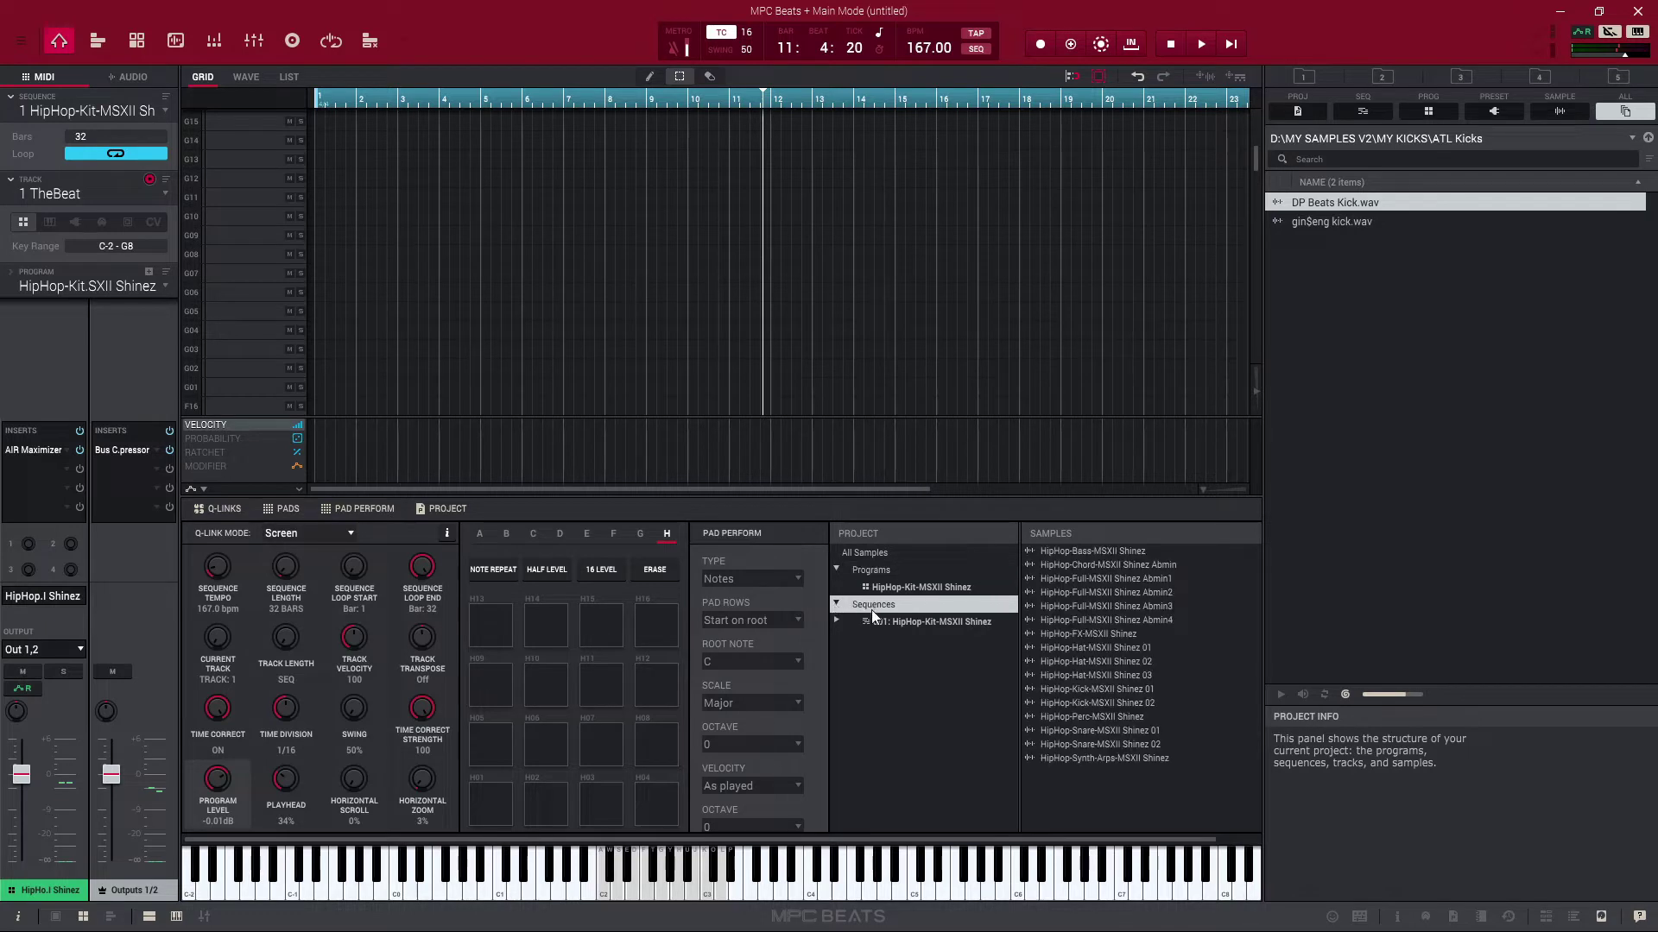
left_click(895, 624)
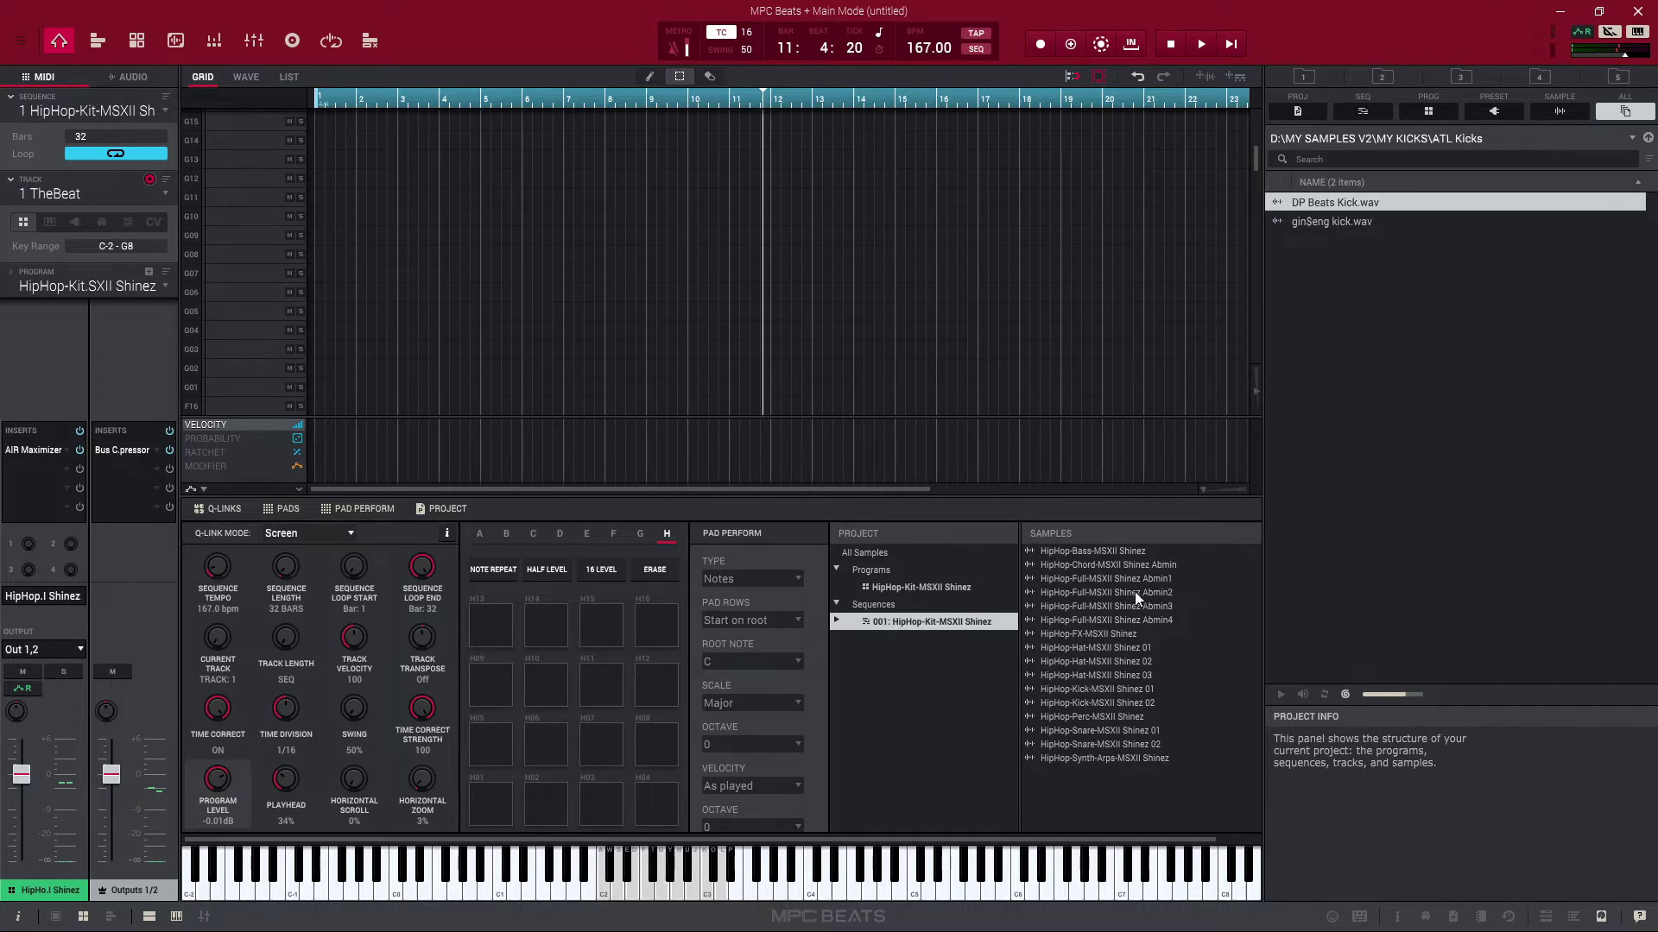
left_click(861, 554)
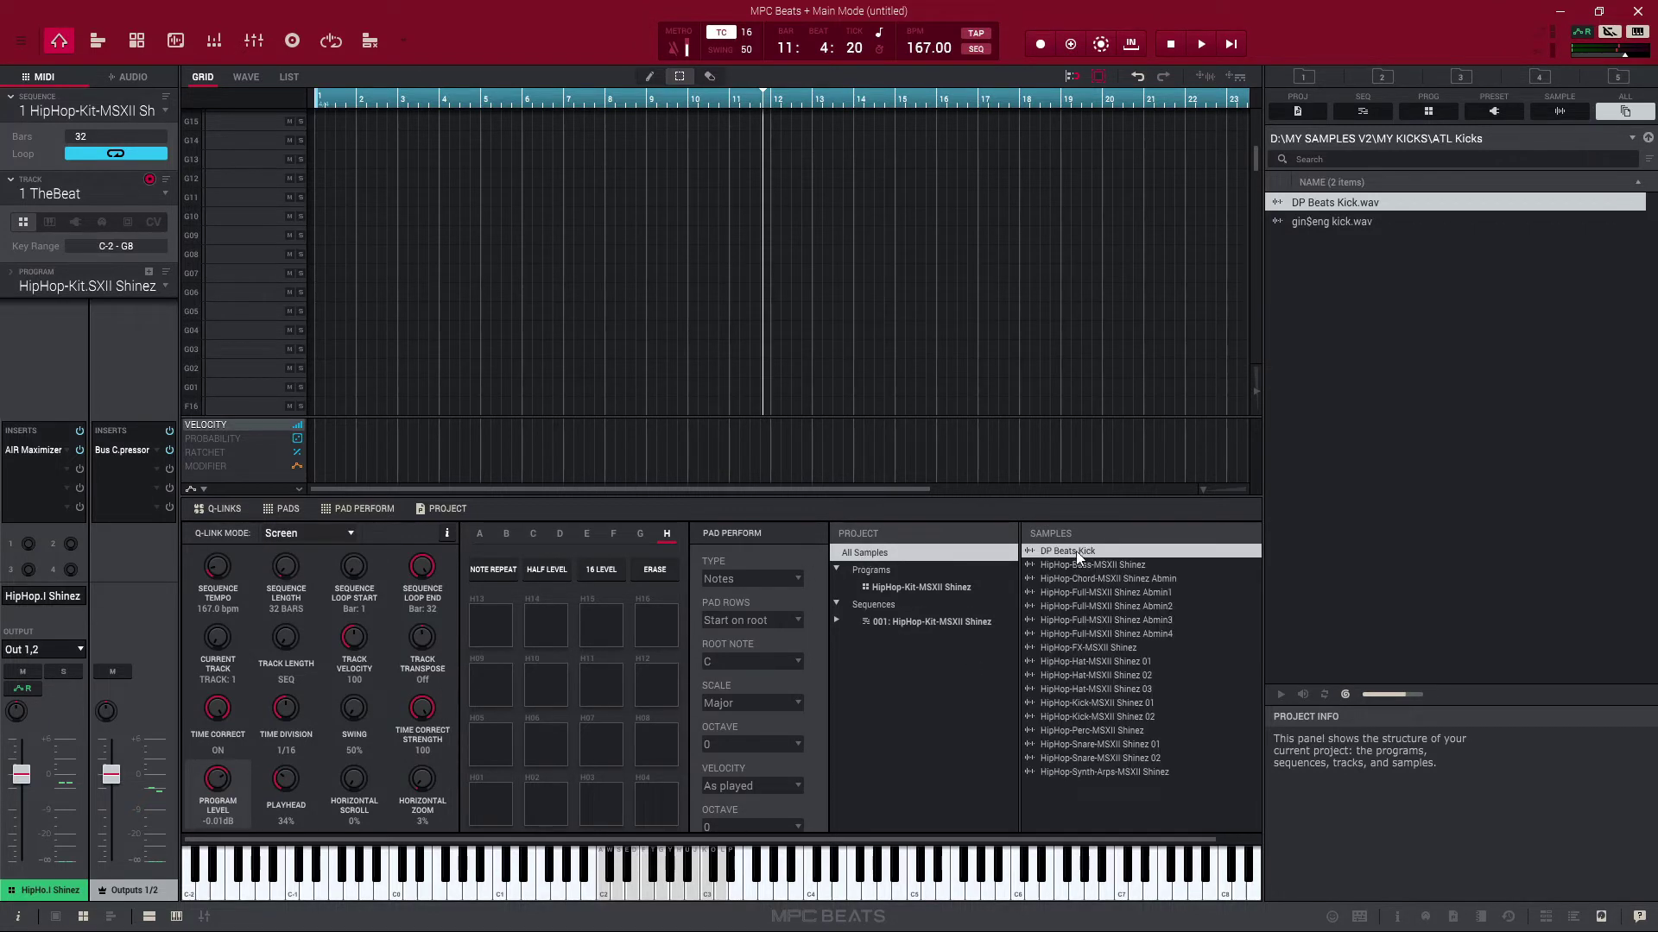
left_click_drag(1076, 551, 553, 688)
left_click(553, 688)
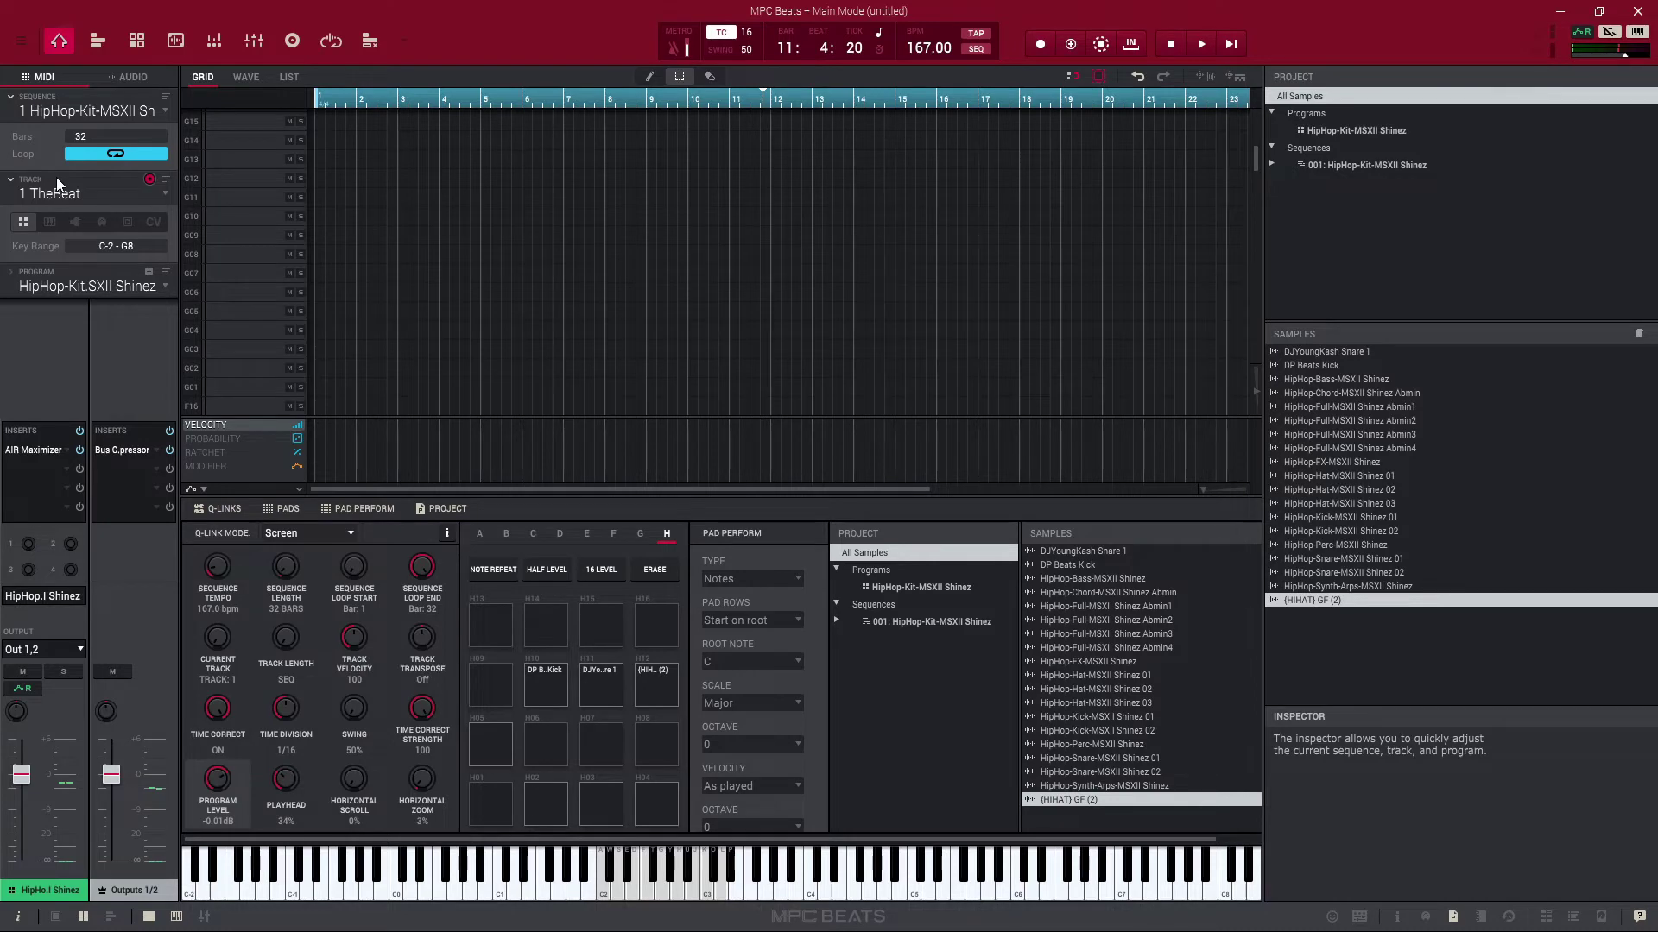
left_click(101, 246)
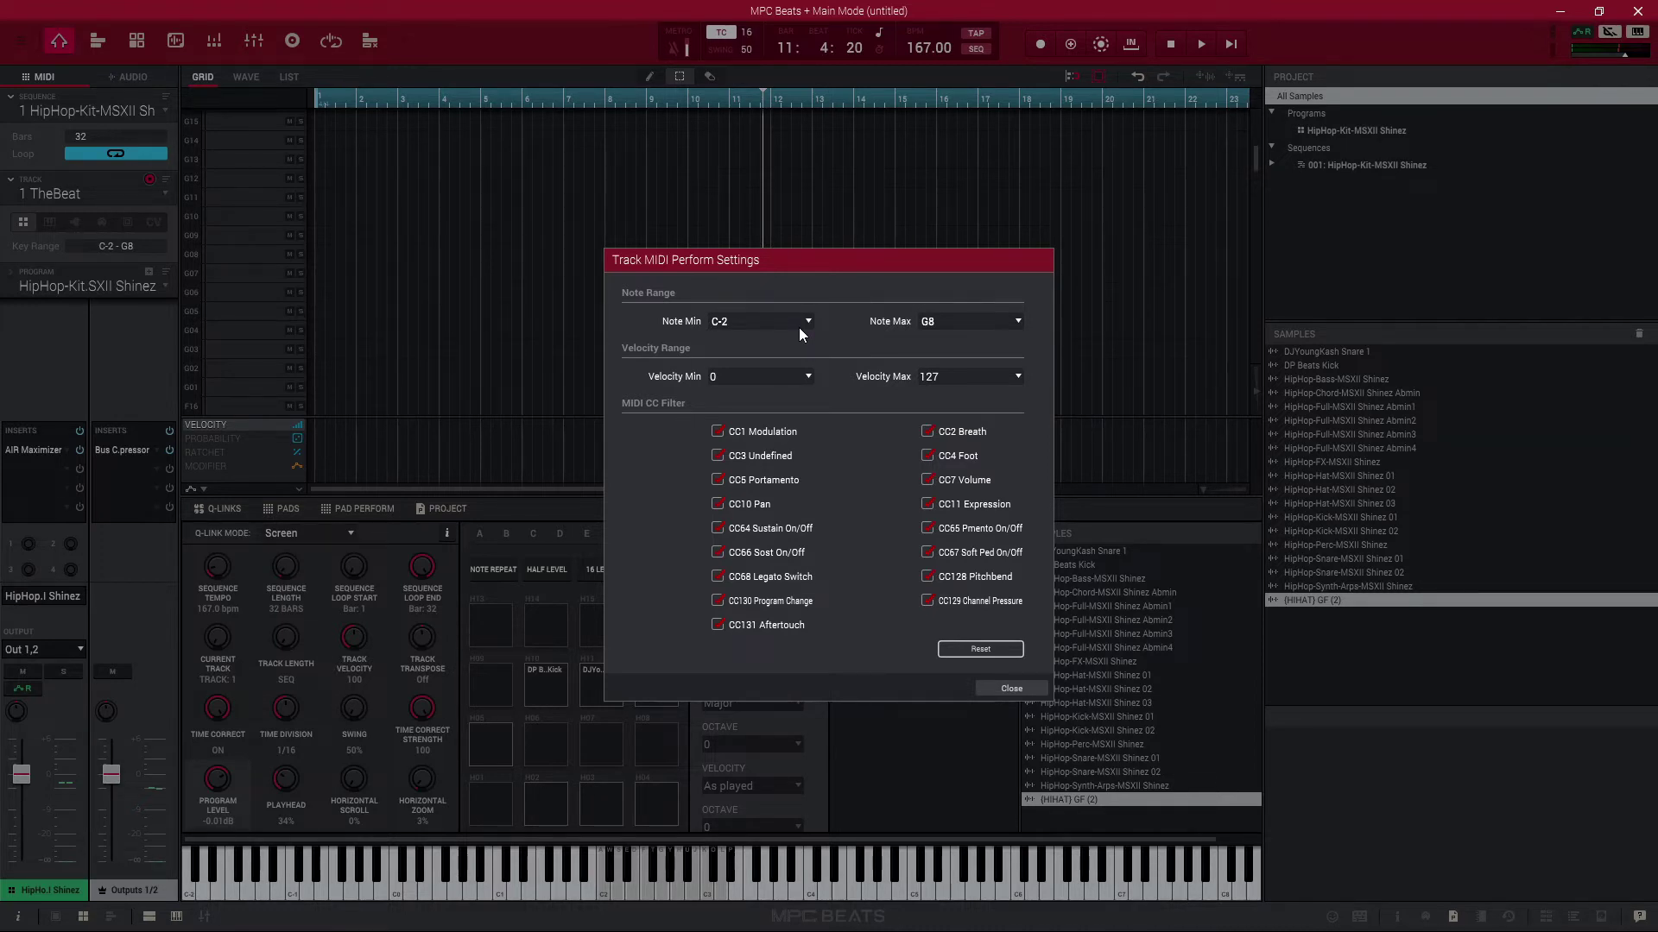
Close the MIDI perform settings dialog to return to the 32-bar HipHop sequence grid.
left_click(1009, 688)
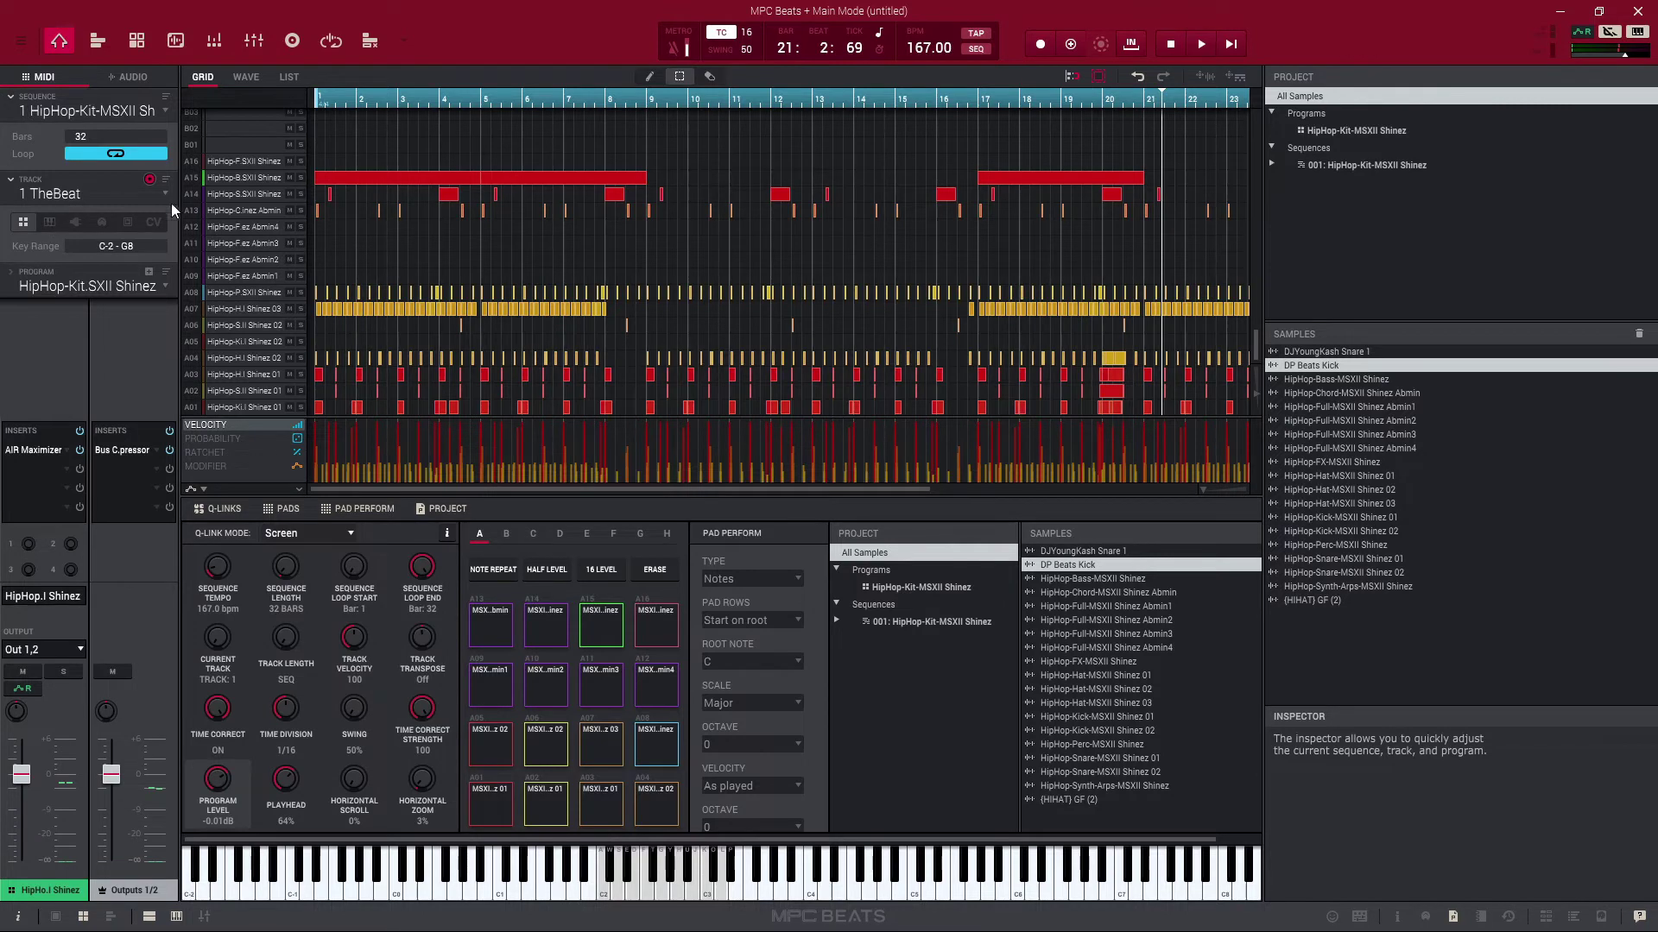
Reassign the HipHop-Kit-MSXII Shinez program during playback, then switch the sequence to empty track 2.
left_click(76, 286)
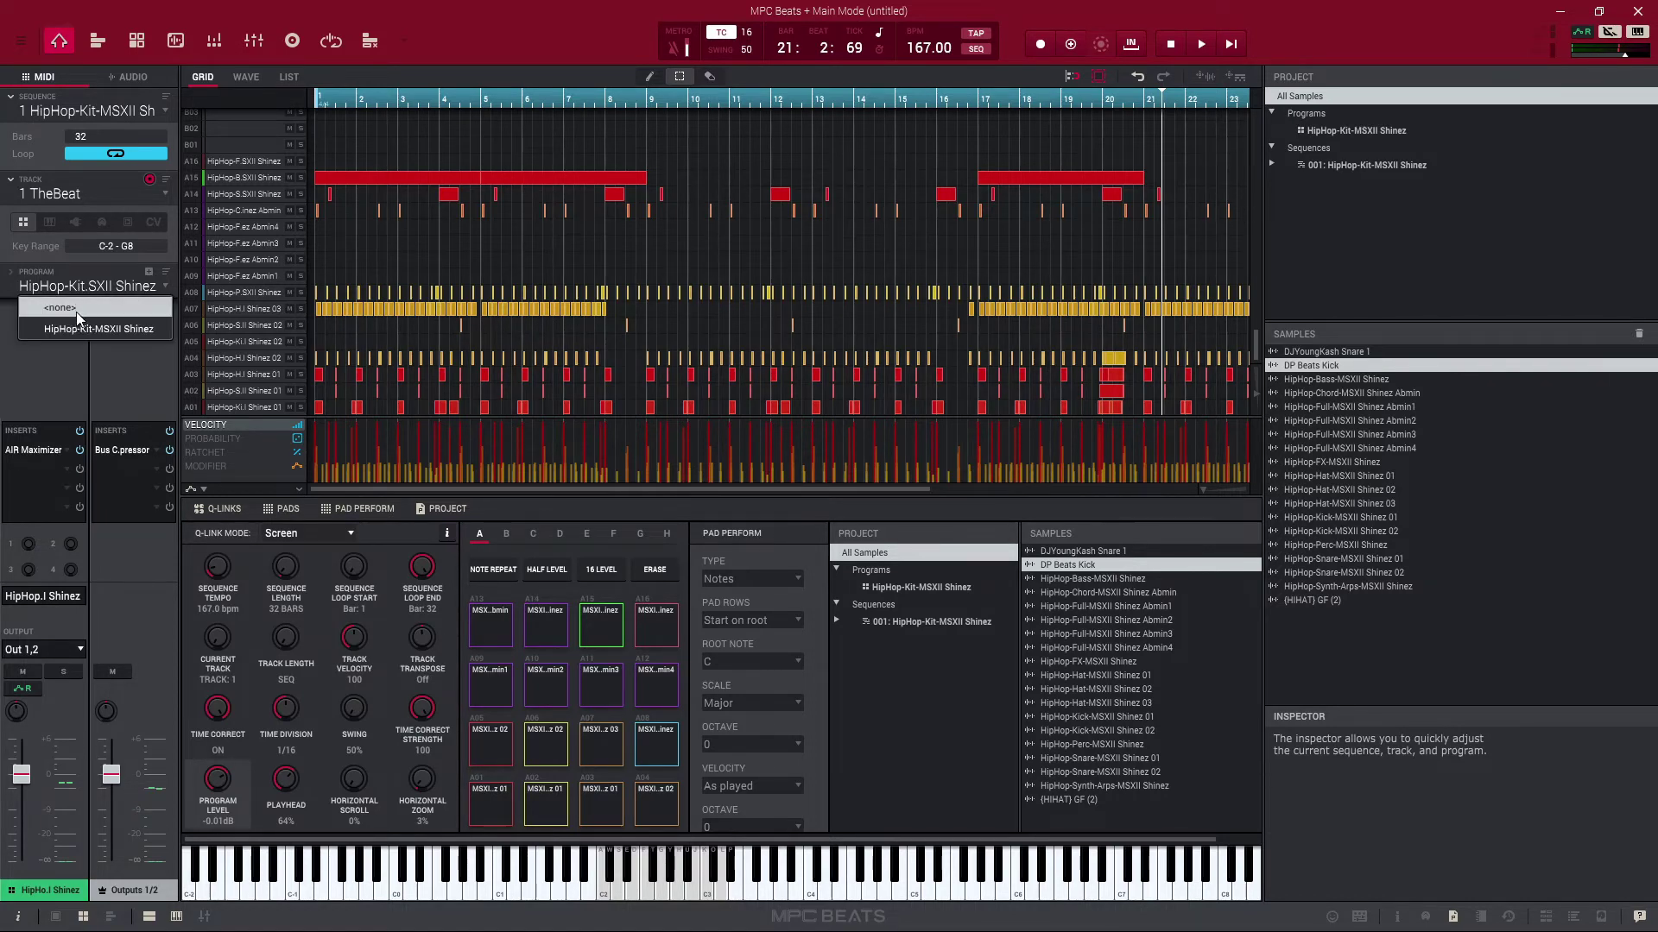
left_click(76, 312)
key("space")
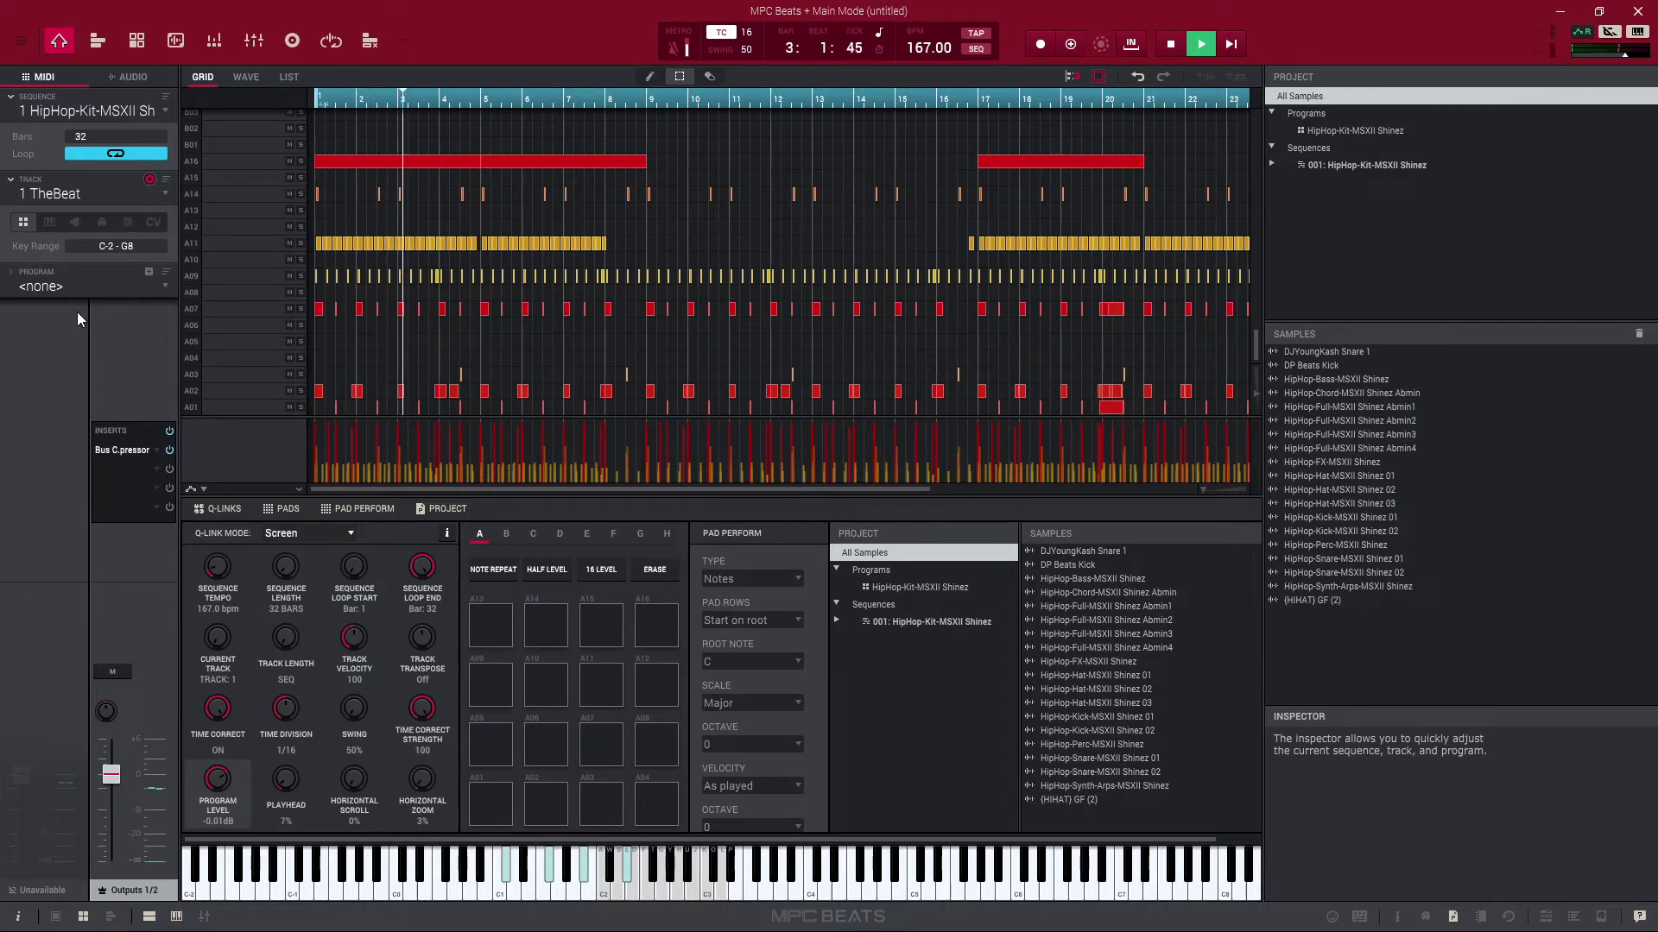
left_click(87, 289)
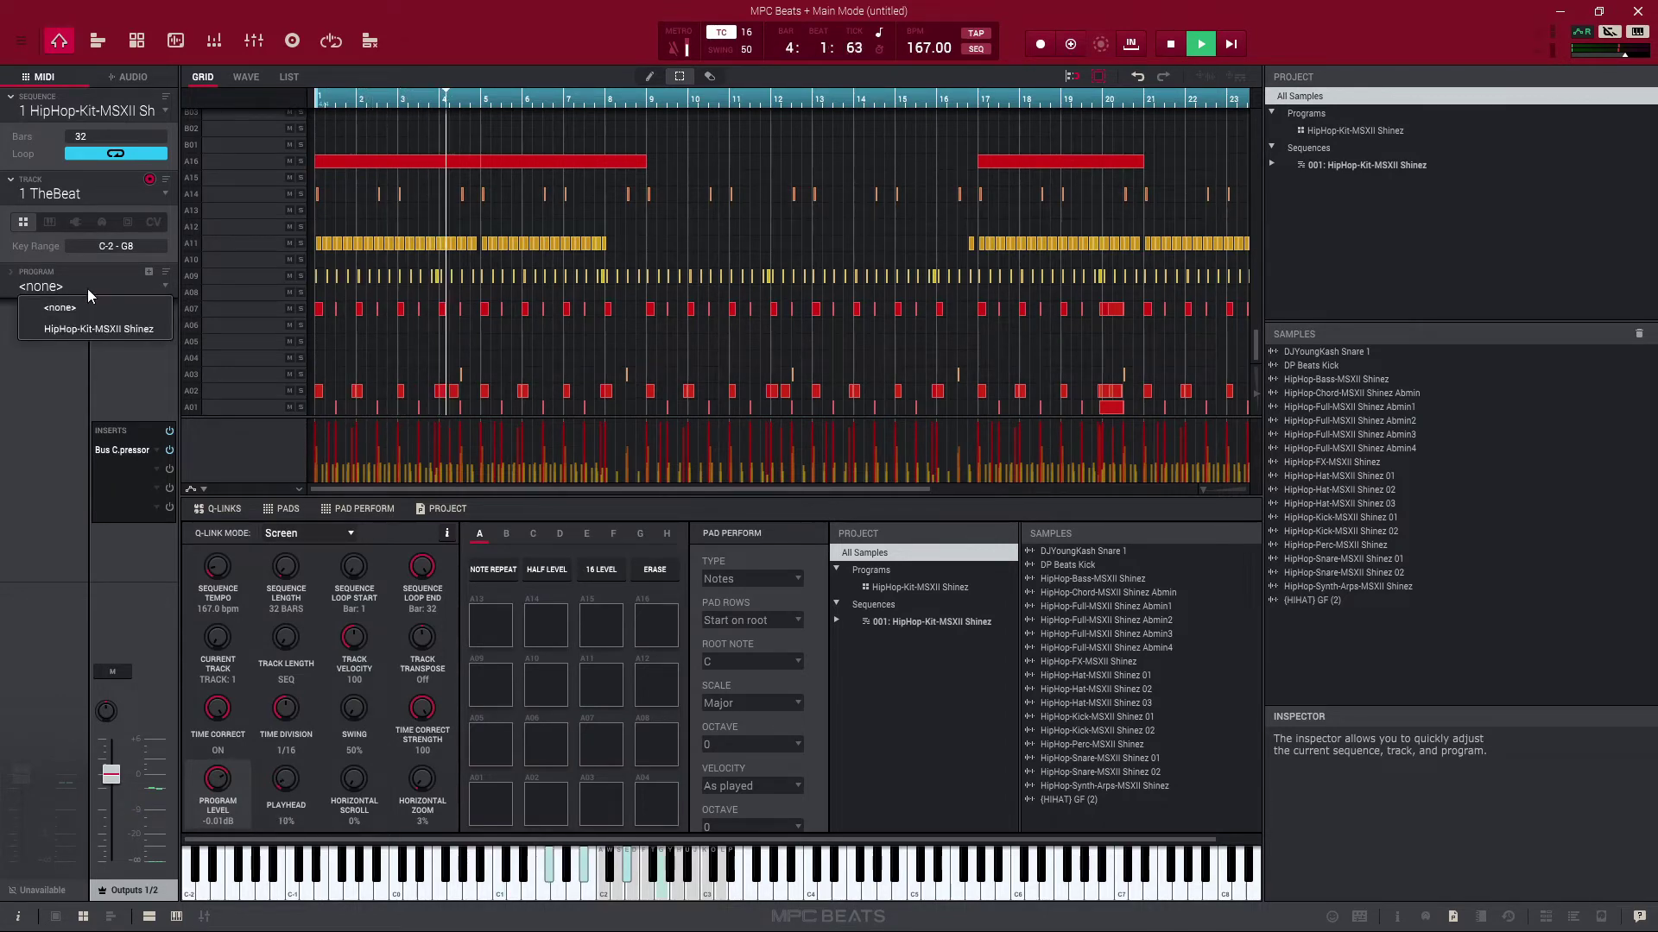
left_click(79, 332)
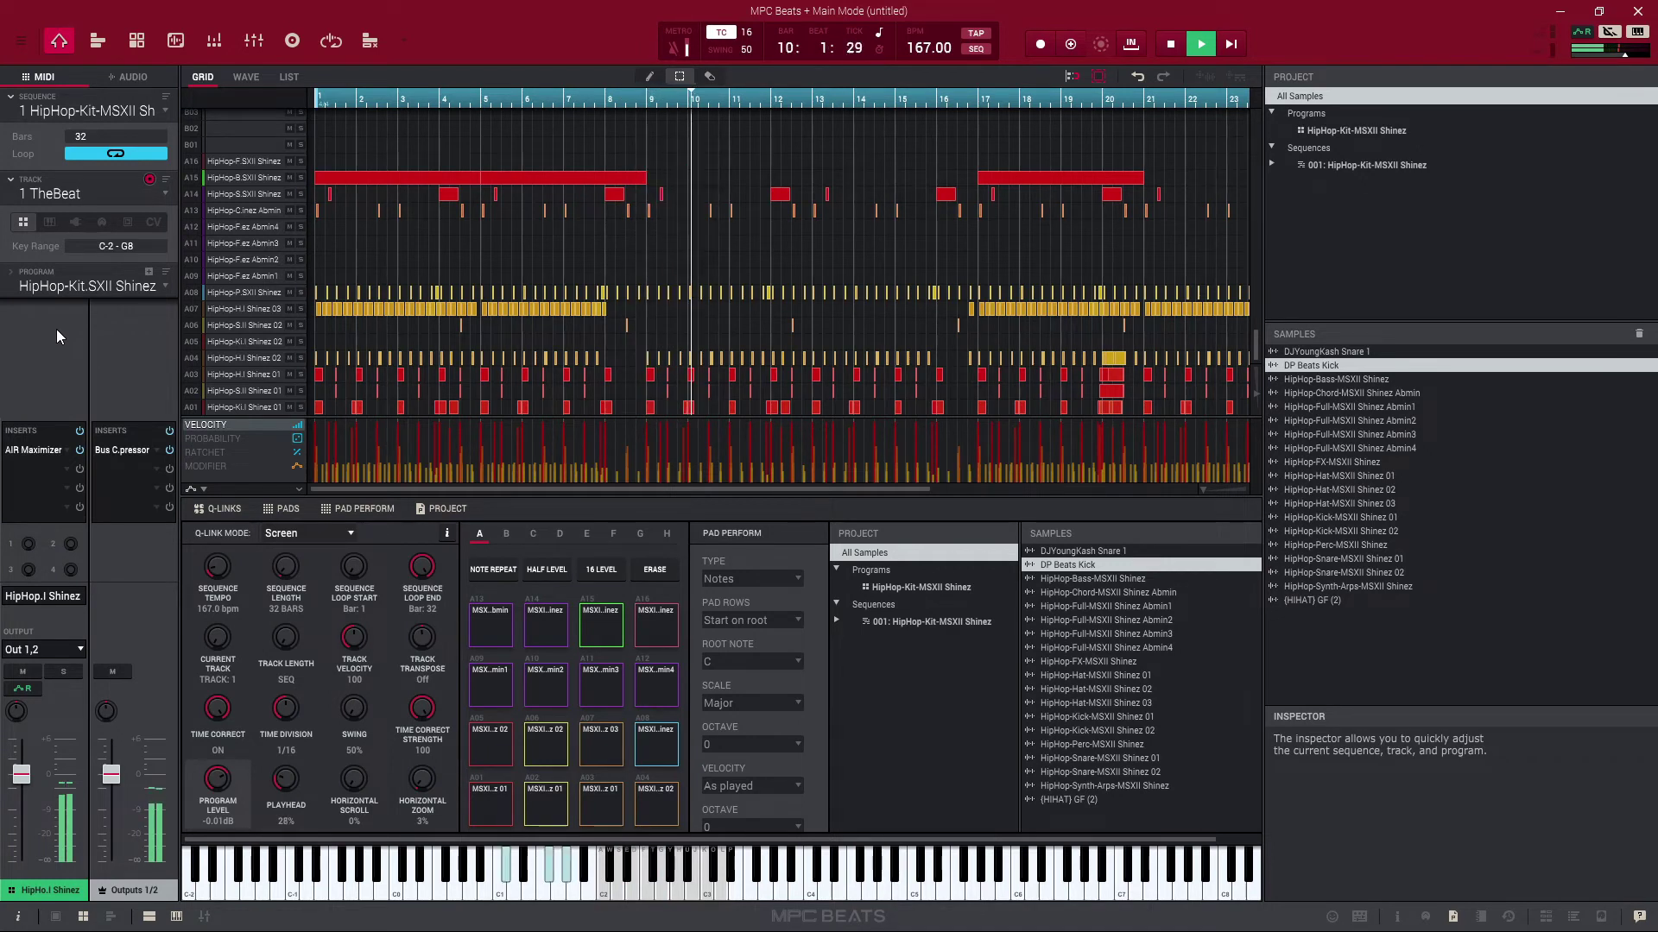
left_click(89, 195)
left_click(87, 229)
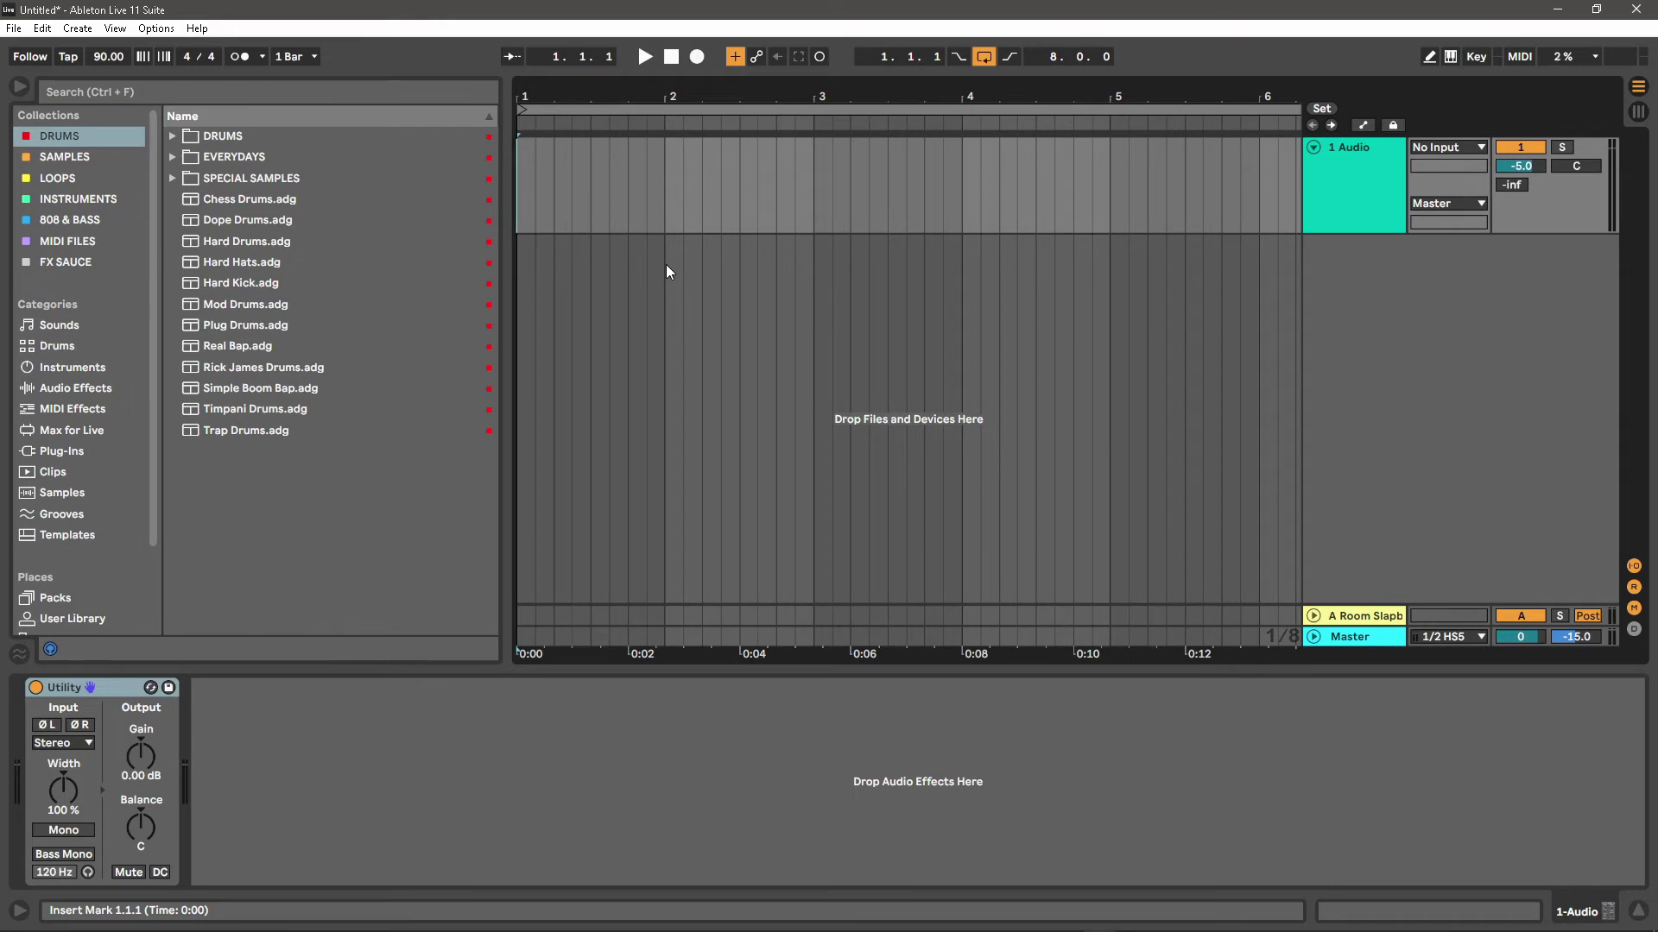
Insert the MPC Beats64 VST from the Plug-Ins browser onto a new track.
left_click(52, 455)
left_click(188, 92)
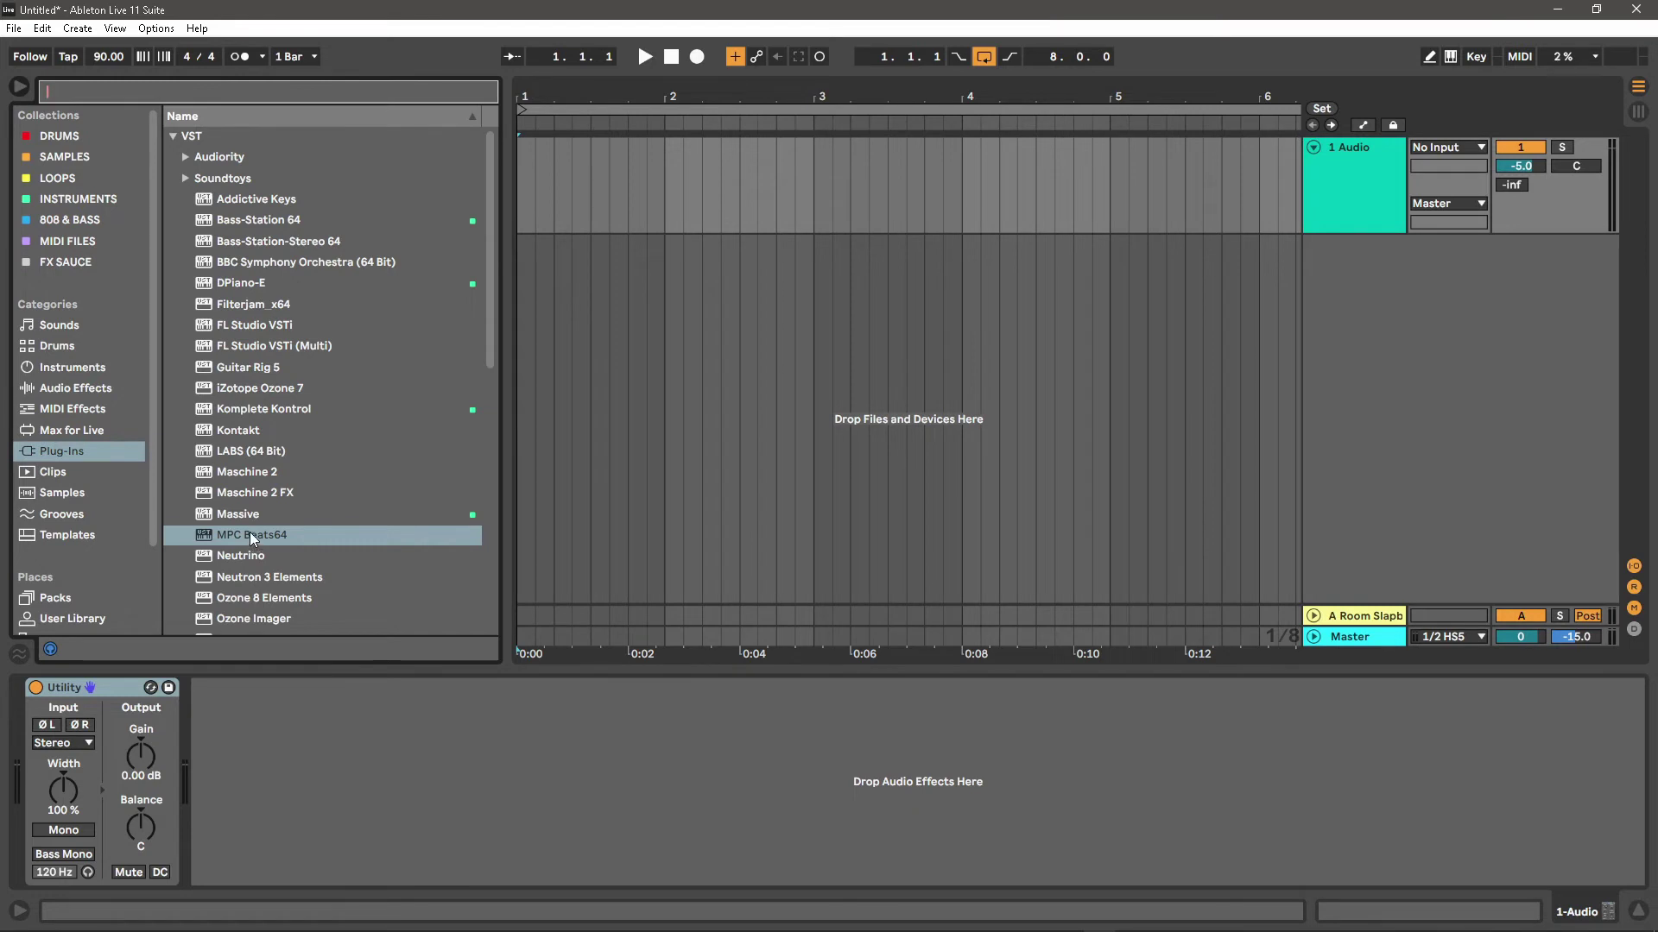
double_click(216, 537)
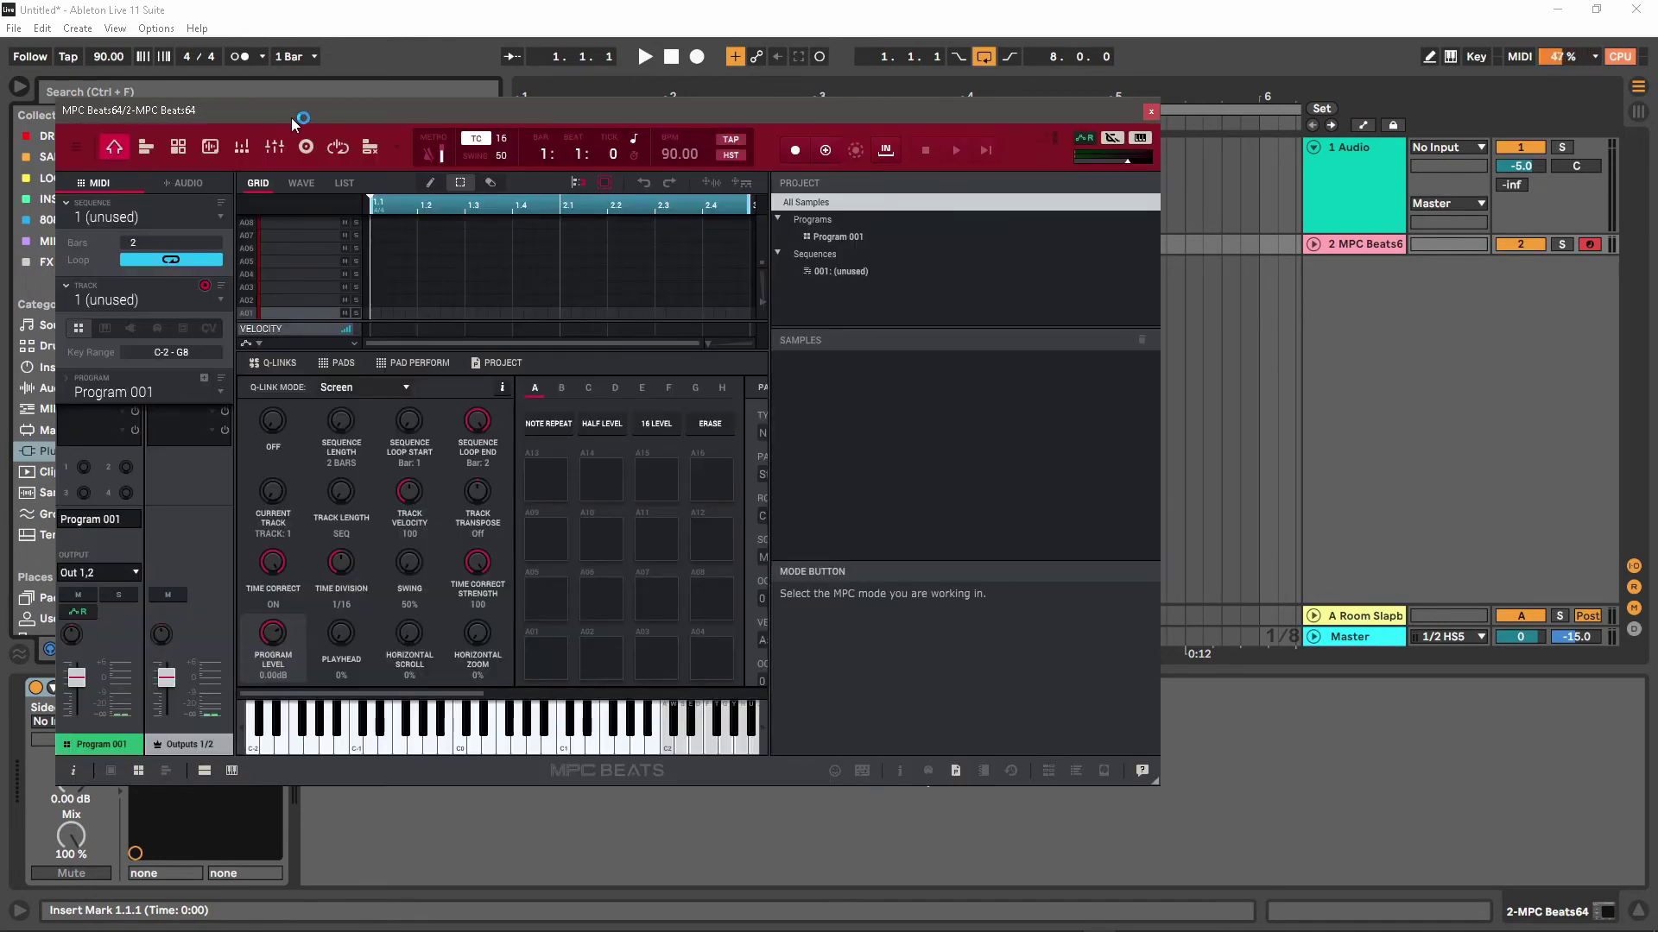
Reposition the MPC Beats plugin window and look through its main menu.
left_click_drag(292, 117, 467, 95)
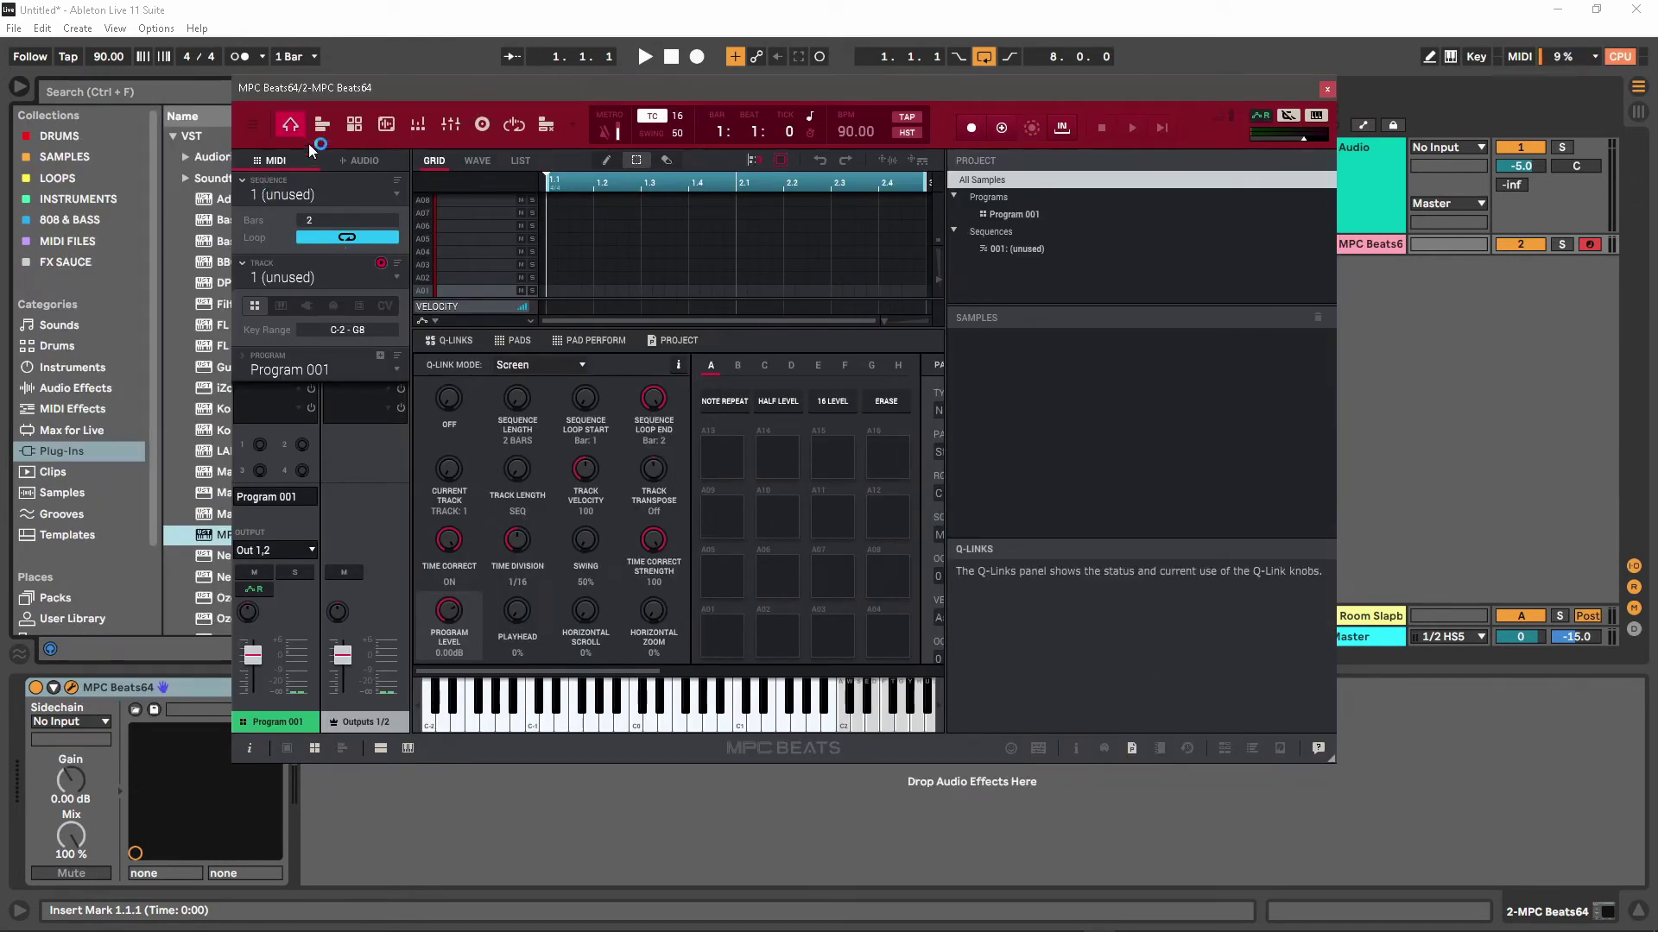
left_click(252, 124)
mouse_move(271, 149)
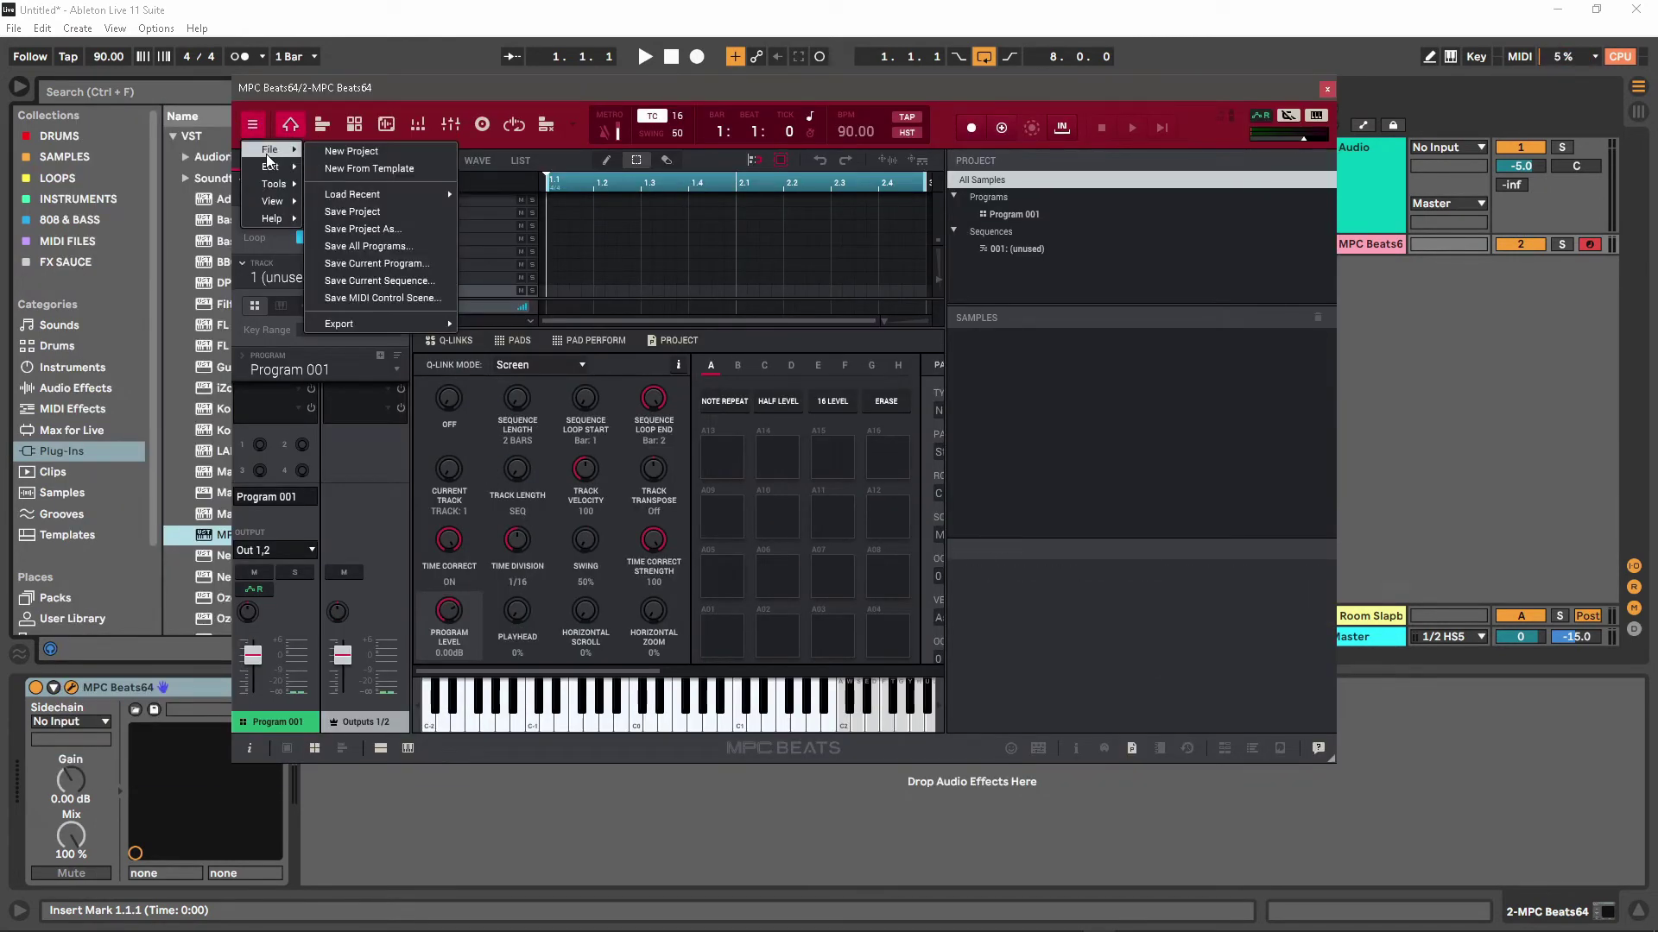
left_click(361, 168)
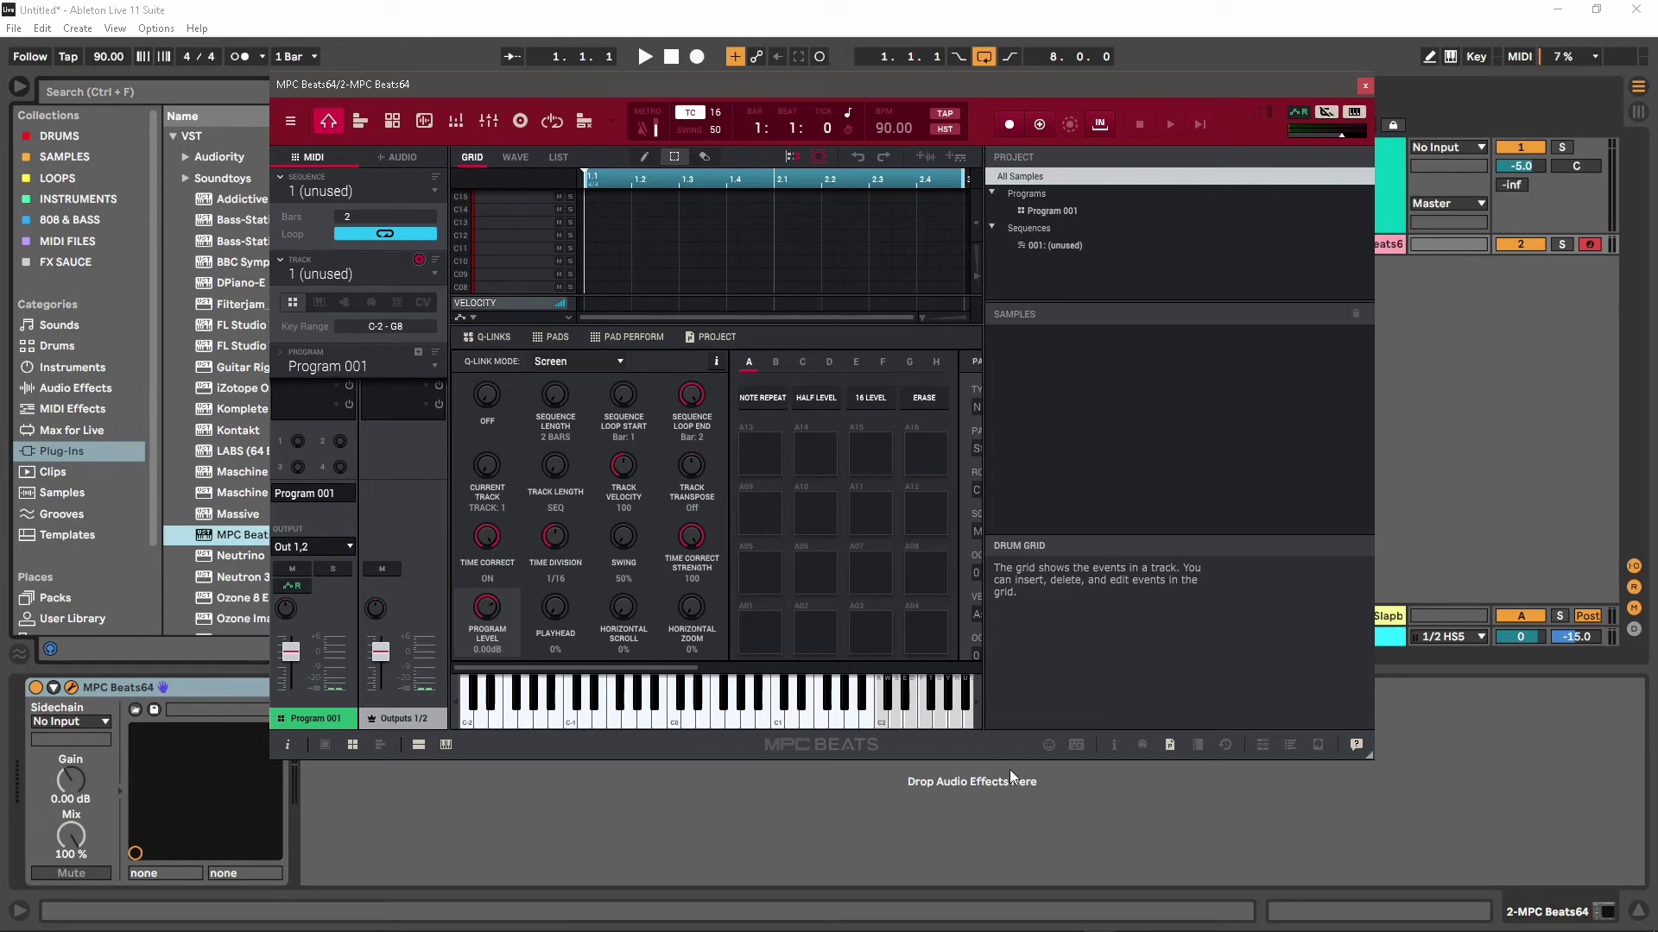
Load the 80s-Kit-F9 Grid Hits kit onto the pads from the Media Browser.
left_click(1259, 746)
scroll(1107, 391, "down", 2)
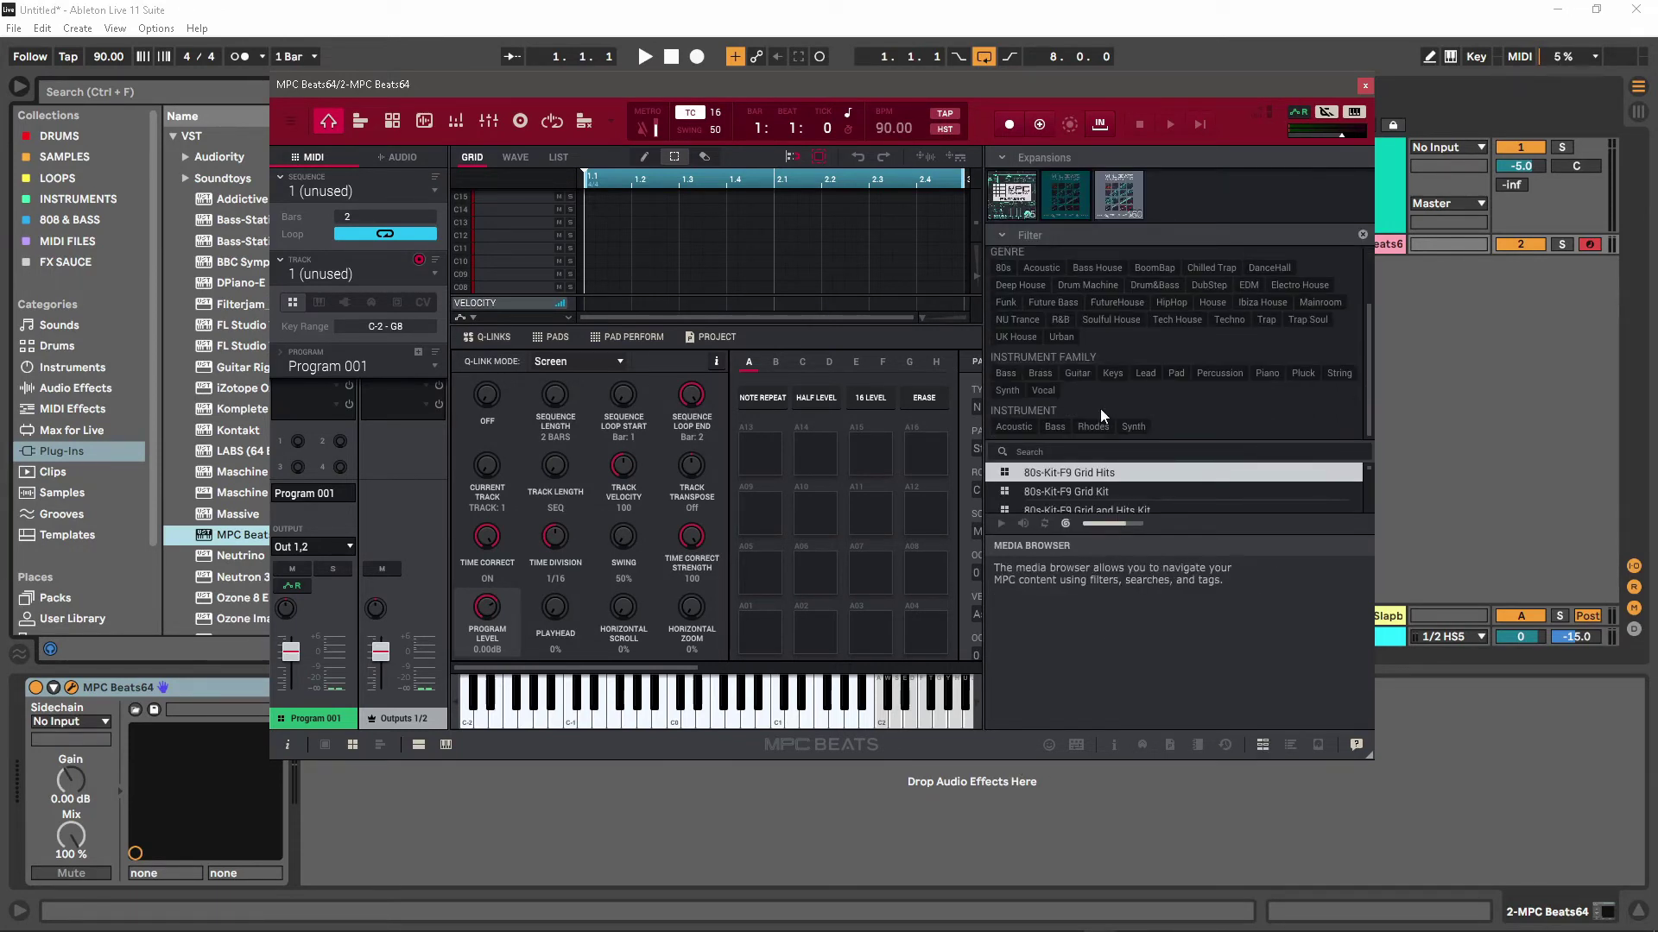
double_click(1093, 473)
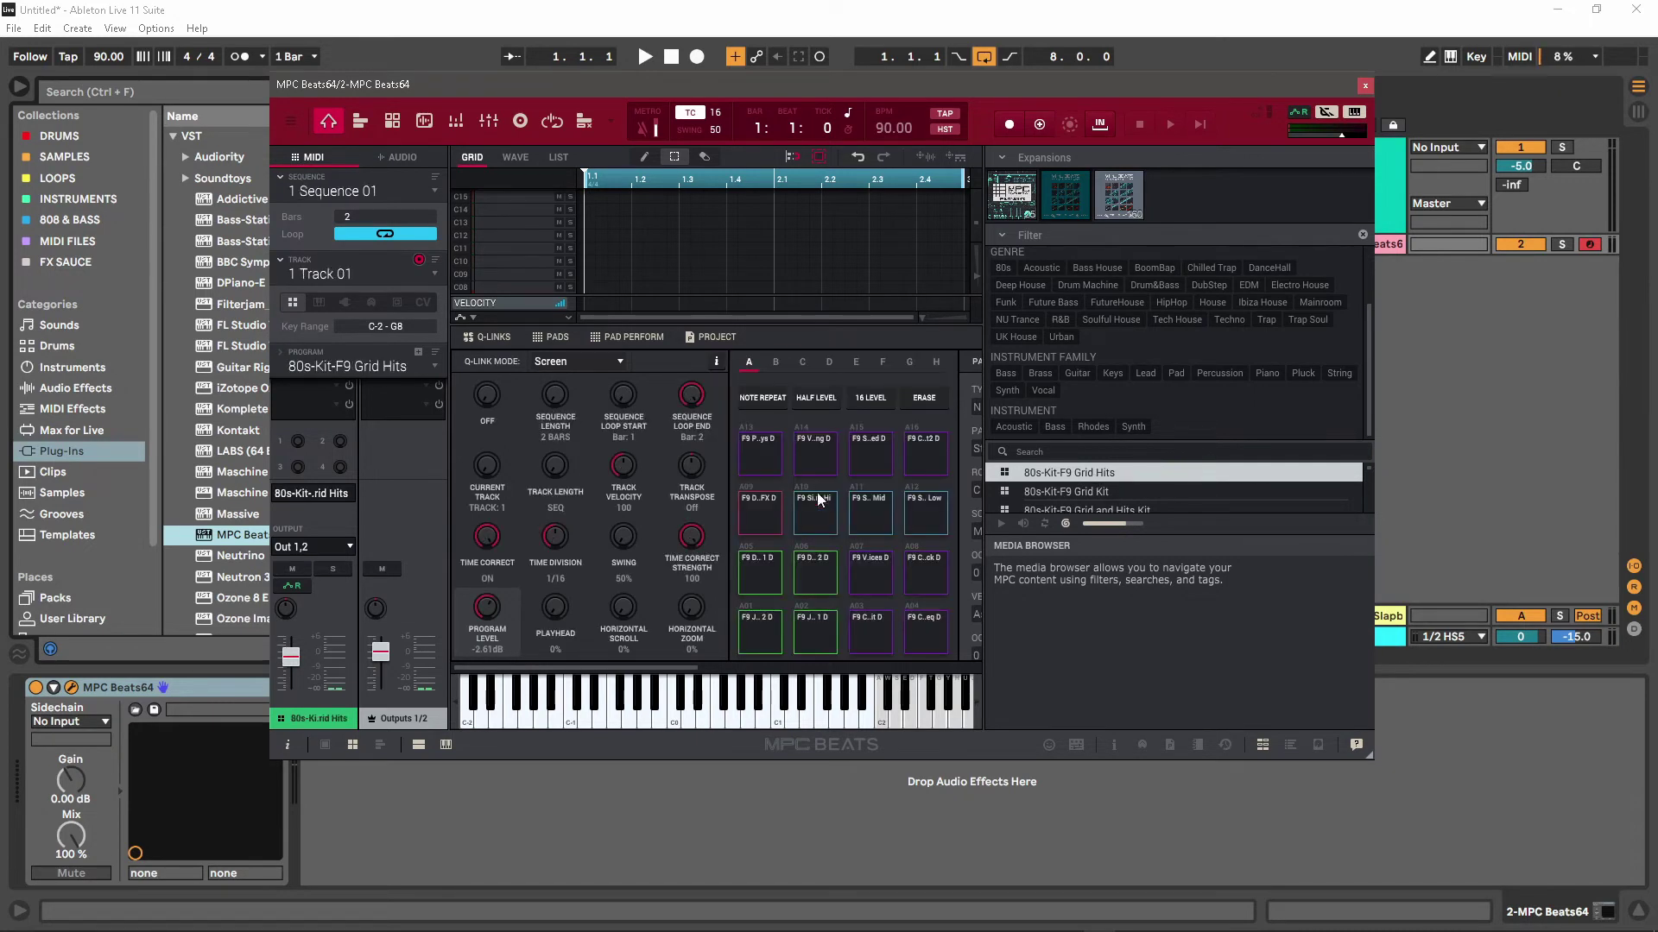
Audition pad A01 four times, then close the MPC Beats plugin window.
left_click(761, 634)
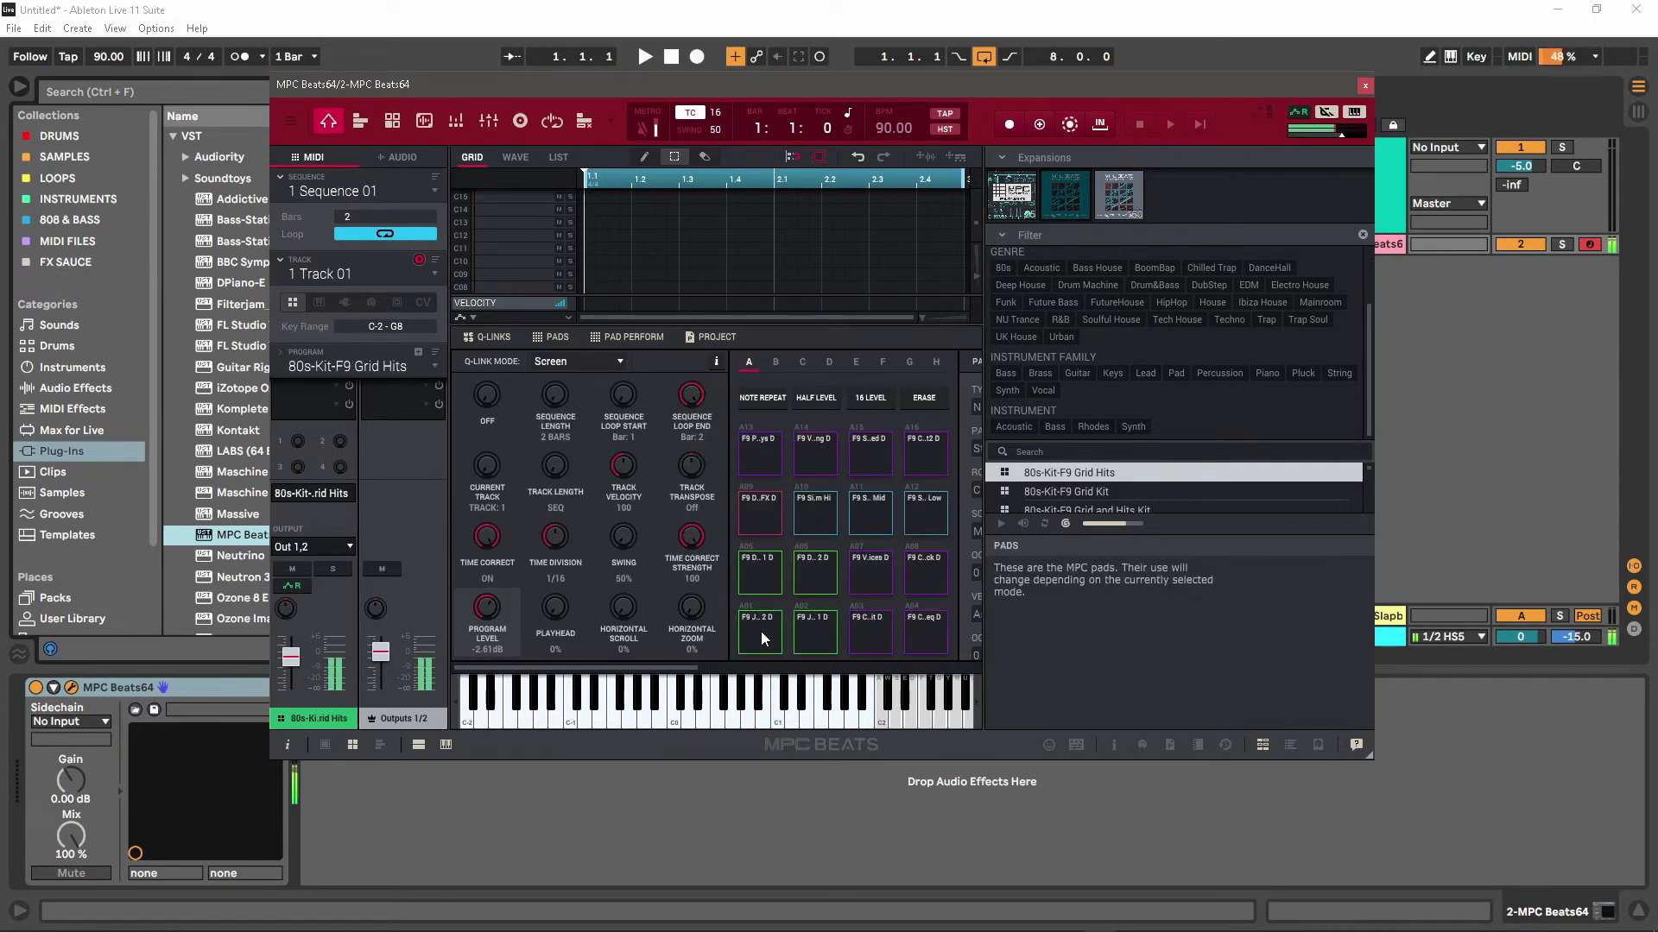
left_click(762, 635)
left_click(760, 630)
left_click(762, 630)
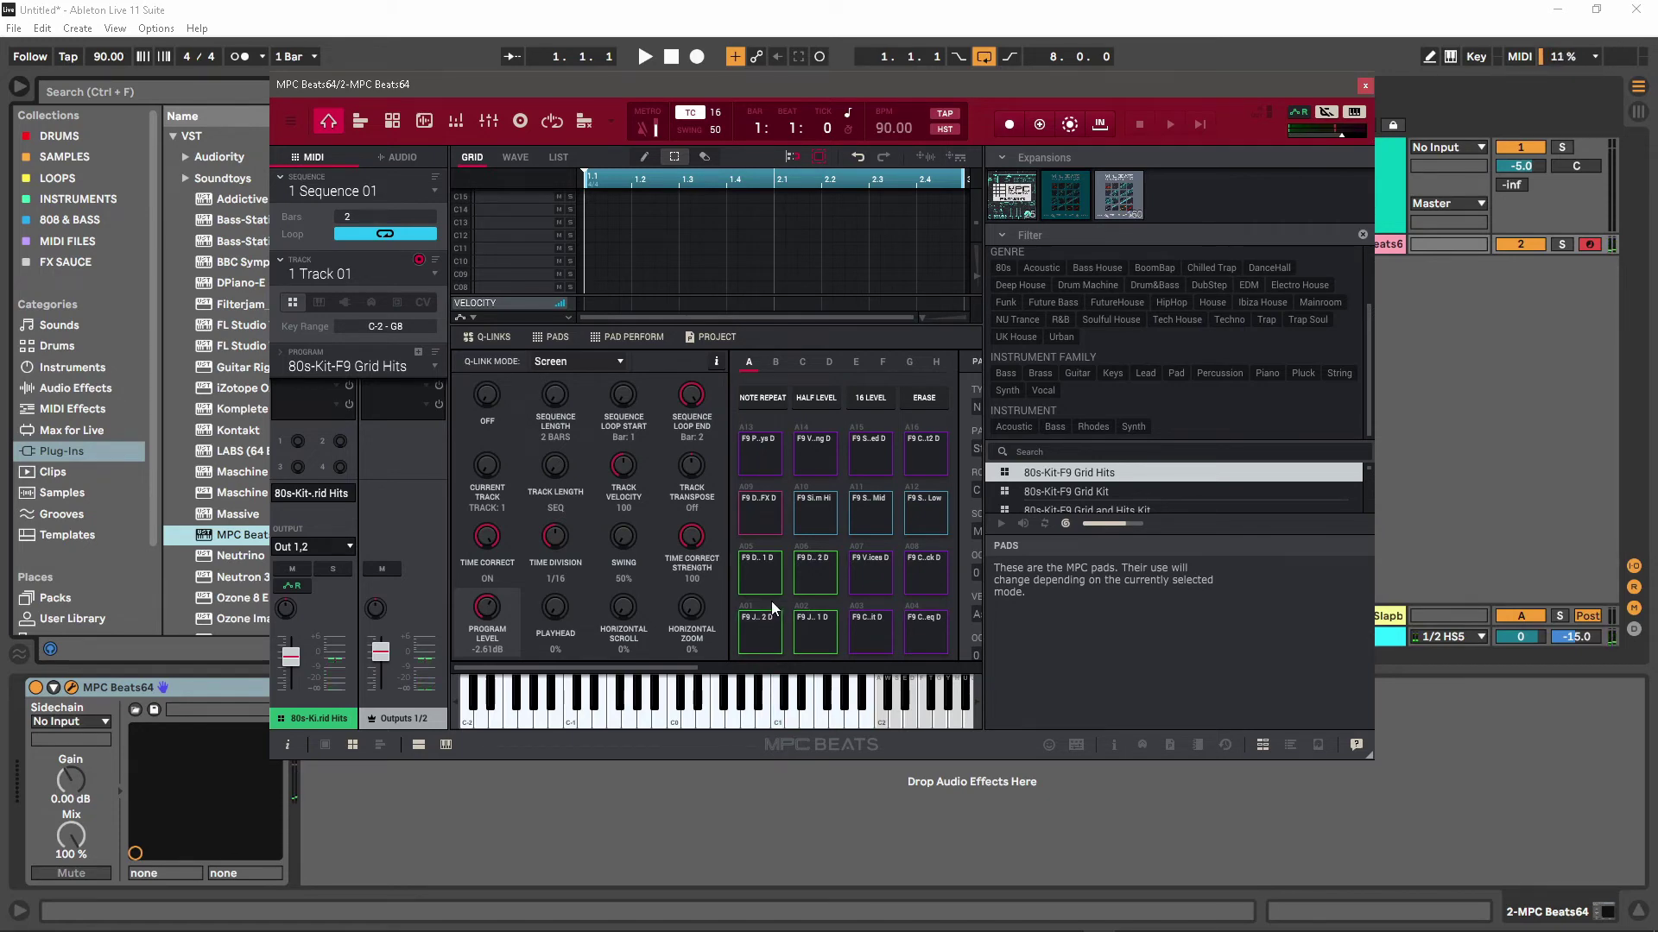
key("ctrl+alt+p")
Browse Audio Effects to the Pitch & Modulation Phaser-Flanger presets.
left_click(76, 388)
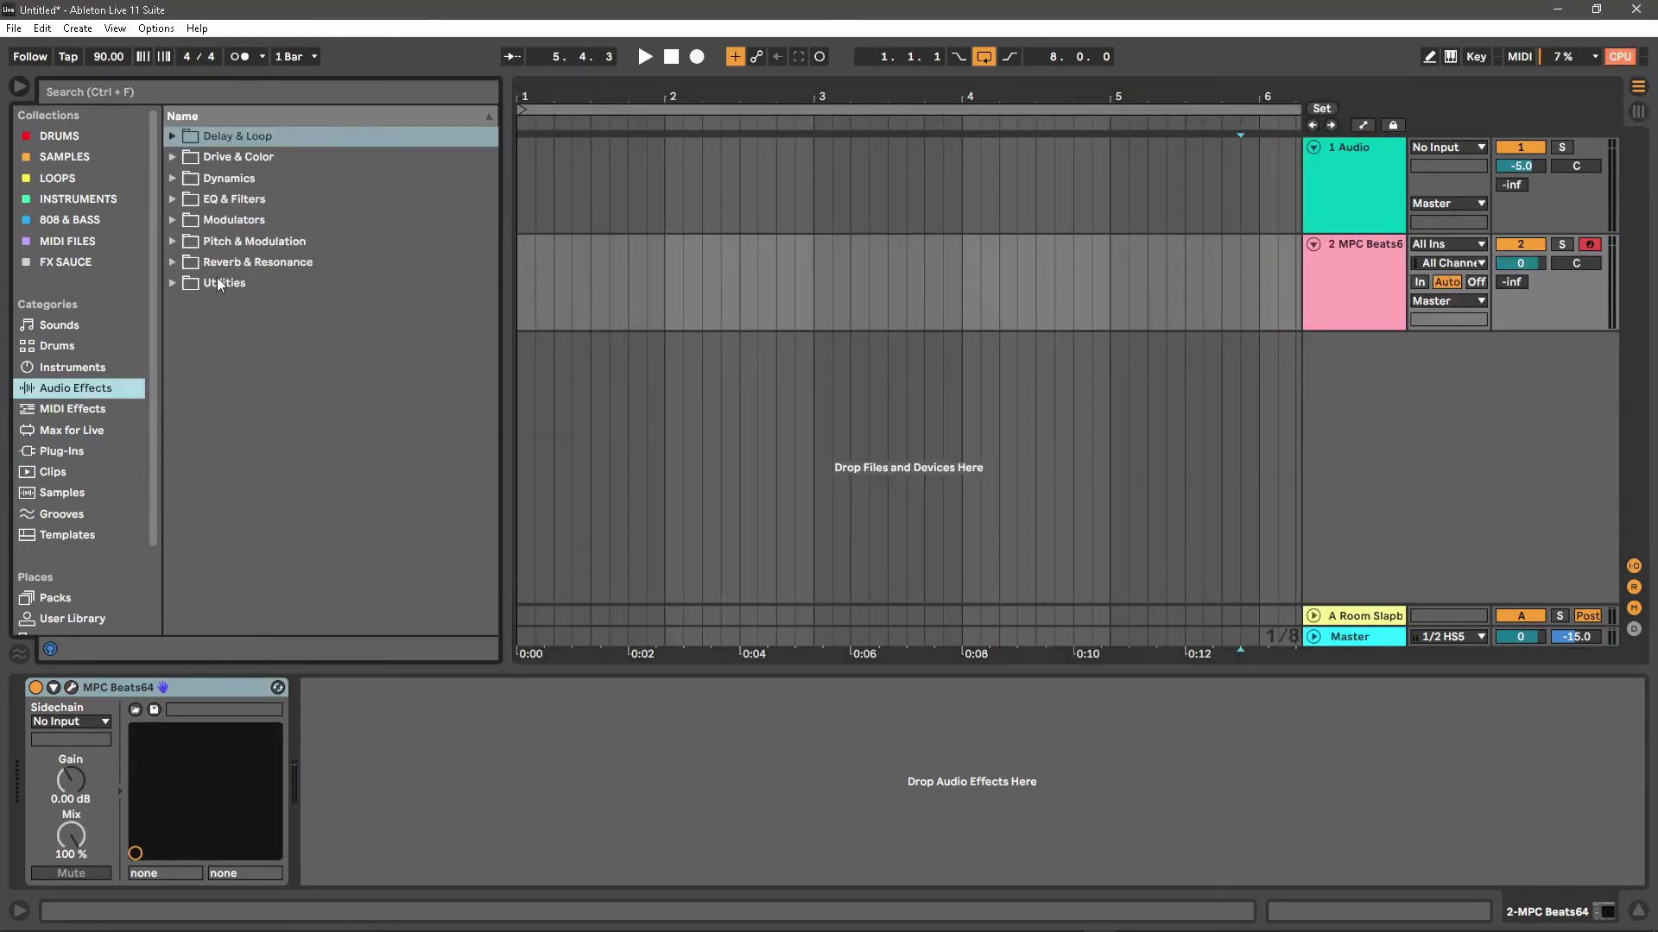
left_click(172, 283)
left_click(183, 305)
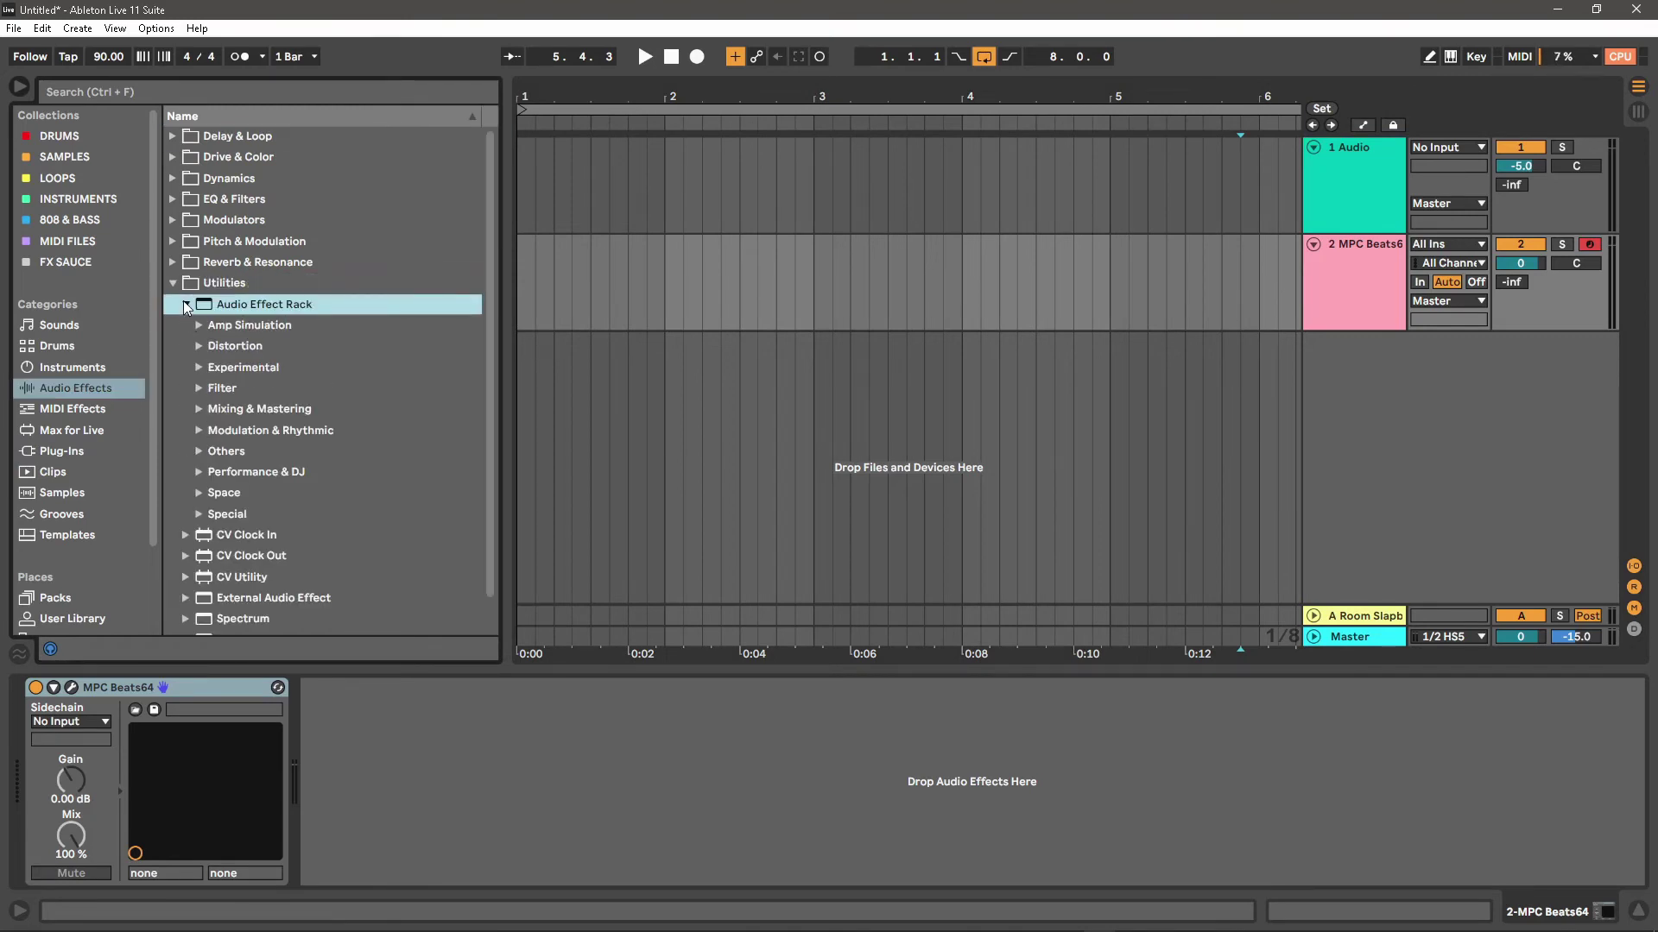
left_click(183, 302)
left_click(172, 242)
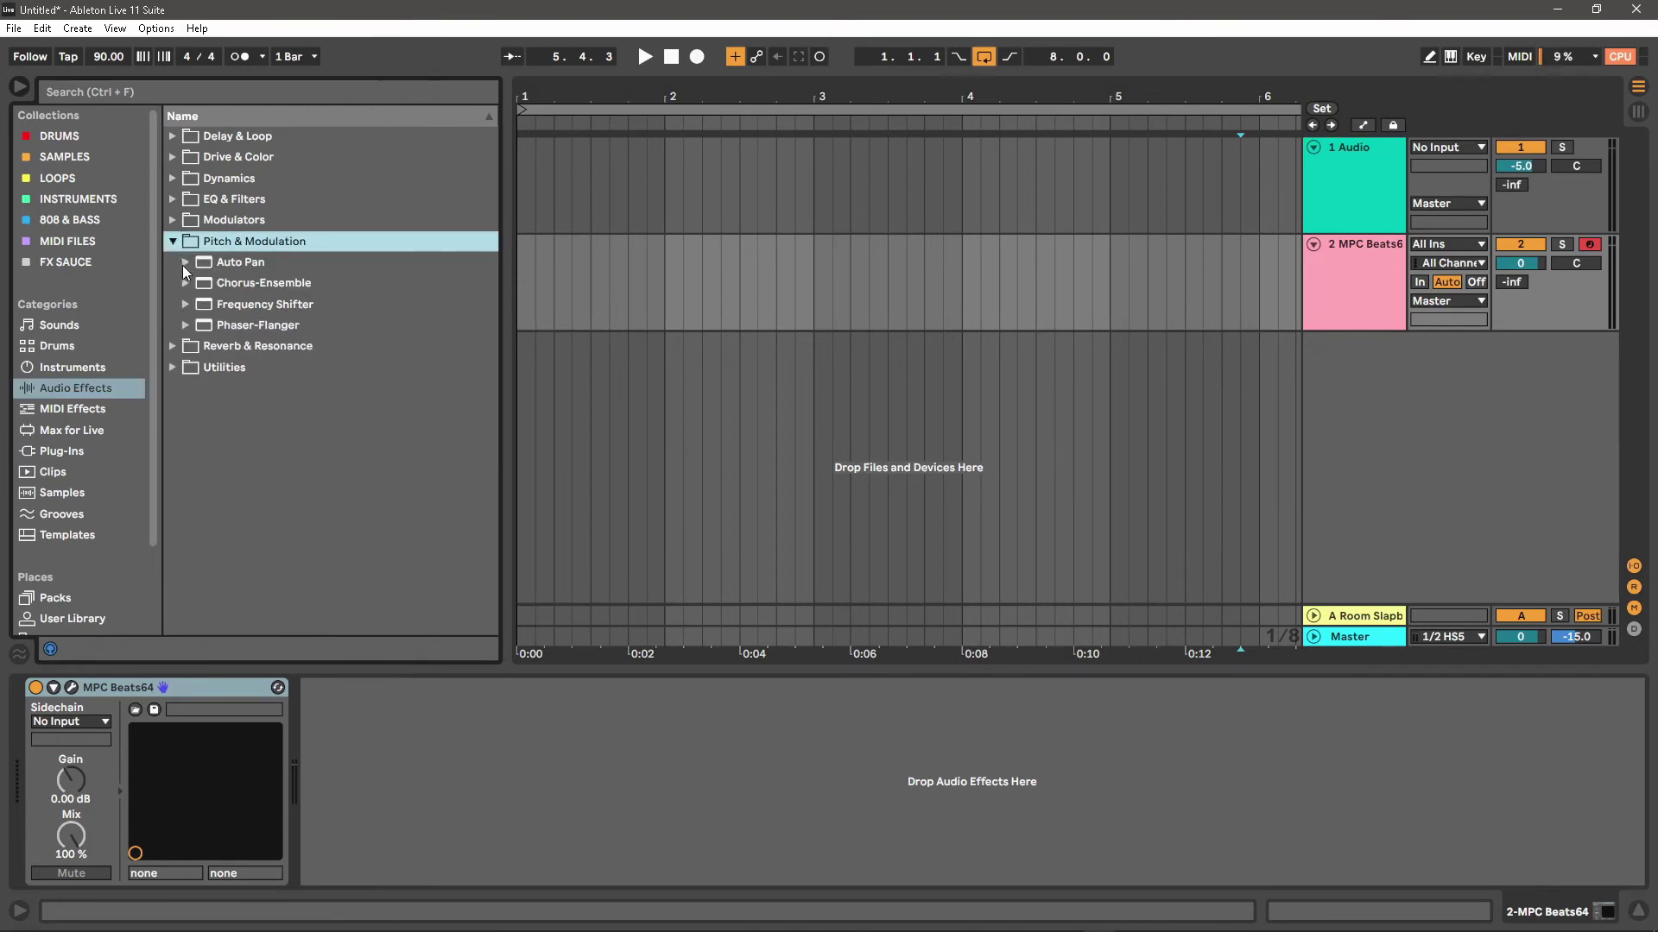
left_click(184, 325)
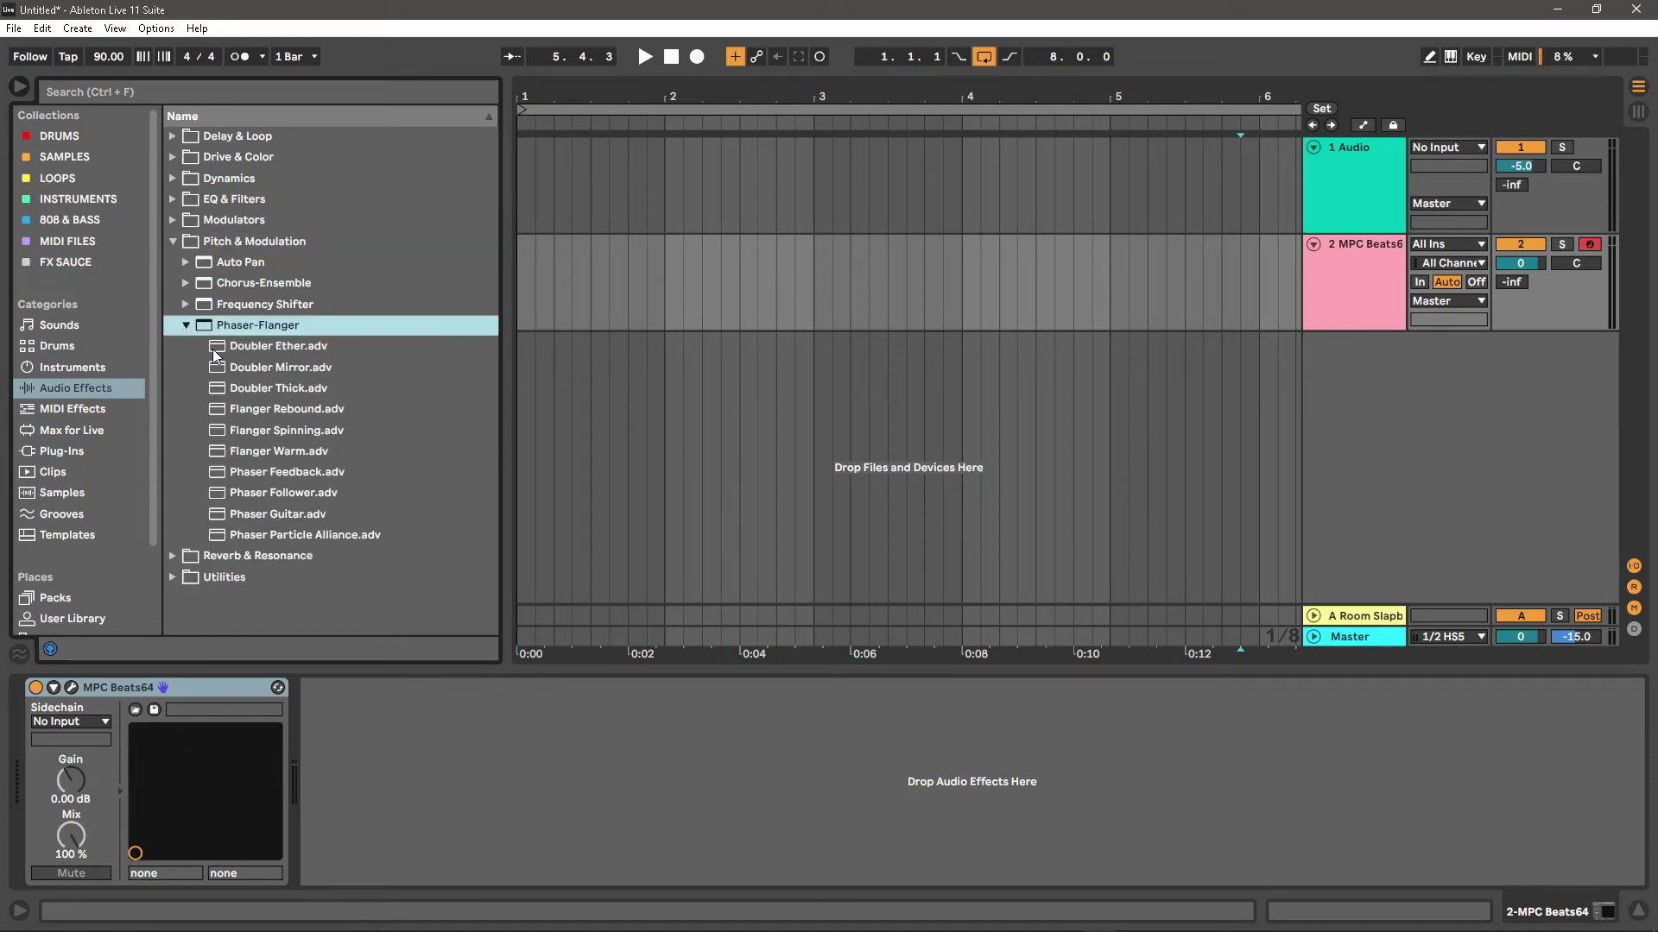
Add Doubler Ether to the MPC Beats track, then delete the device.
left_click_drag(215, 354, 1347, 278)
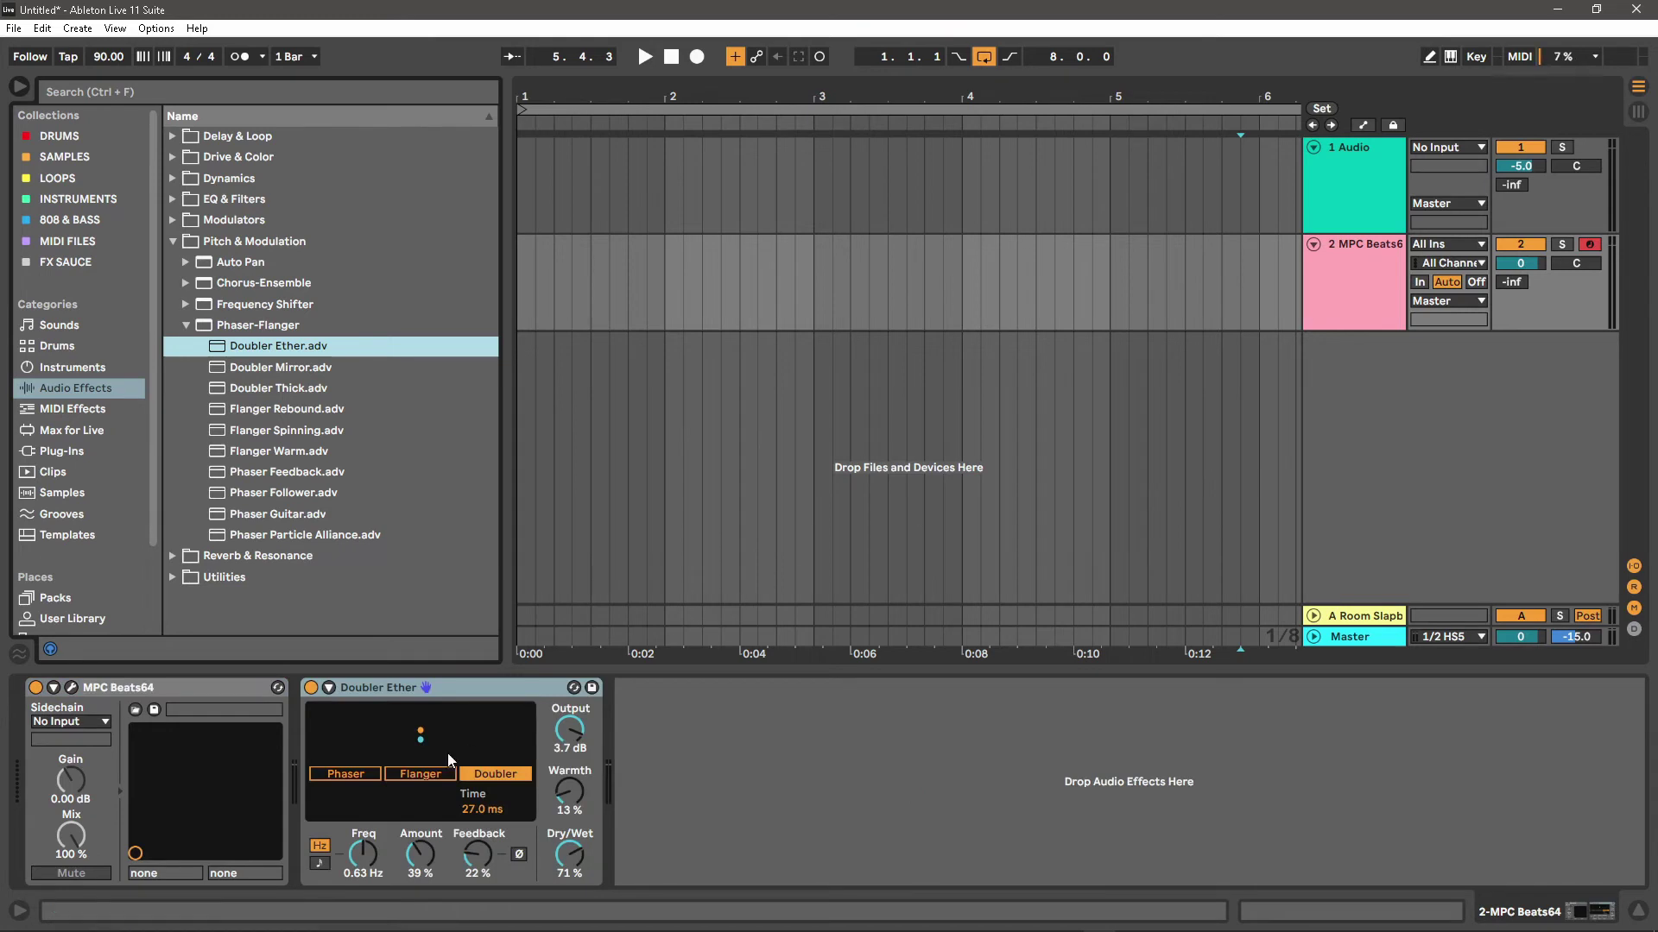
left_click(446, 693)
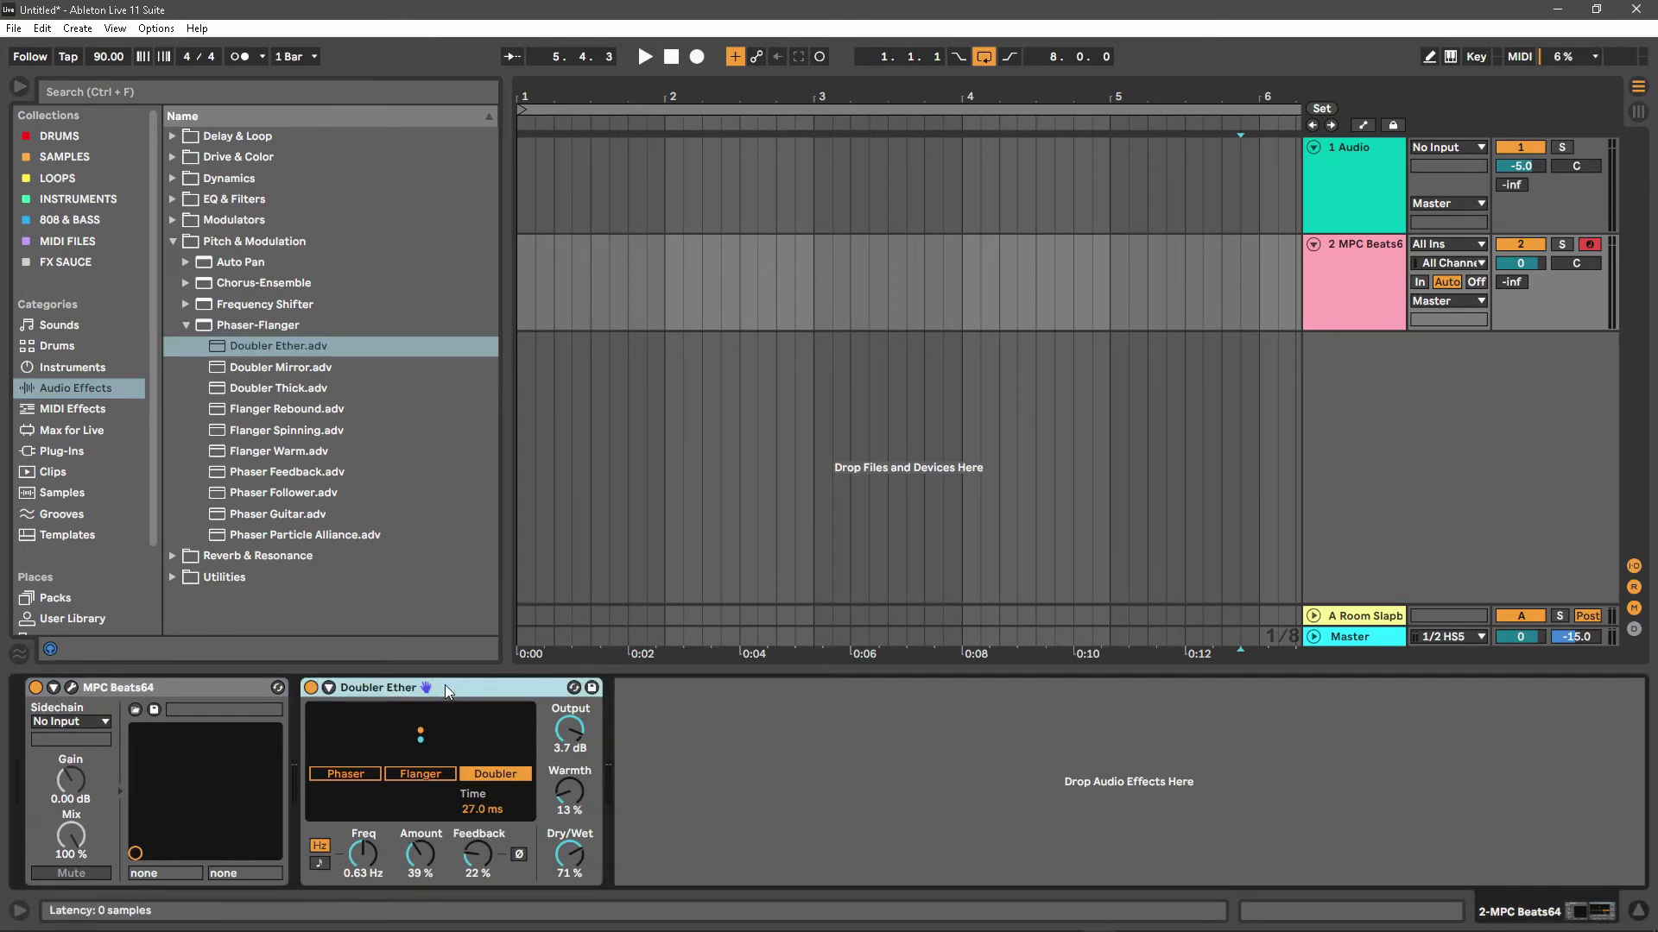
key("Delete")
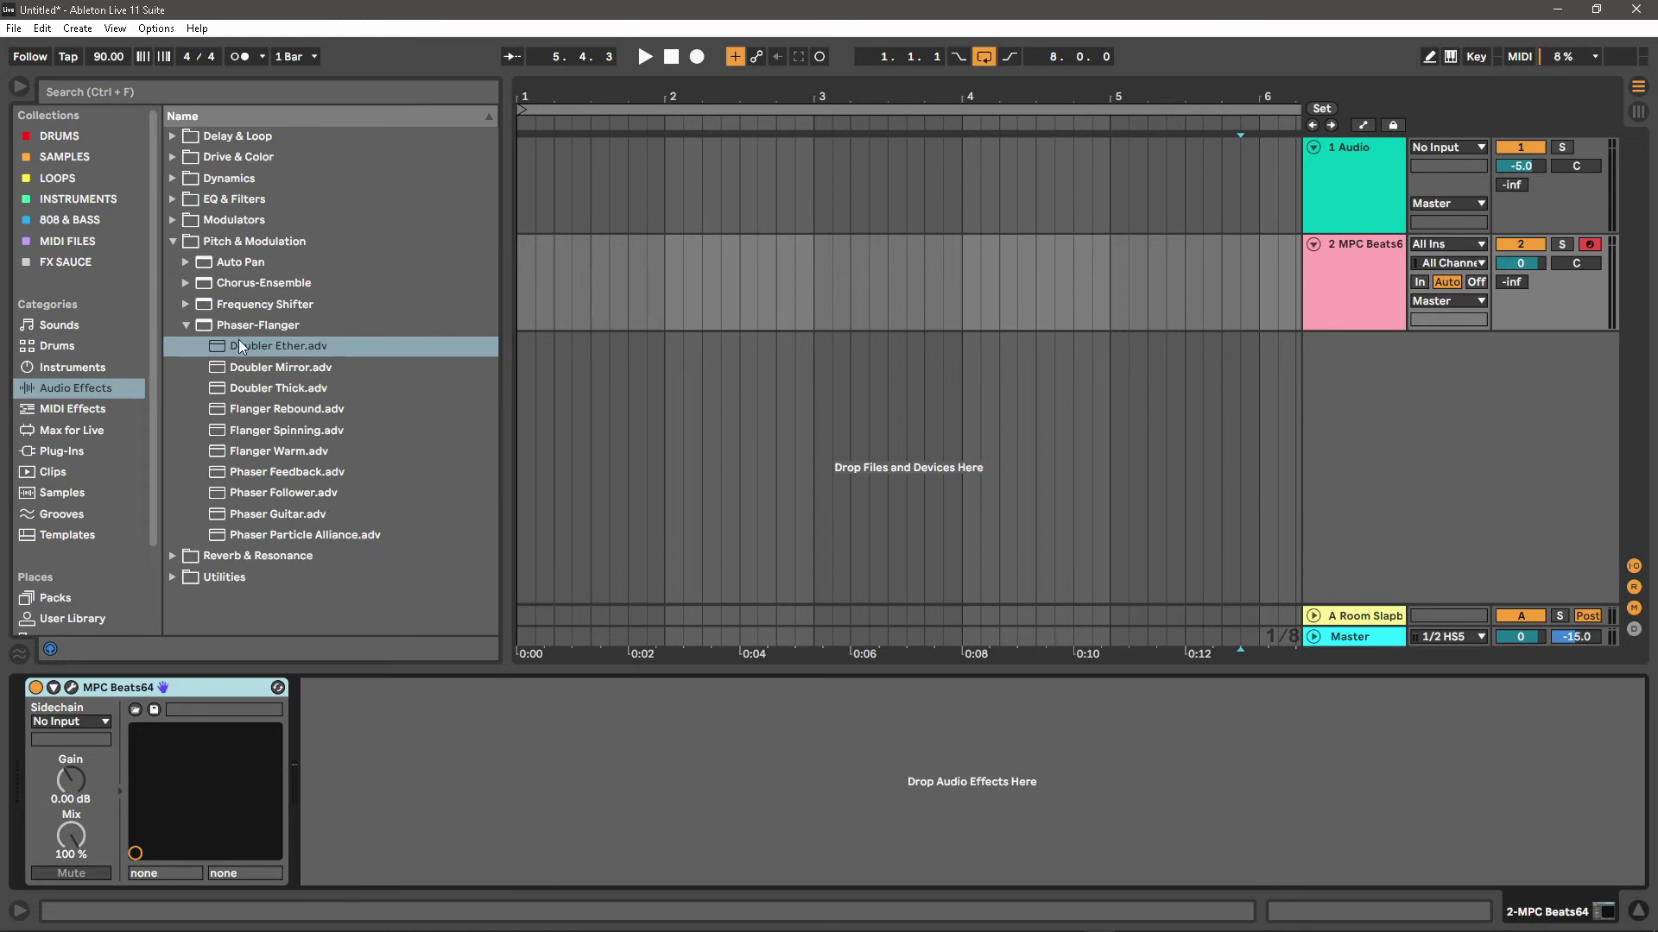
Collapse the Pitch & Modulation folder in Ableton's browser.
left_click(172, 242)
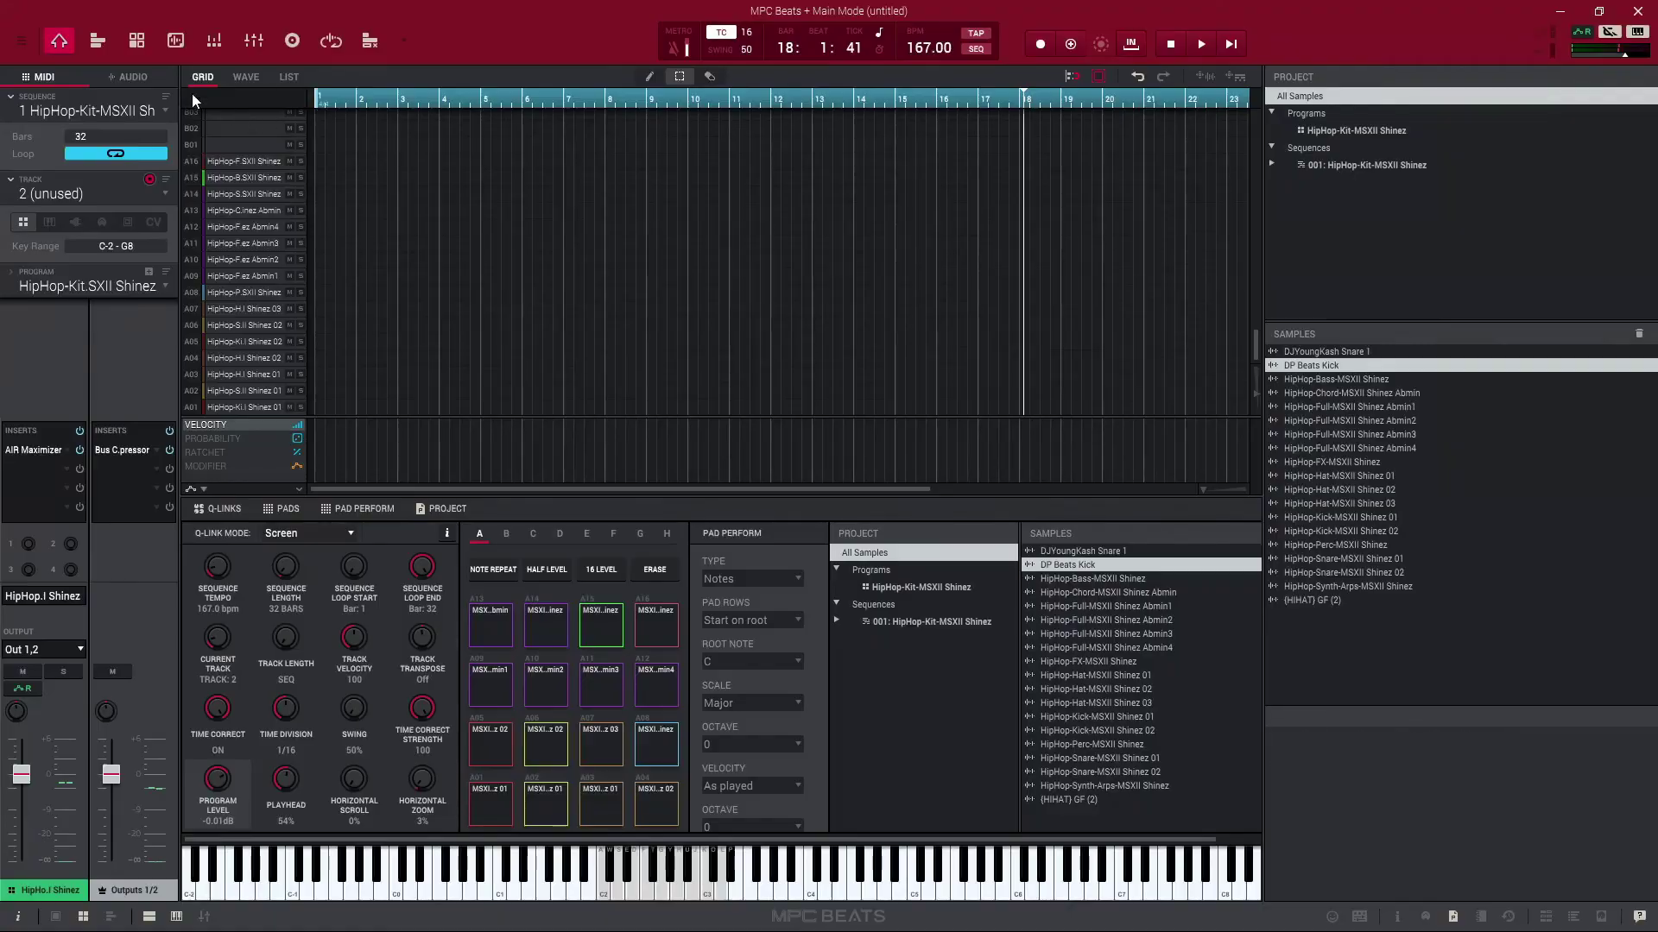
left_click(136, 77)
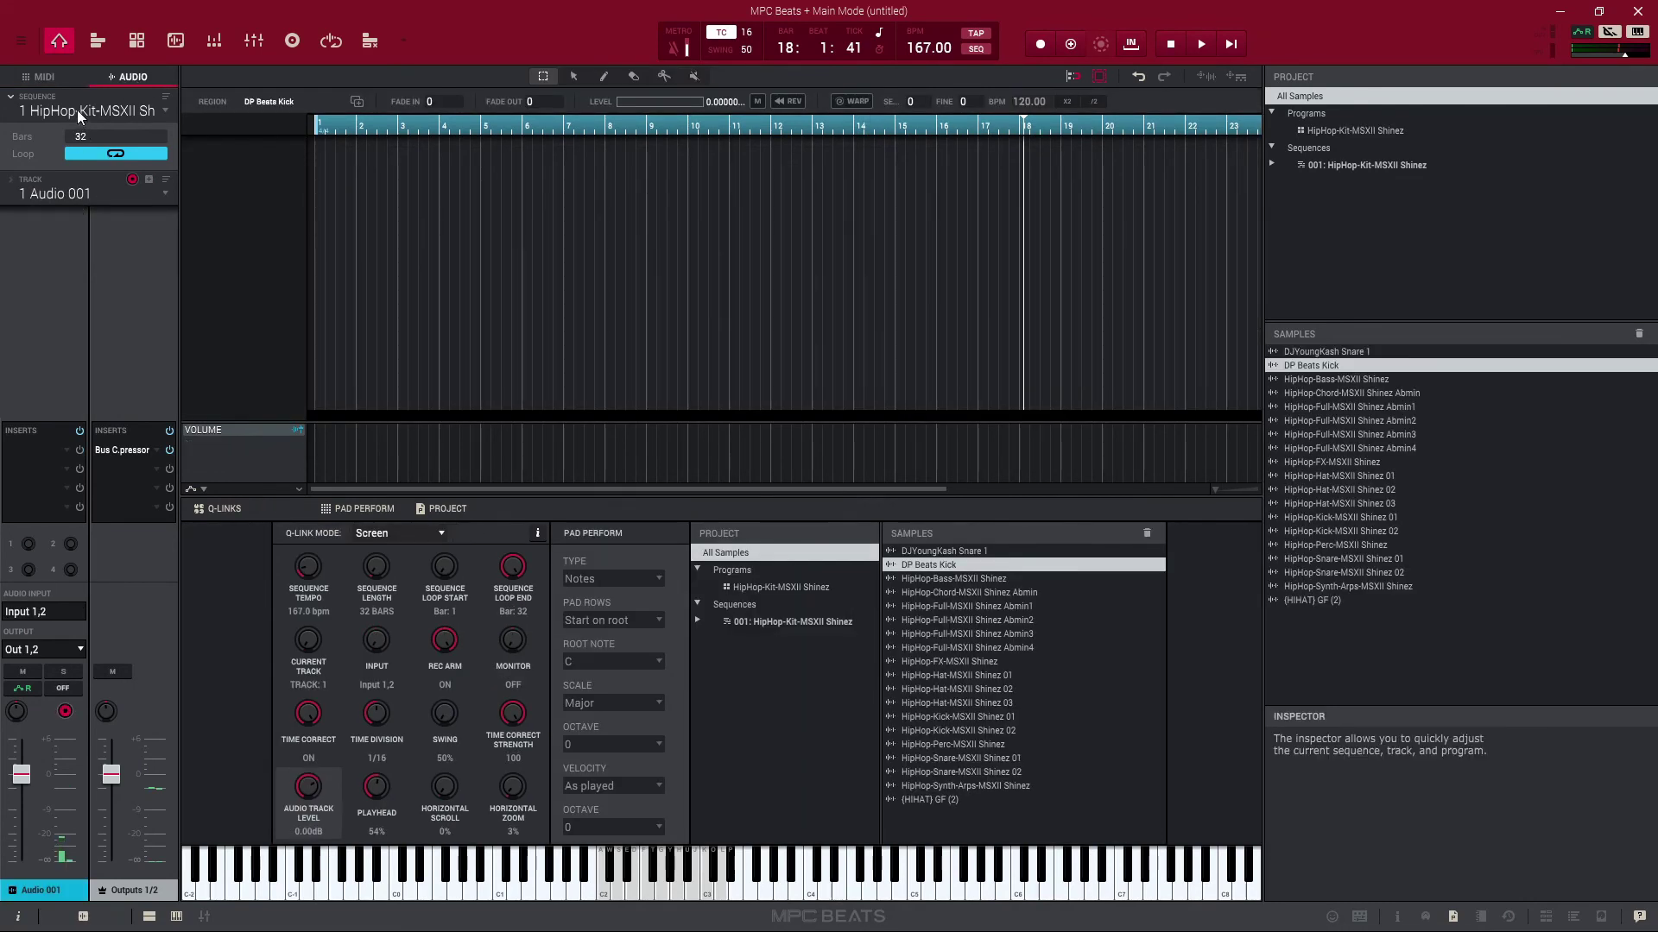
left_click(45, 77)
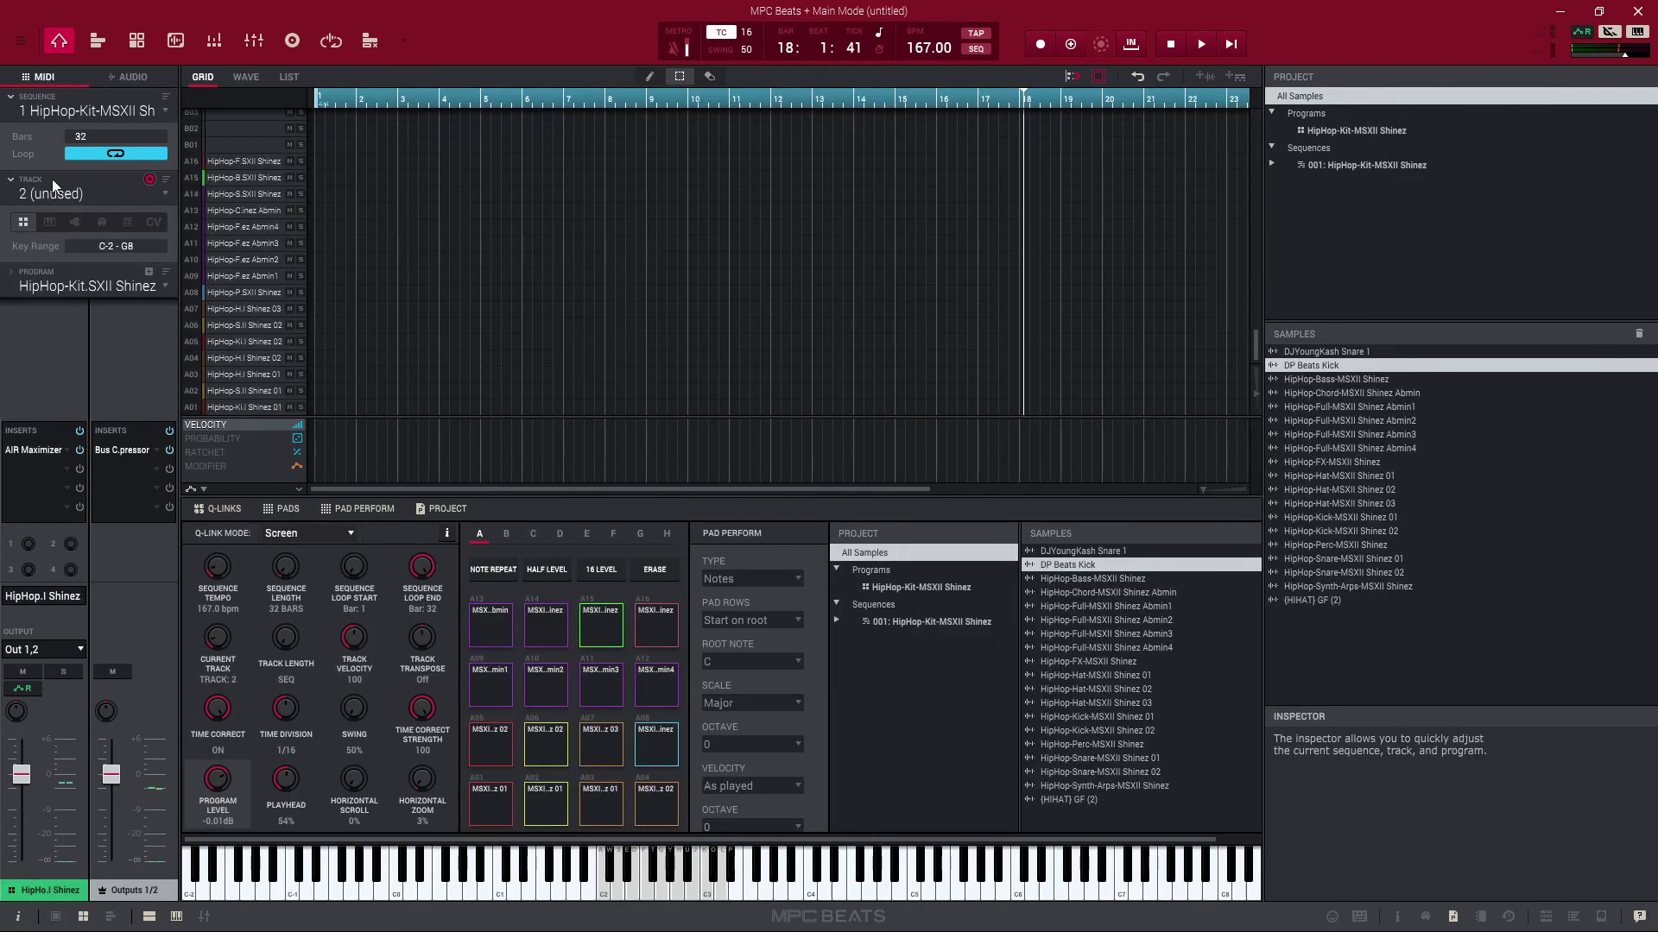